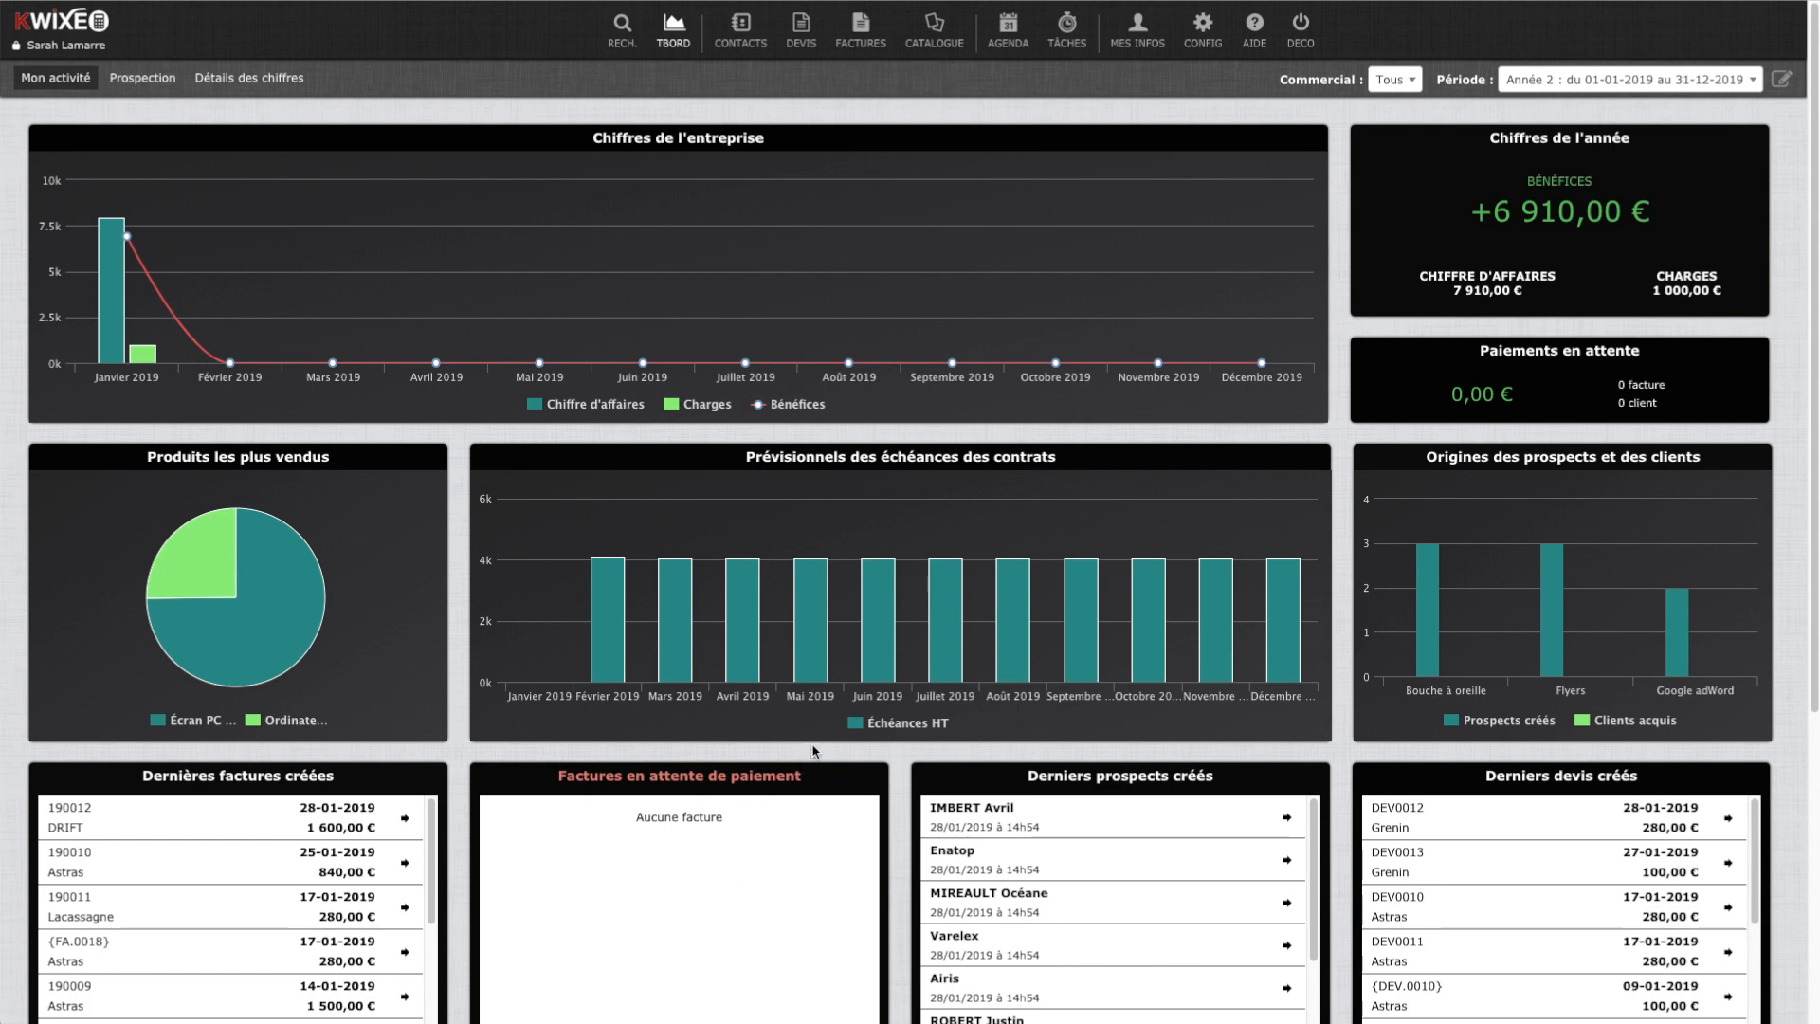
Step: Start the trial of the Contrats & Abonnements module and open the contract configuration
{"action": "left_click", "coordinate": [1202, 72]}
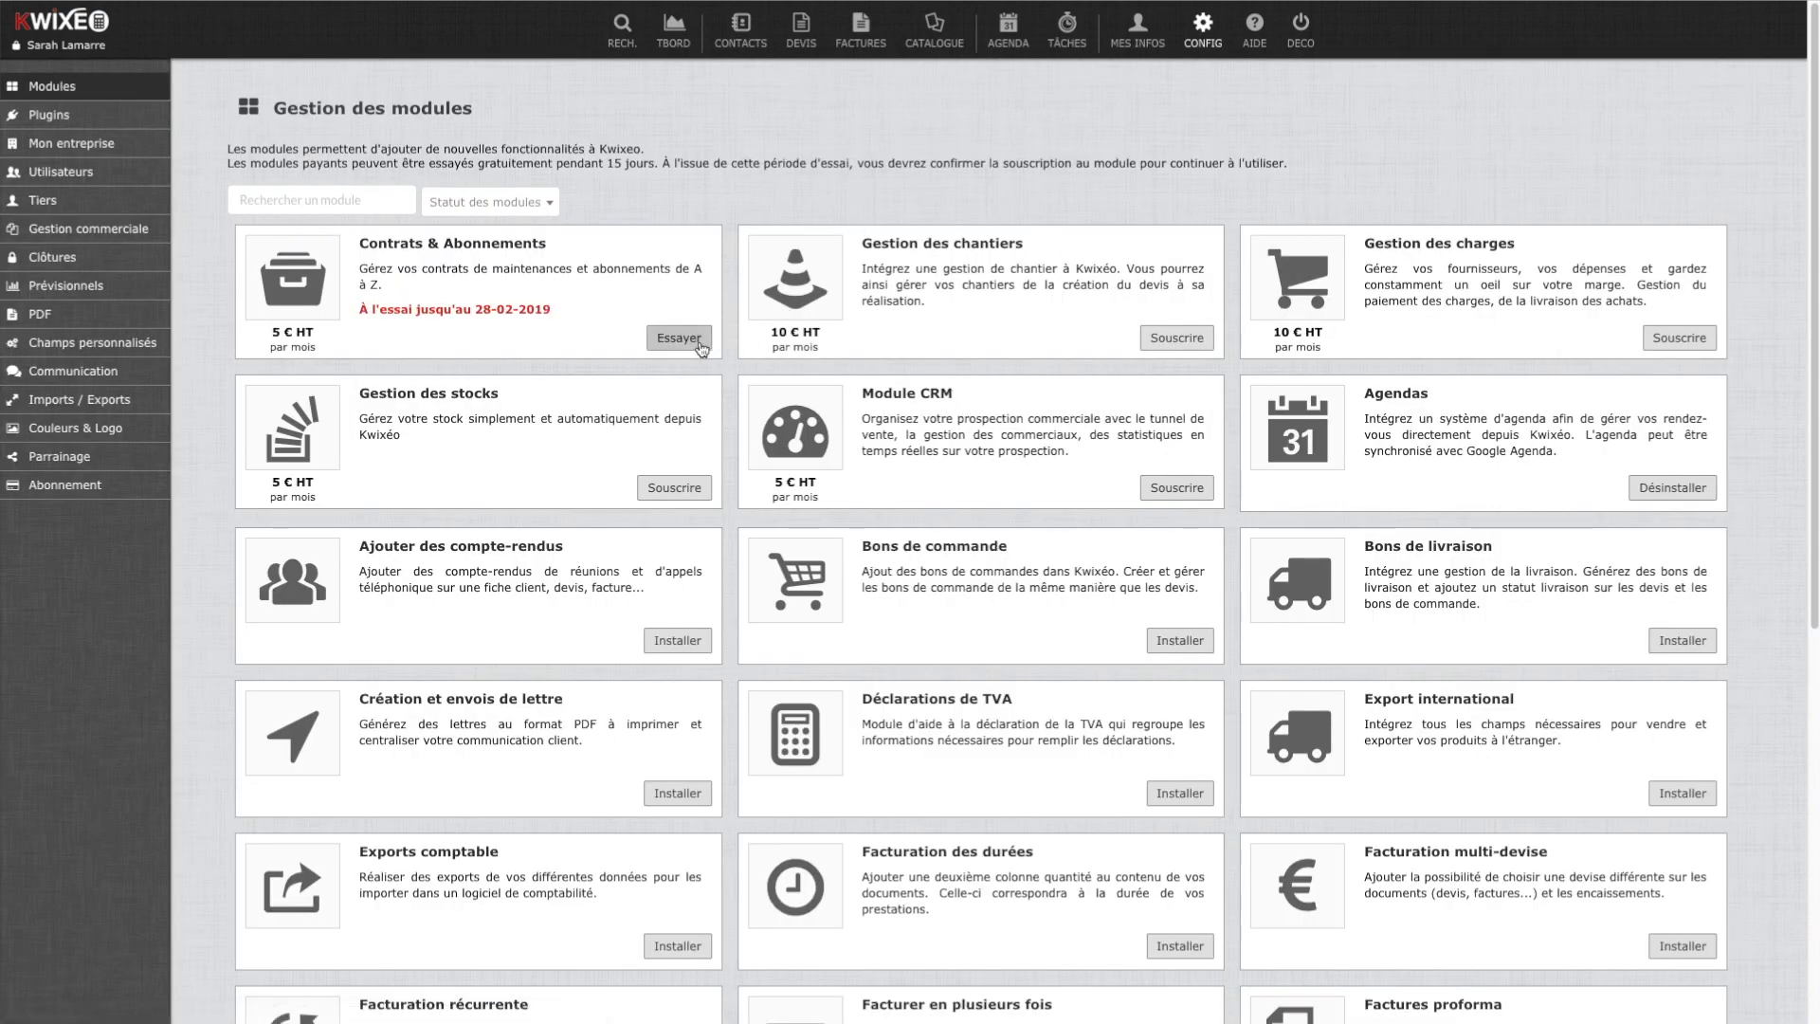
{"action": "left_click", "coordinate": [679, 338]}
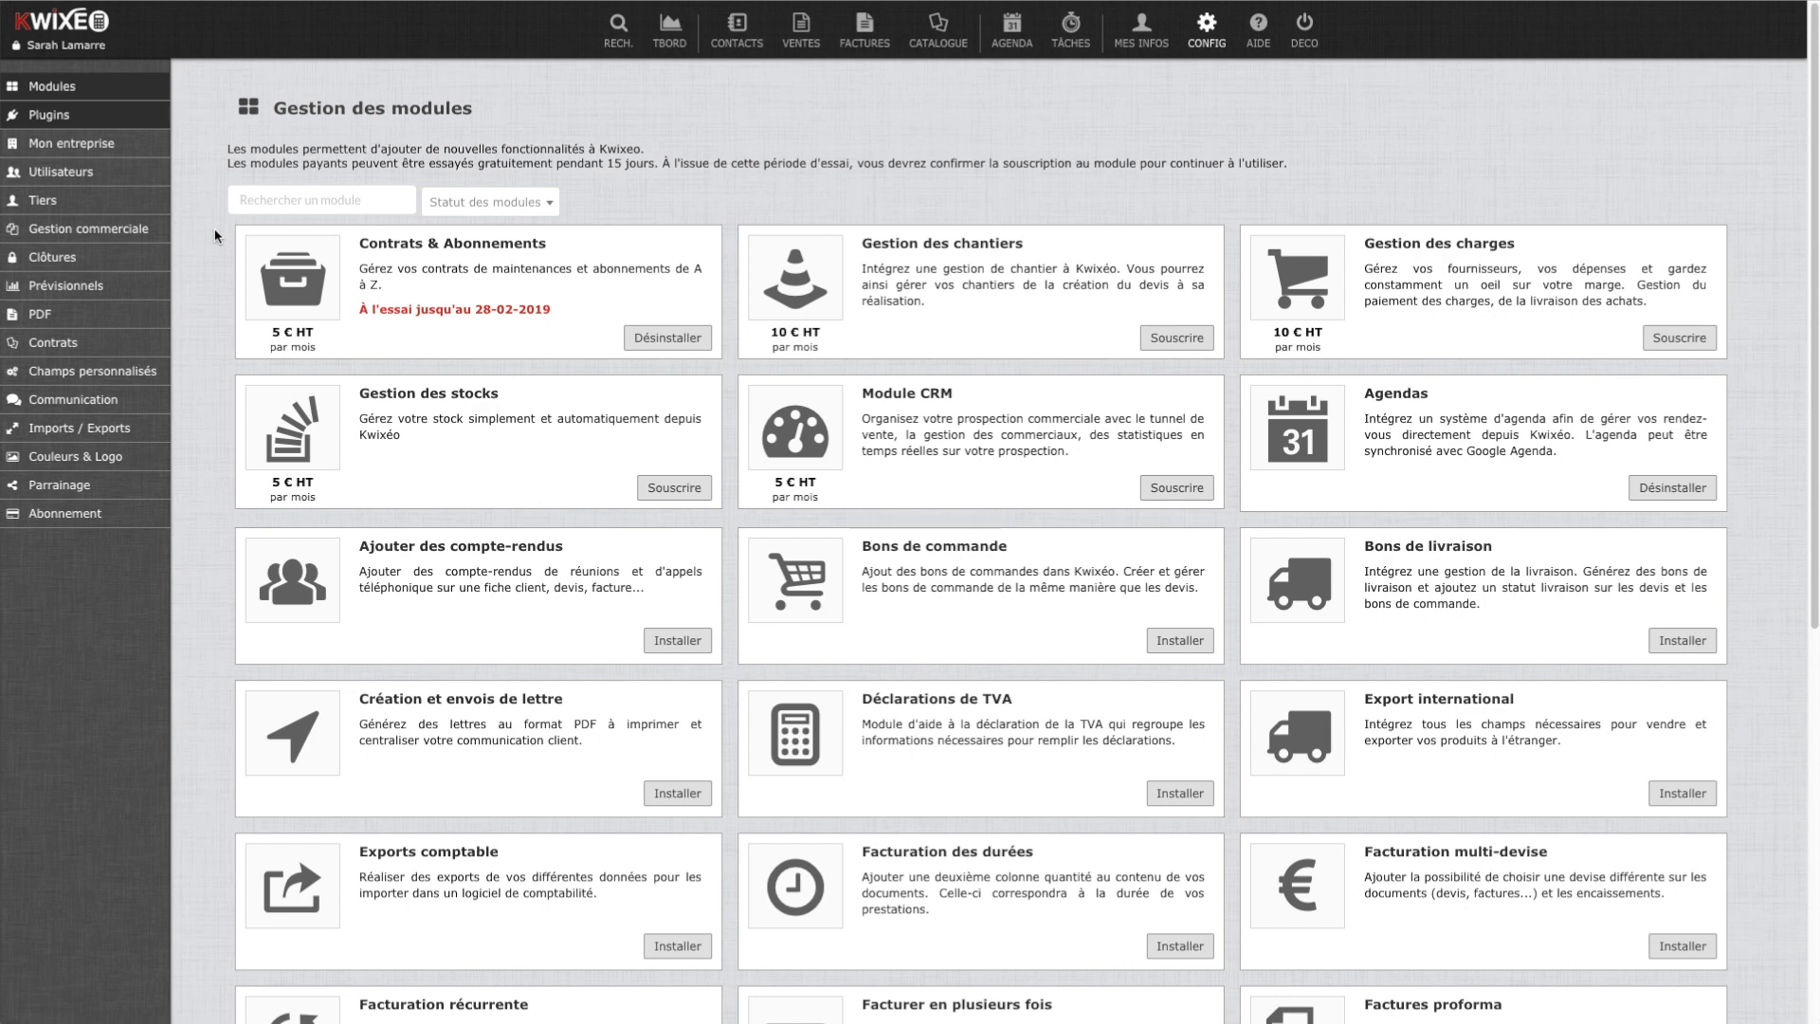
{"action": "left_click", "coordinate": [63, 350]}
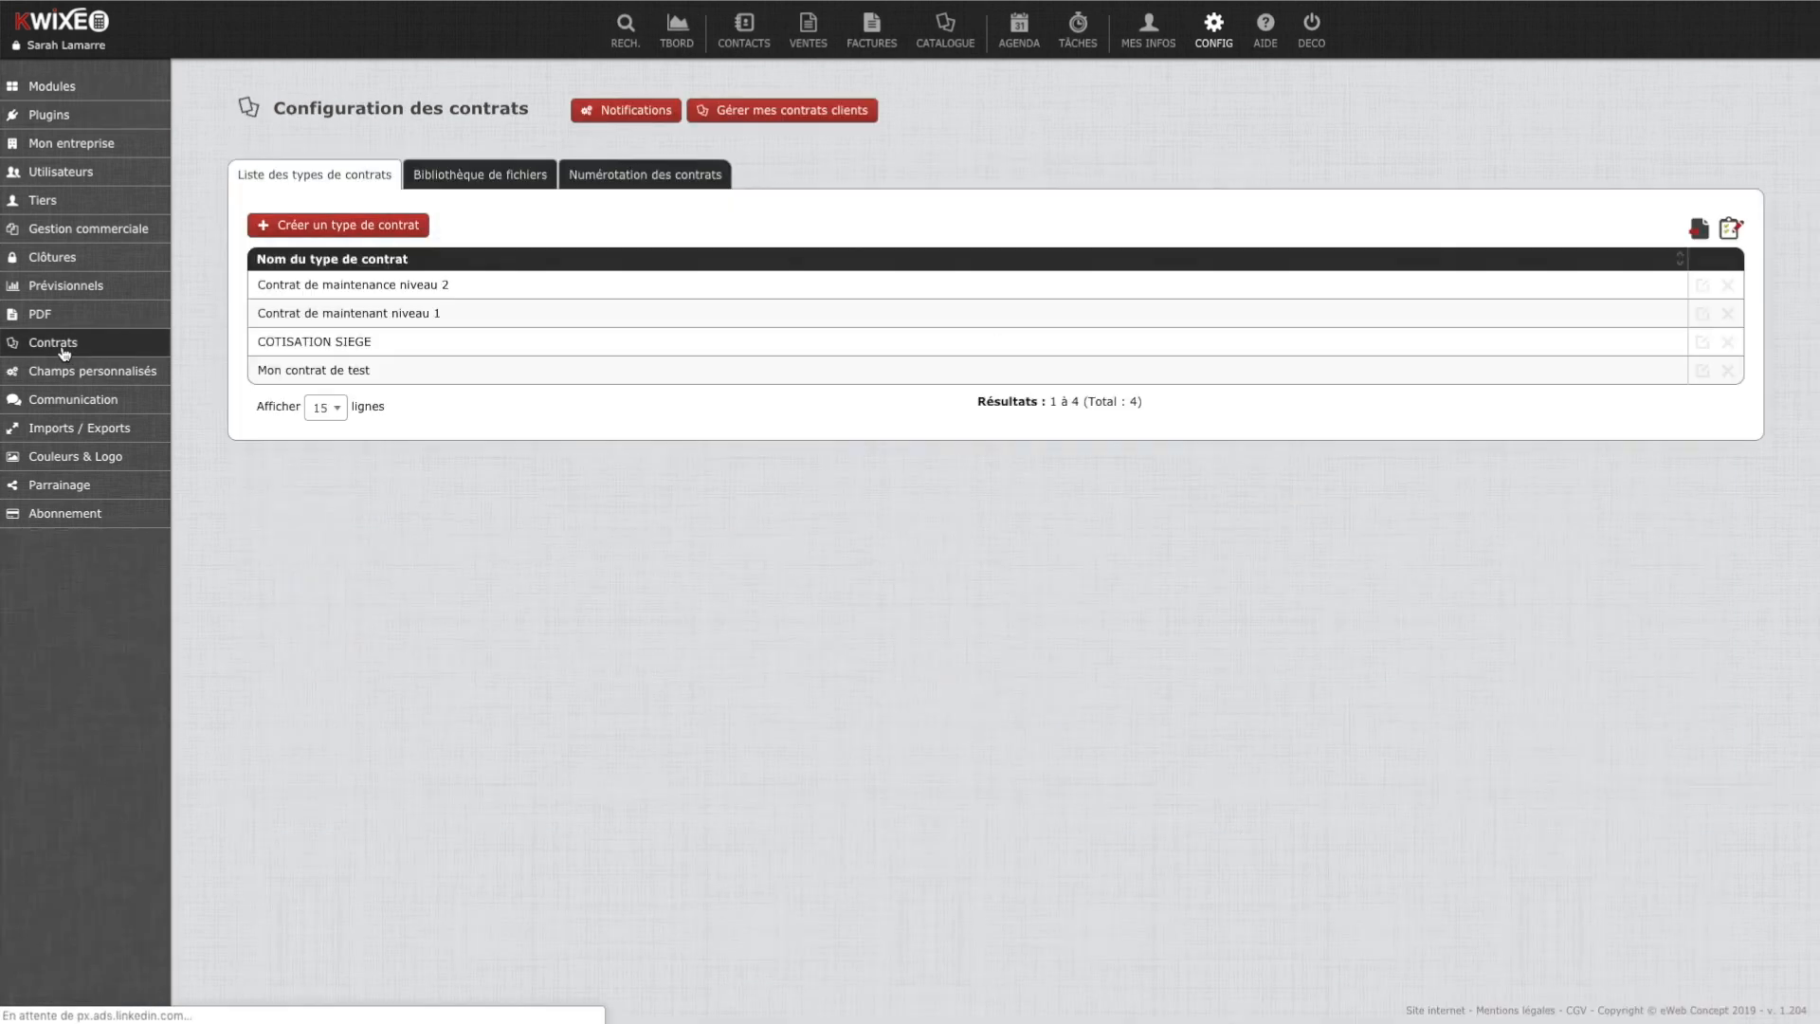
Step: Create a contract type named "Maintenance informatique niveau 2"
{"action": "left_click", "coordinate": [340, 227]}
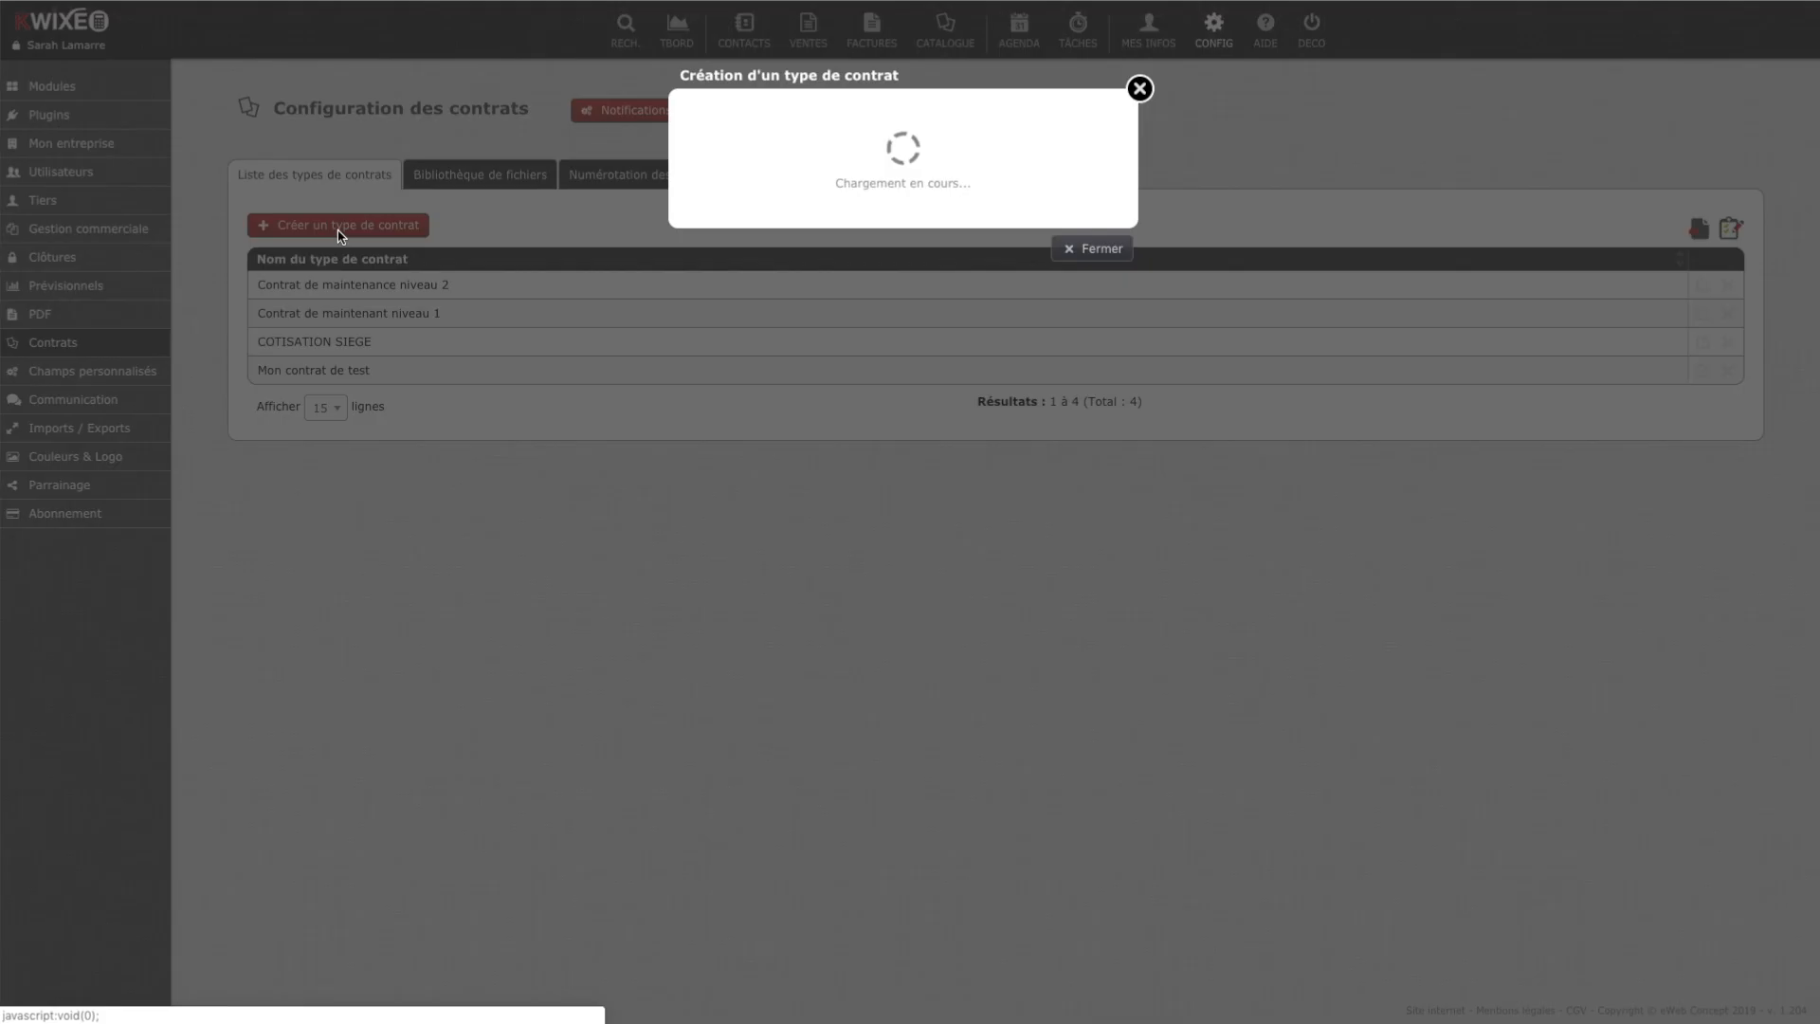
{"action": "left_click", "coordinate": [739, 142]}
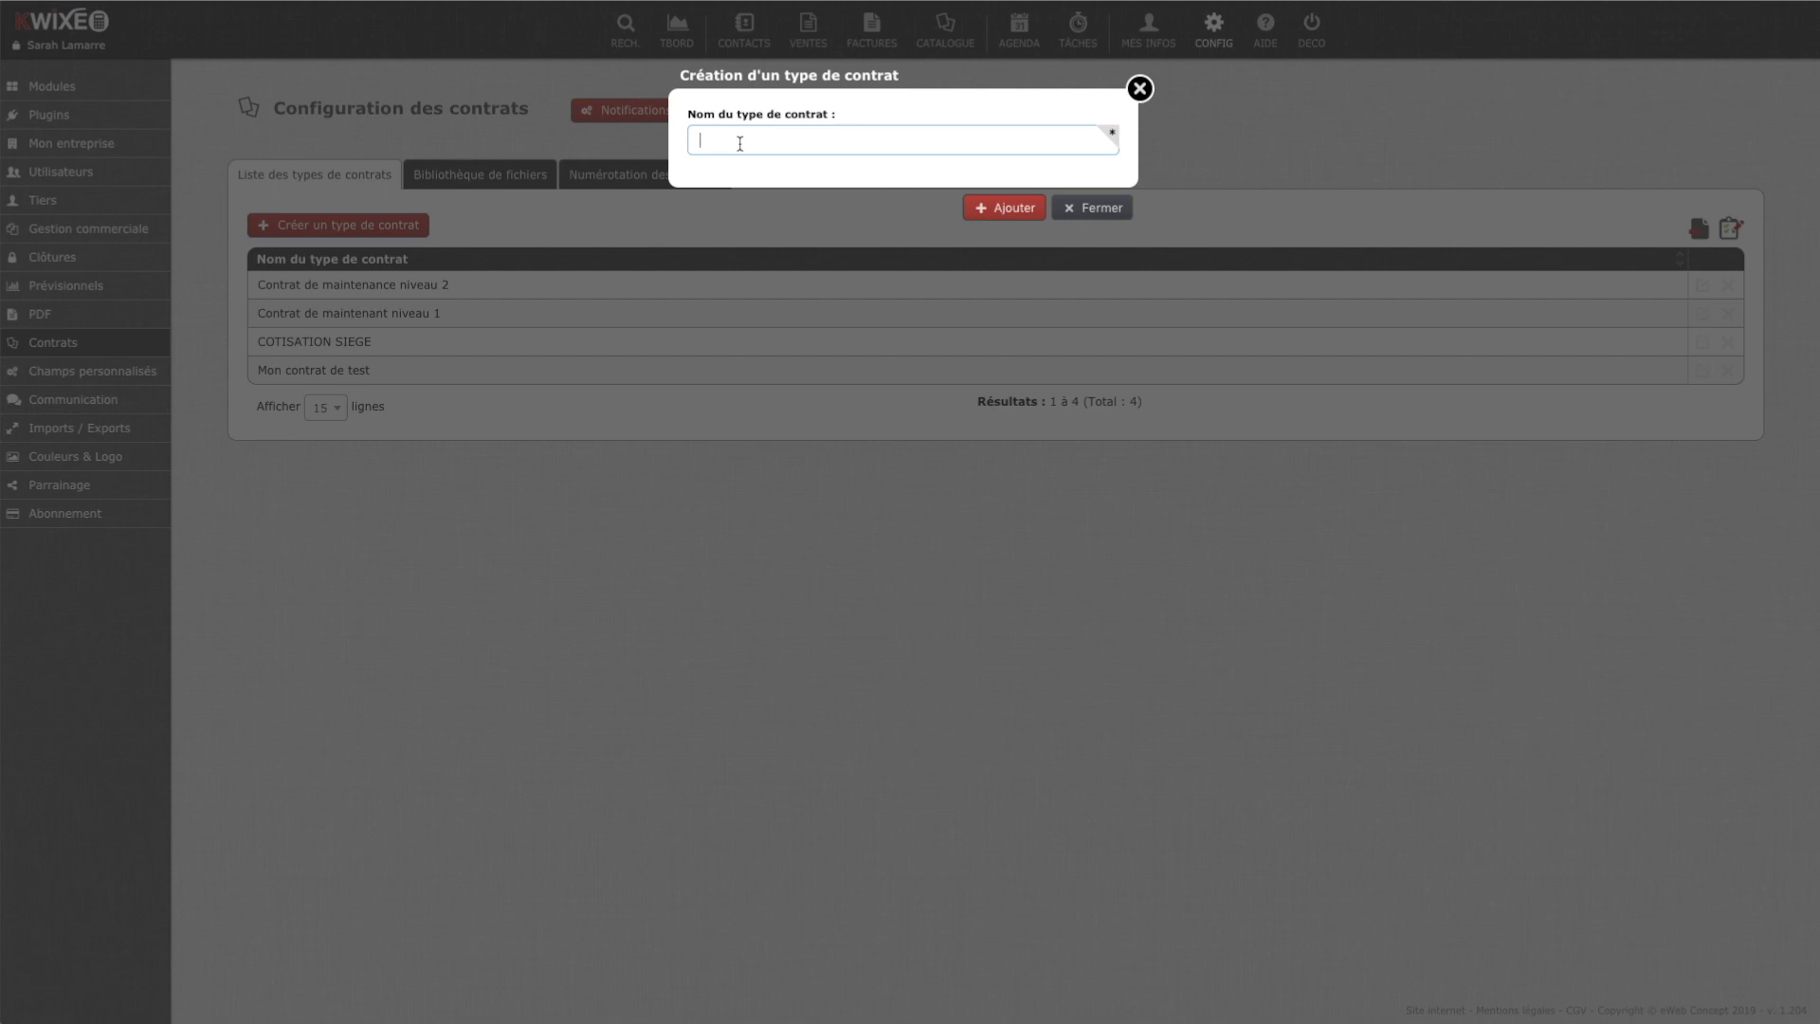
{"action": "type", "text": "Mainyr"}
{"action": "key", "text": "BackSpace"}
{"action": "key", "text": "BackSpace"}
{"action": "type", "text": "tenance iun"}
{"action": "key", "text": "BackSpace"}
{"action": "type", "text": "nformatique niveau 2"}
{"action": "left_click", "coordinate": [995, 209]}
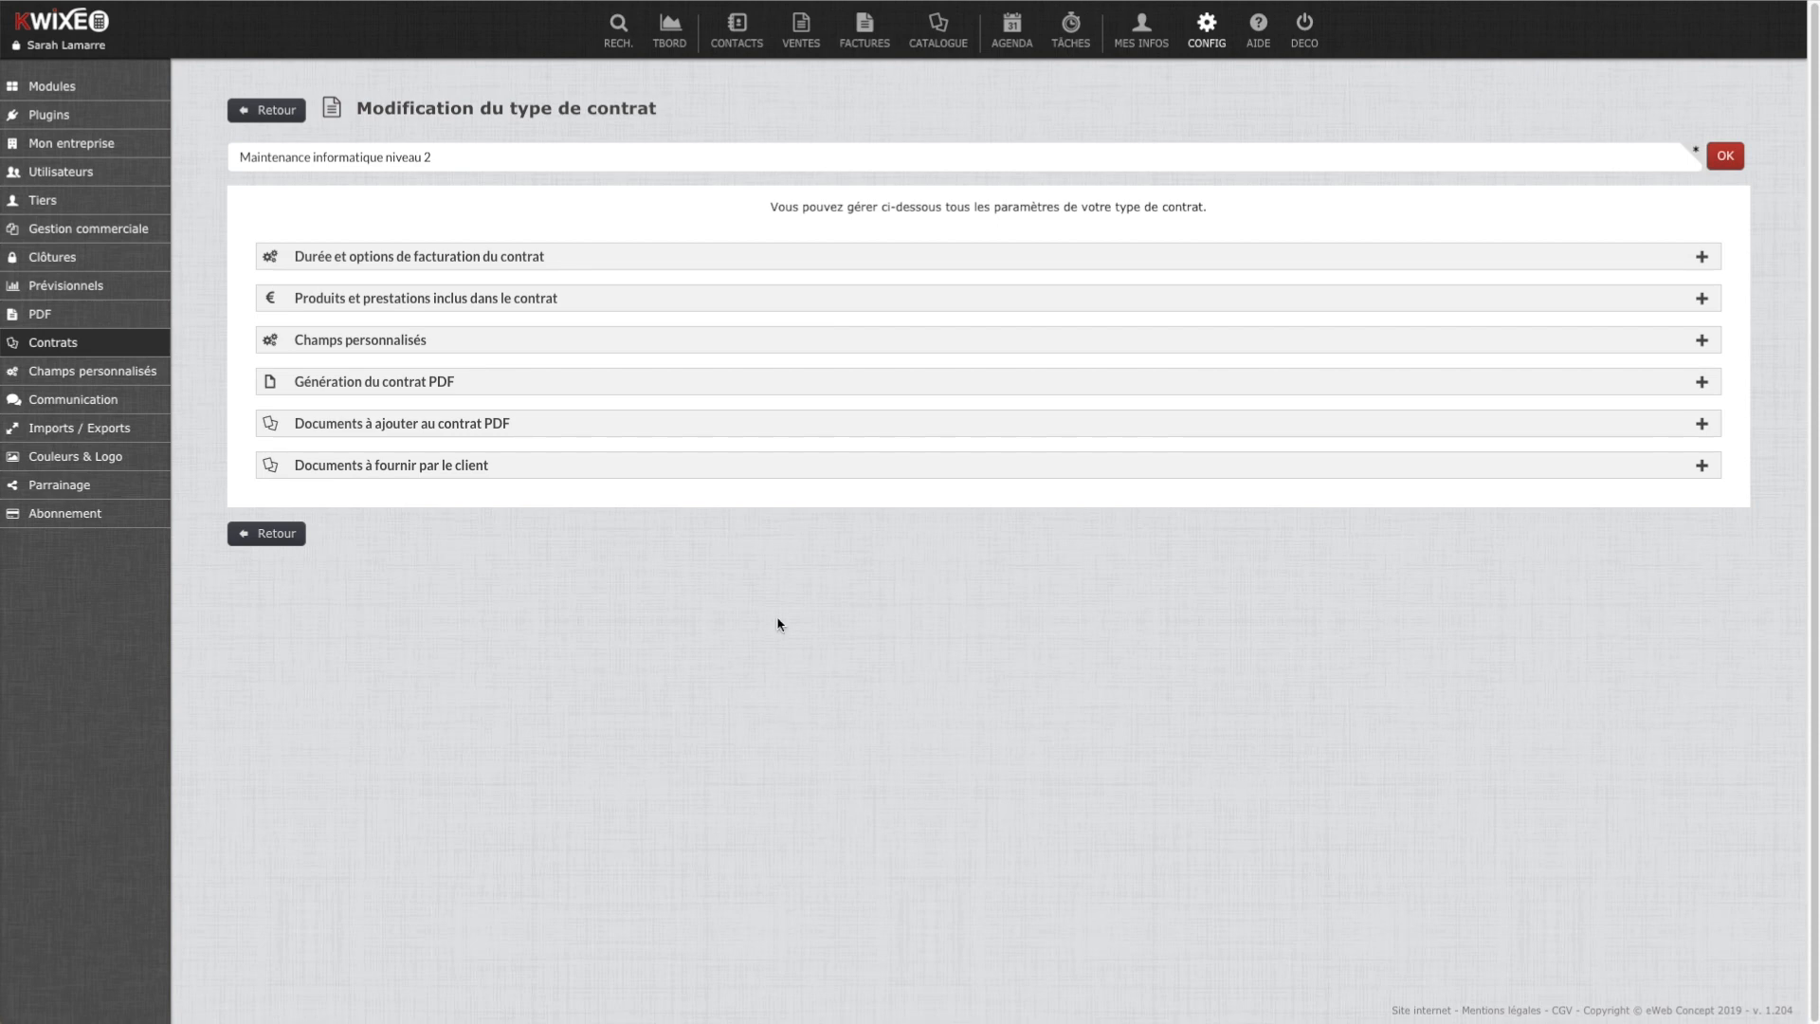
Step: In the contract's duration and billing options, use a duration in months, Automatique renewal, Mensuelle billing and À réception de facture payment
{"action": "left_click", "coordinate": [584, 256]}
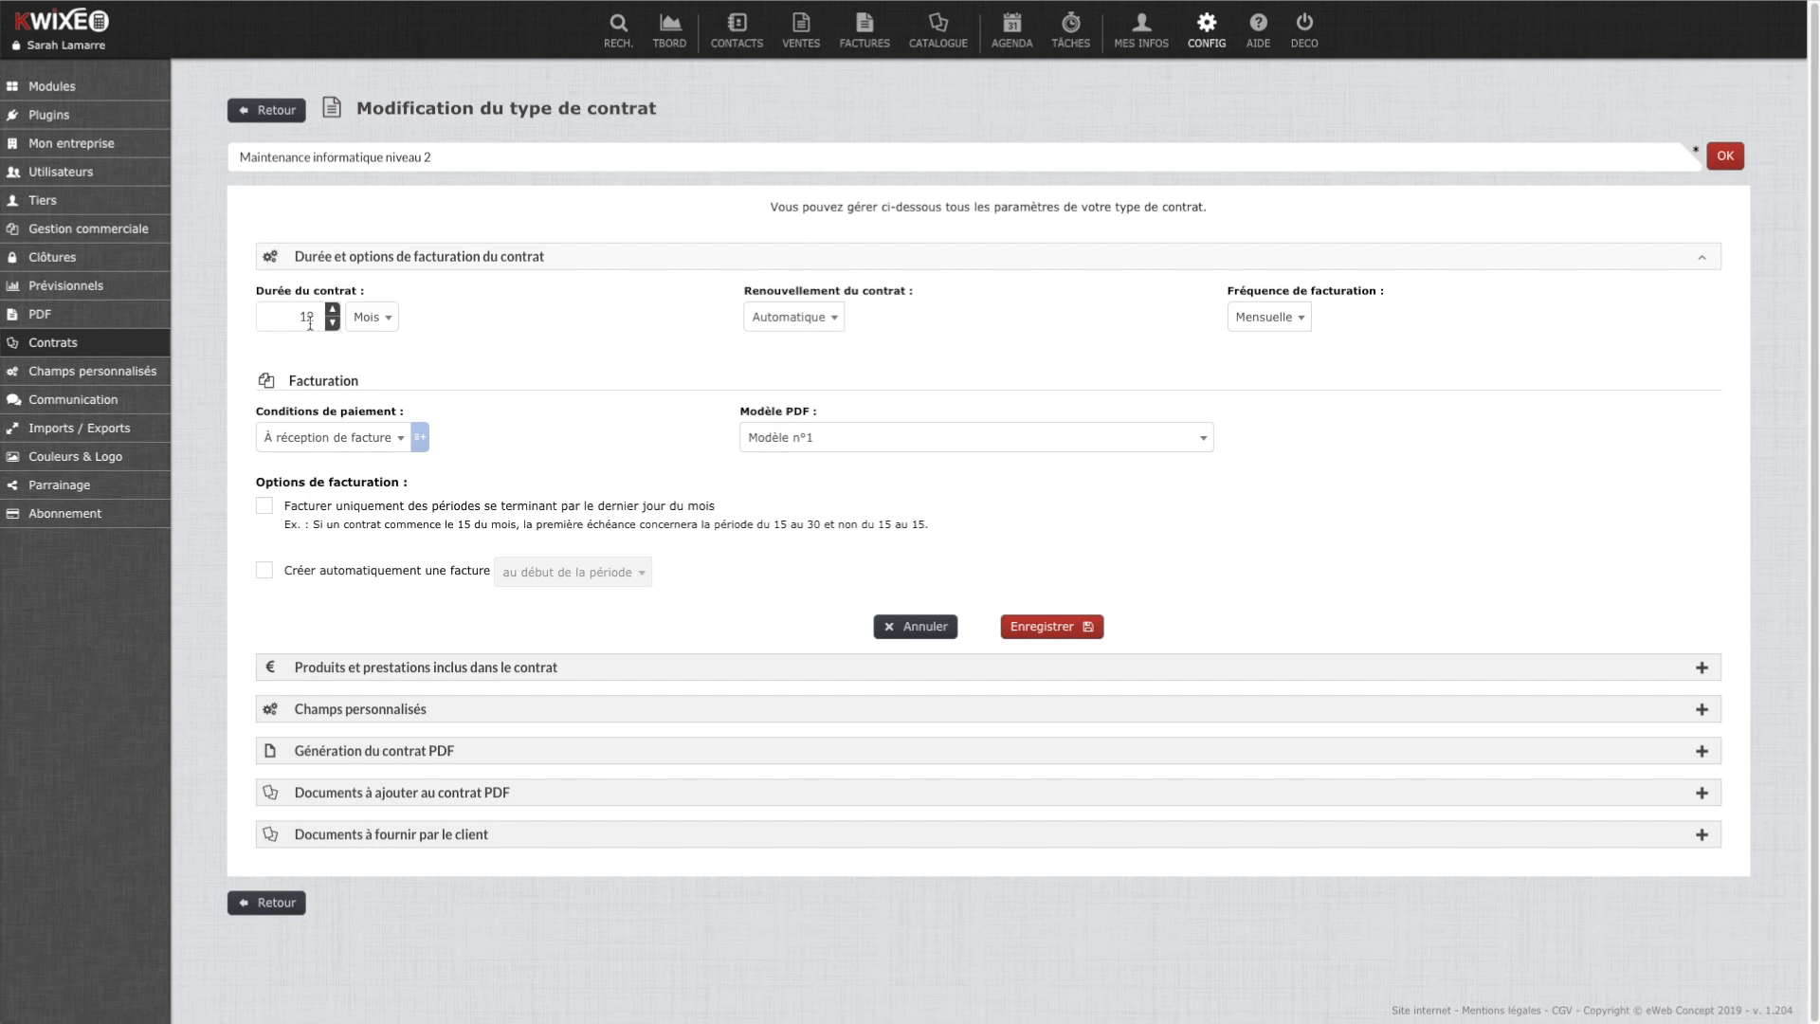
{"action": "left_click", "coordinate": [367, 328]}
{"action": "left_click", "coordinate": [512, 350]}
{"action": "left_click", "coordinate": [810, 322]}
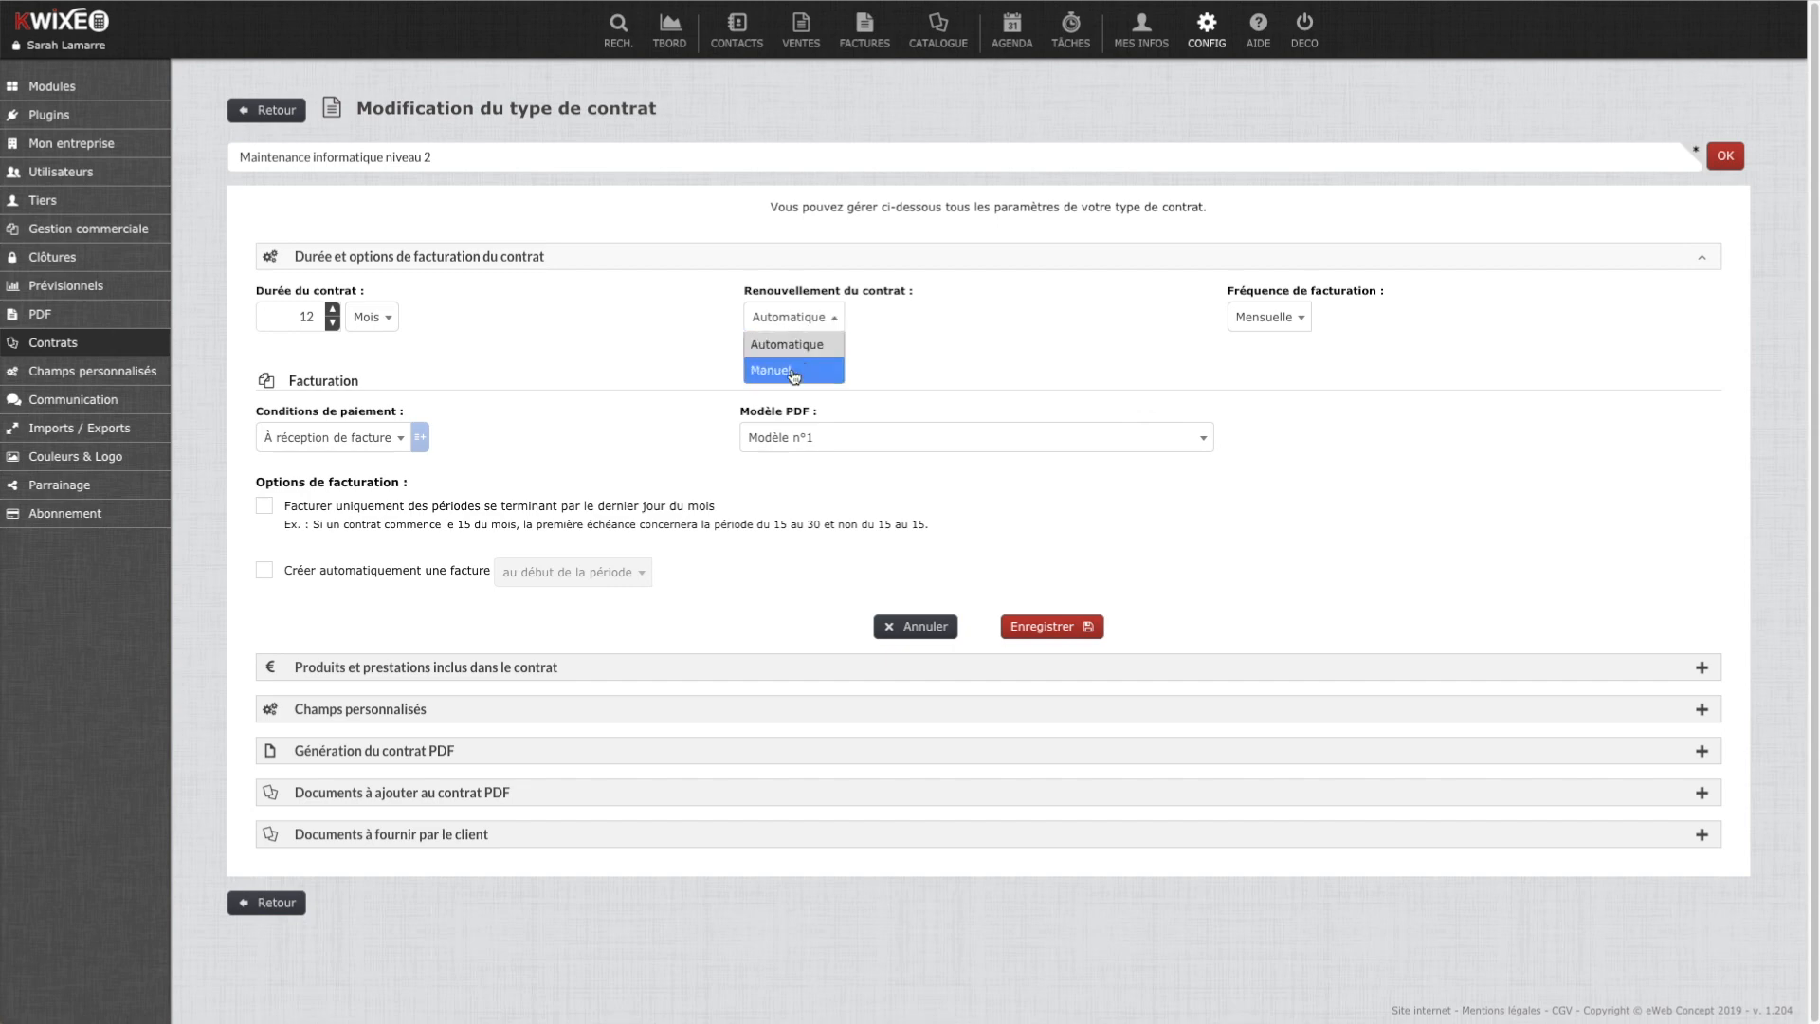
{"action": "left_click", "coordinate": [798, 353]}
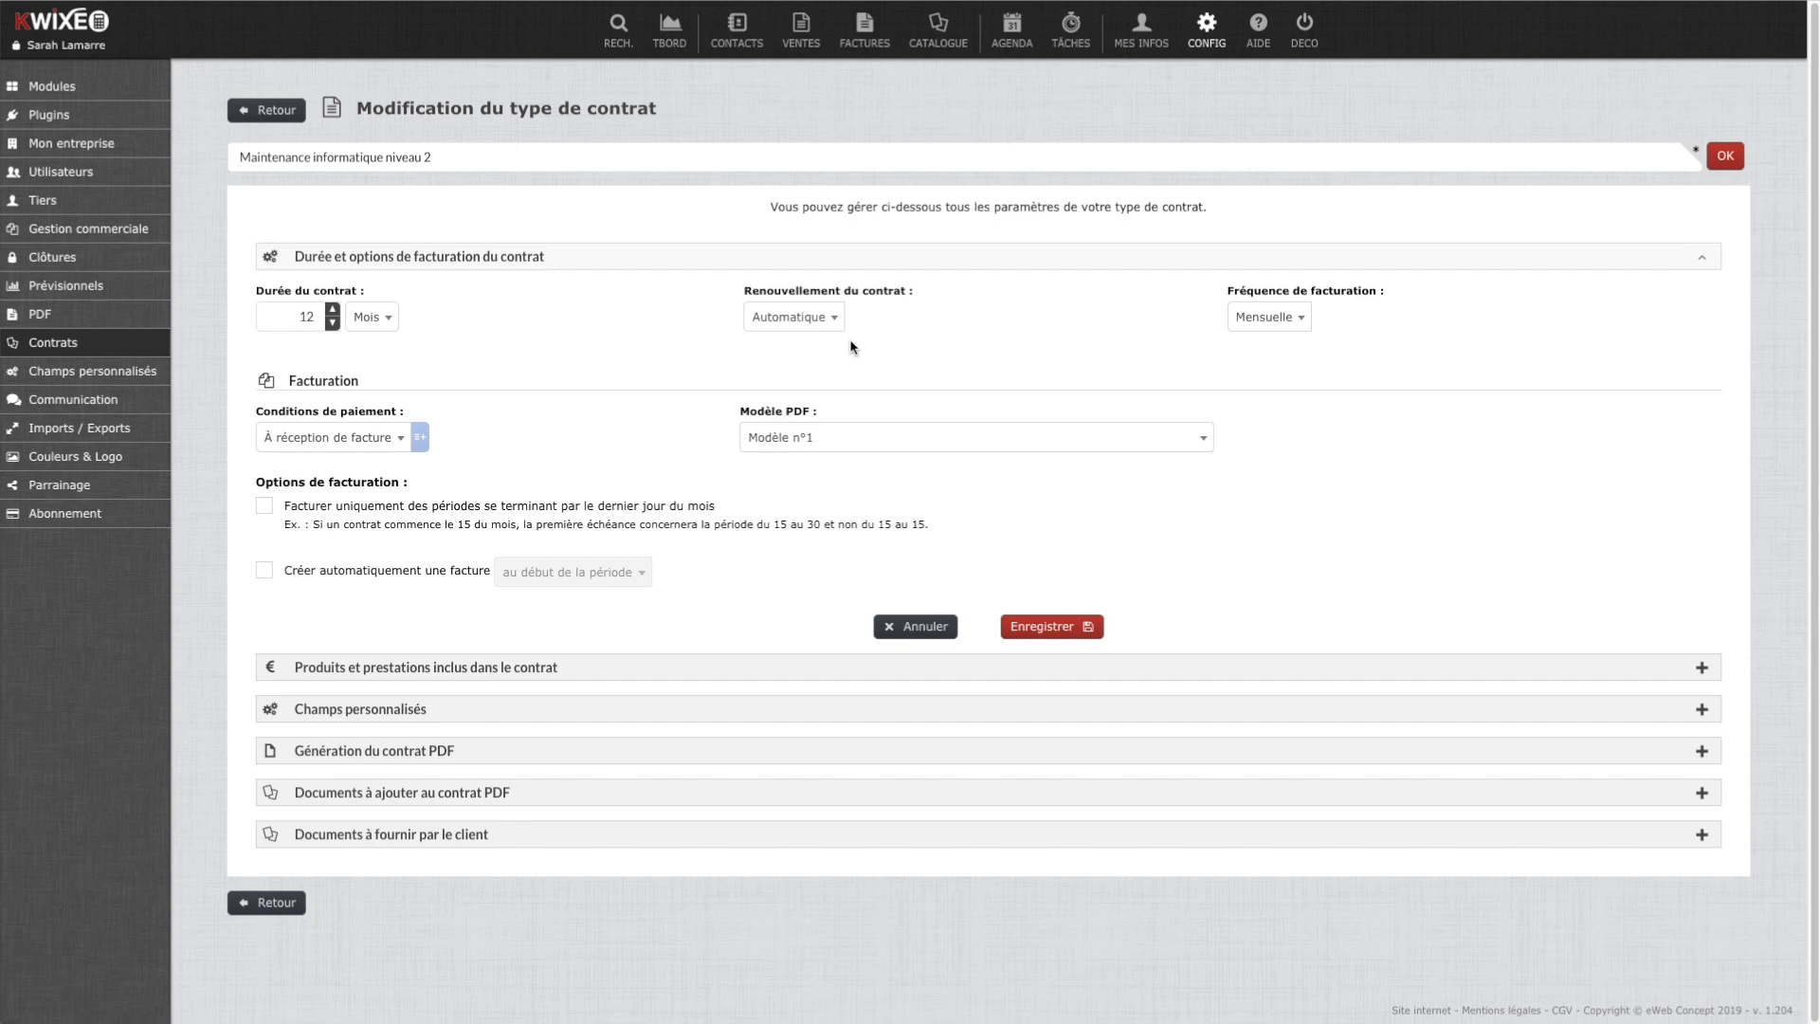
{"action": "left_click", "coordinate": [1295, 325]}
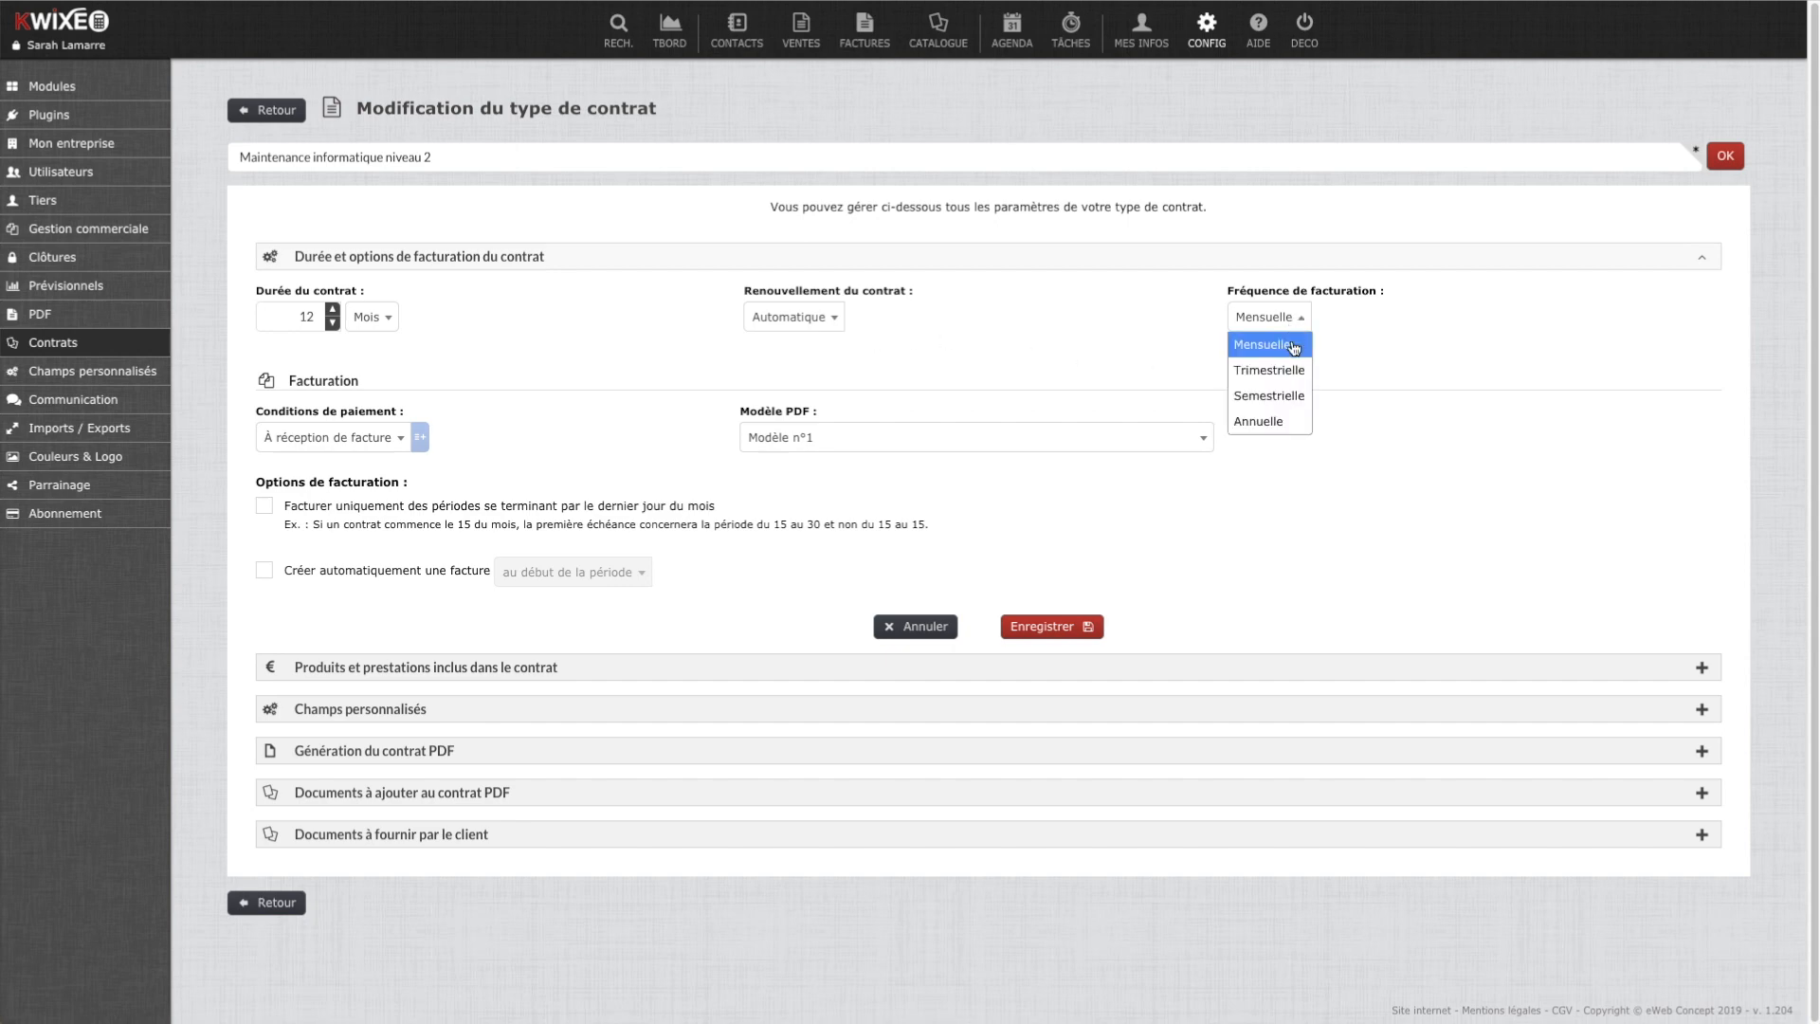
{"action": "left_click", "coordinate": [642, 363]}
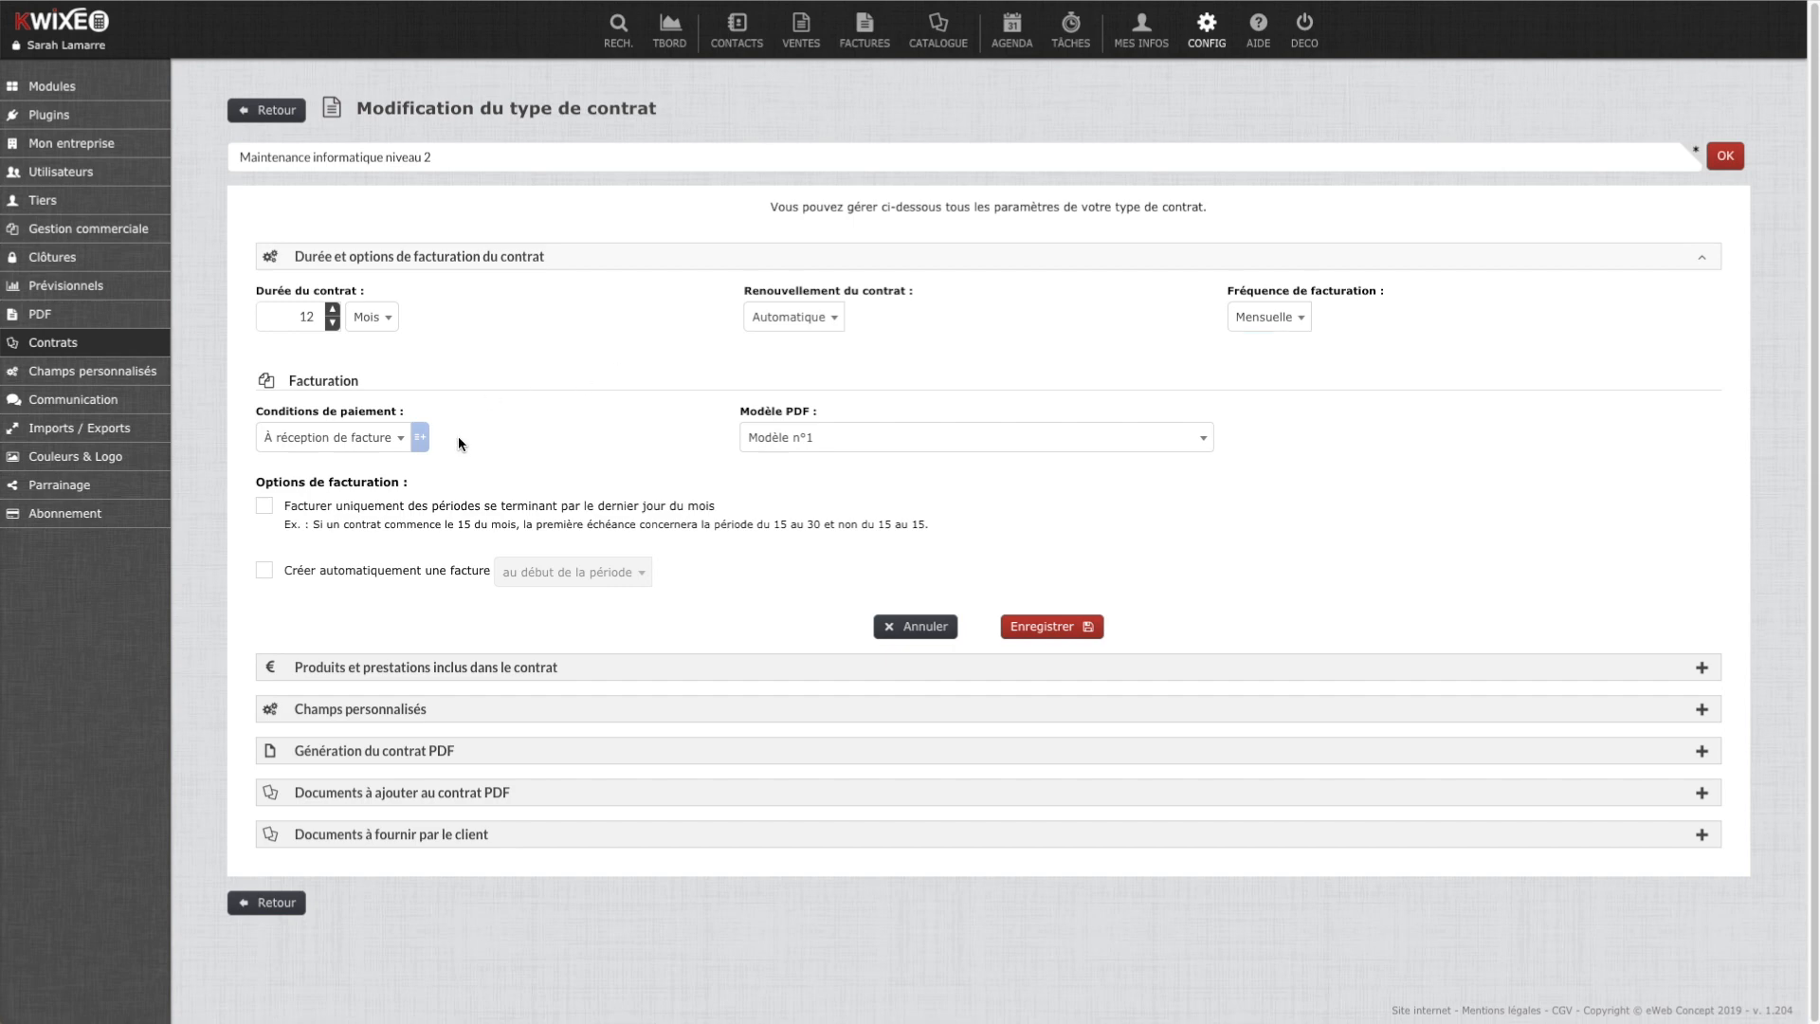
{"action": "left_click", "coordinate": [358, 447]}
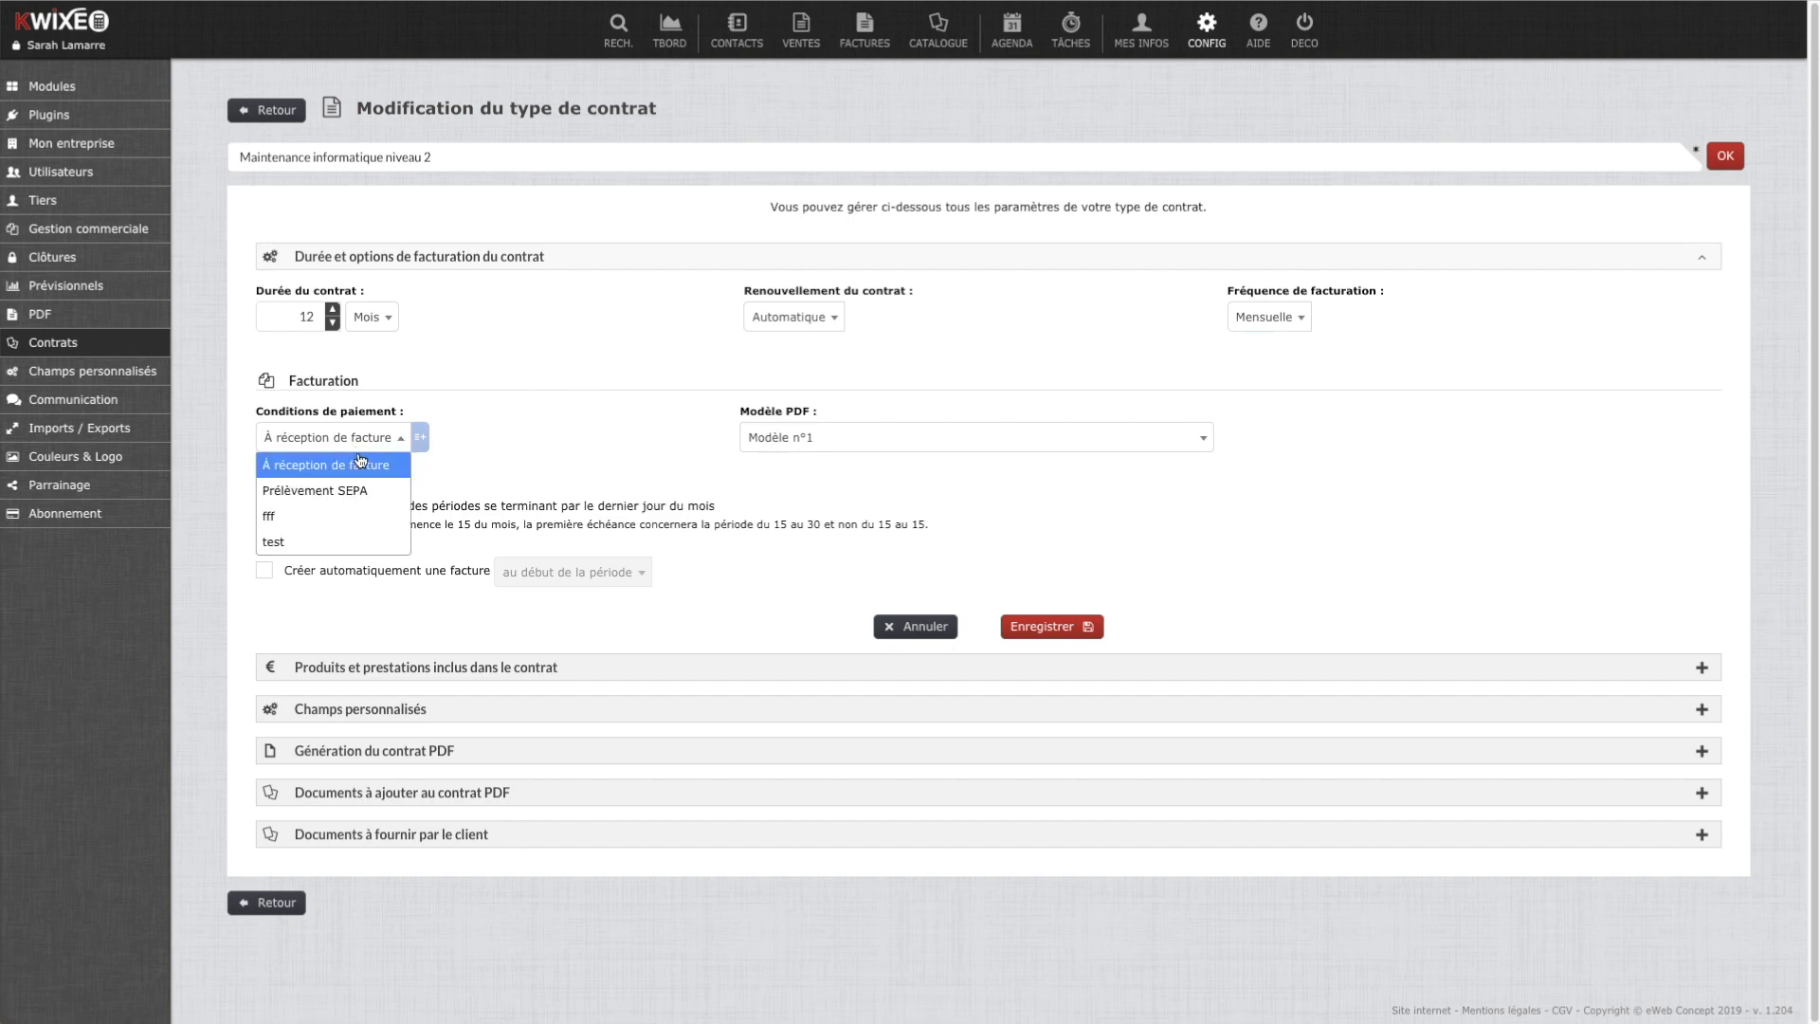
{"action": "left_click", "coordinate": [360, 463]}
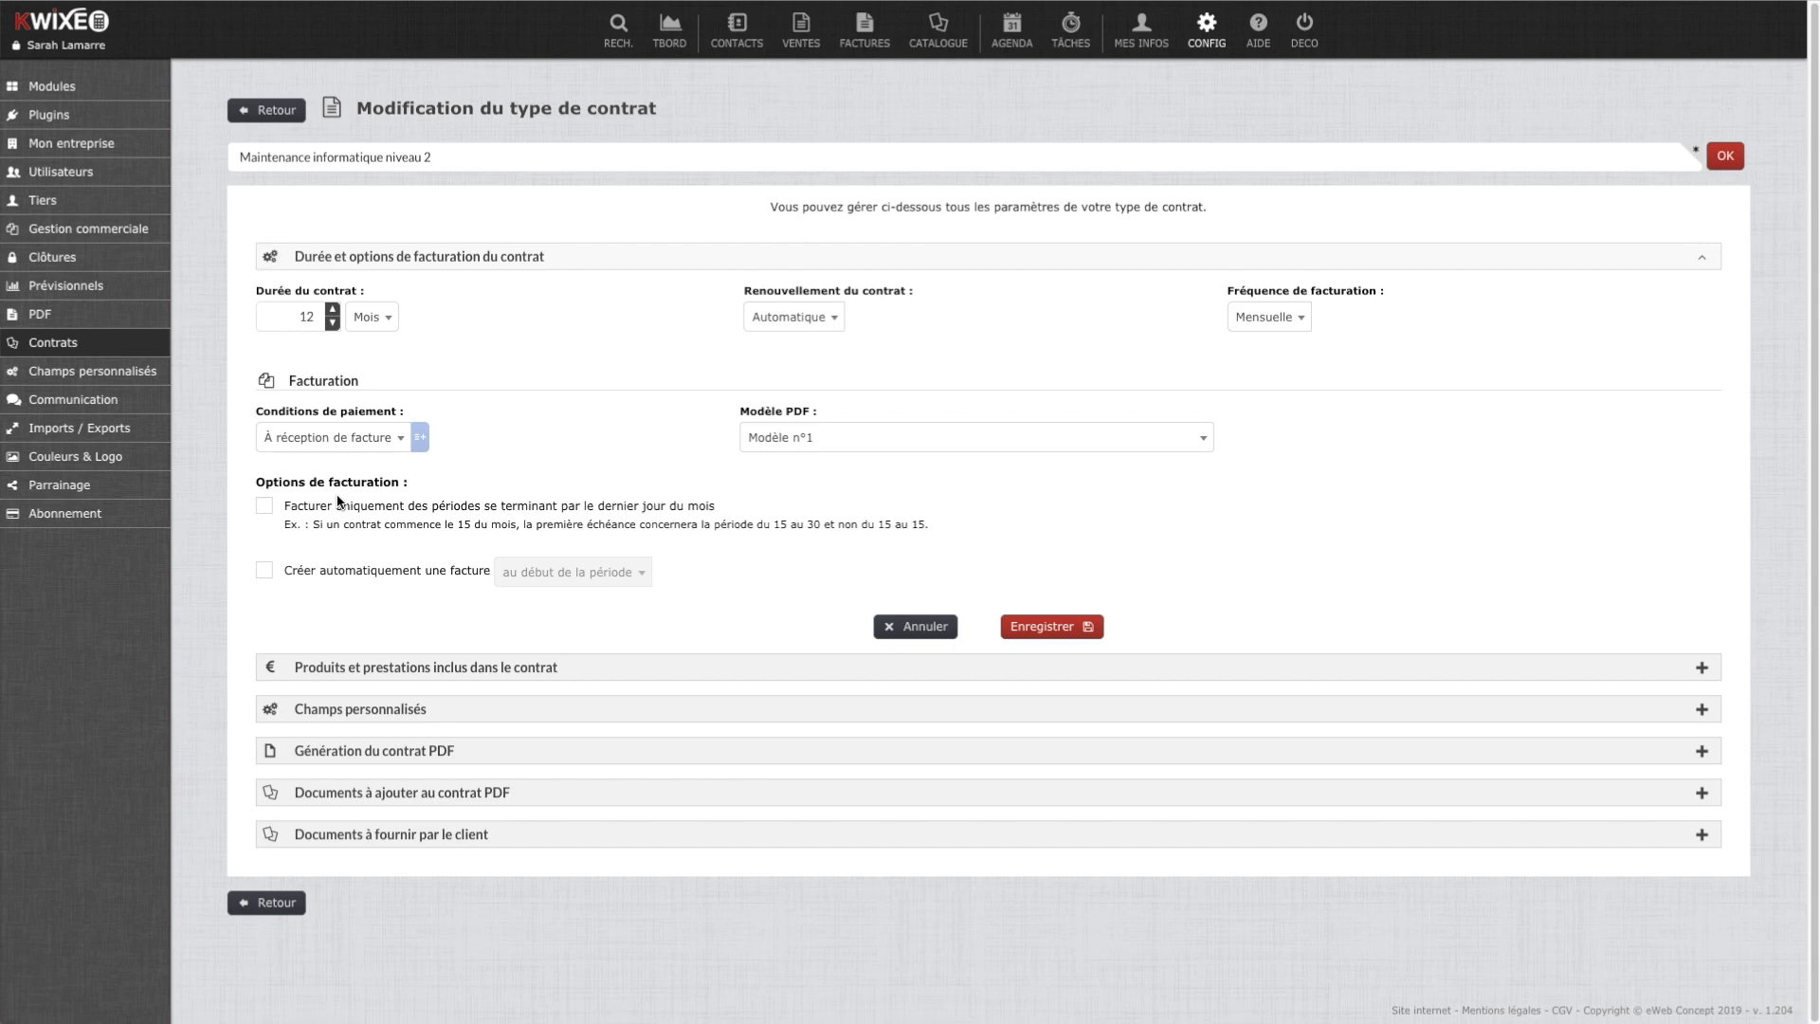
Step: Enable billing only for periods ending on the month's last day and automatic invoices au début de la période, emailed with the "mail" template
{"action": "left_click", "coordinate": [266, 512]}
{"action": "left_click", "coordinate": [265, 571]}
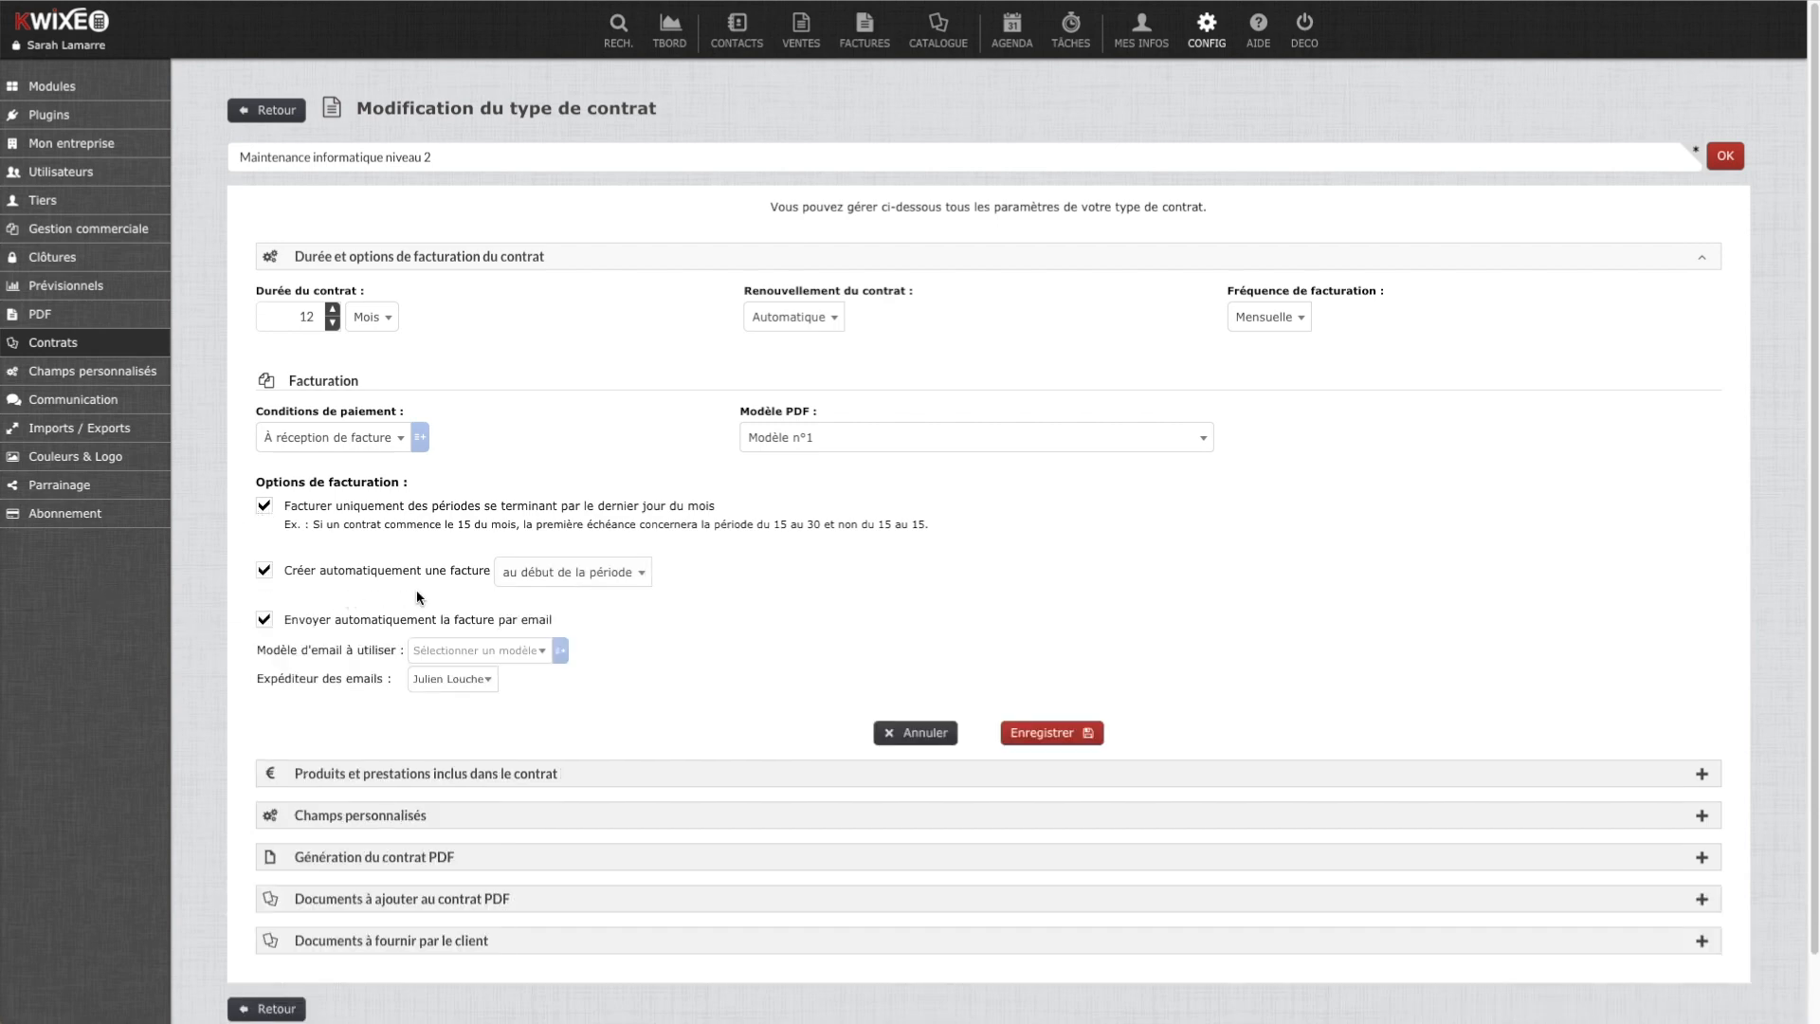
{"action": "left_click", "coordinate": [565, 574]}
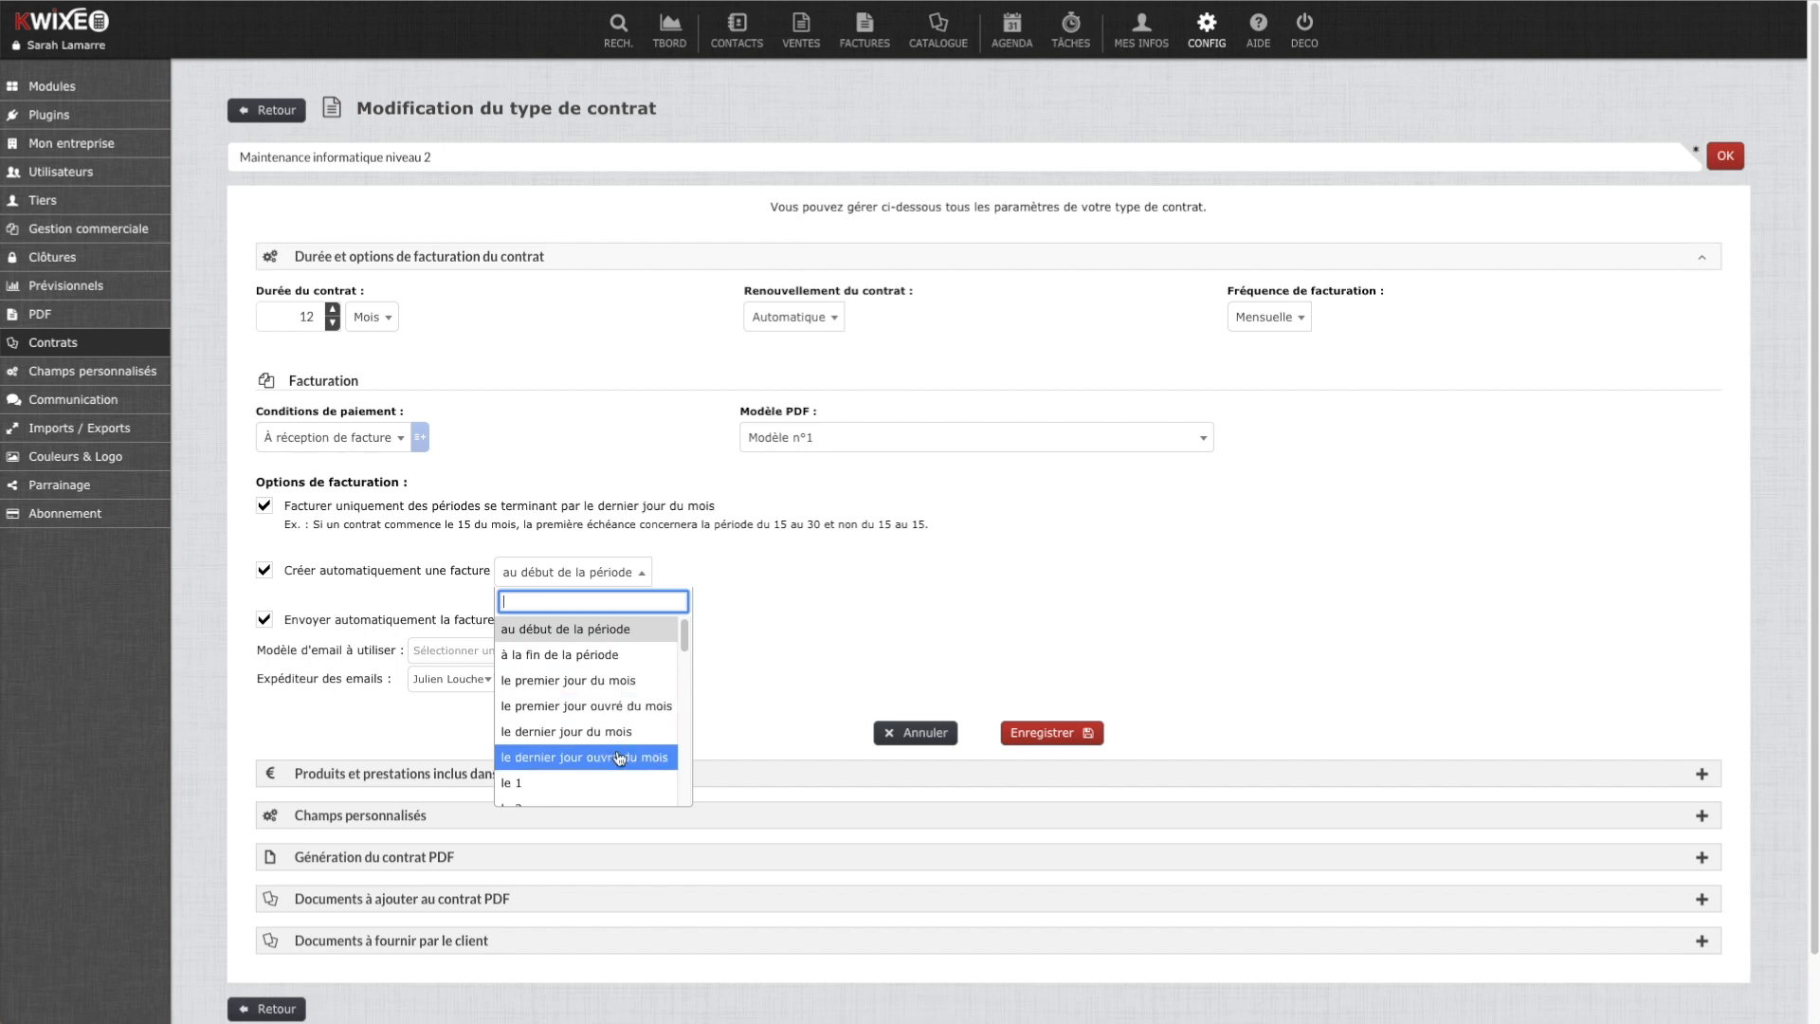
{"action": "left_click", "coordinate": [771, 656]}
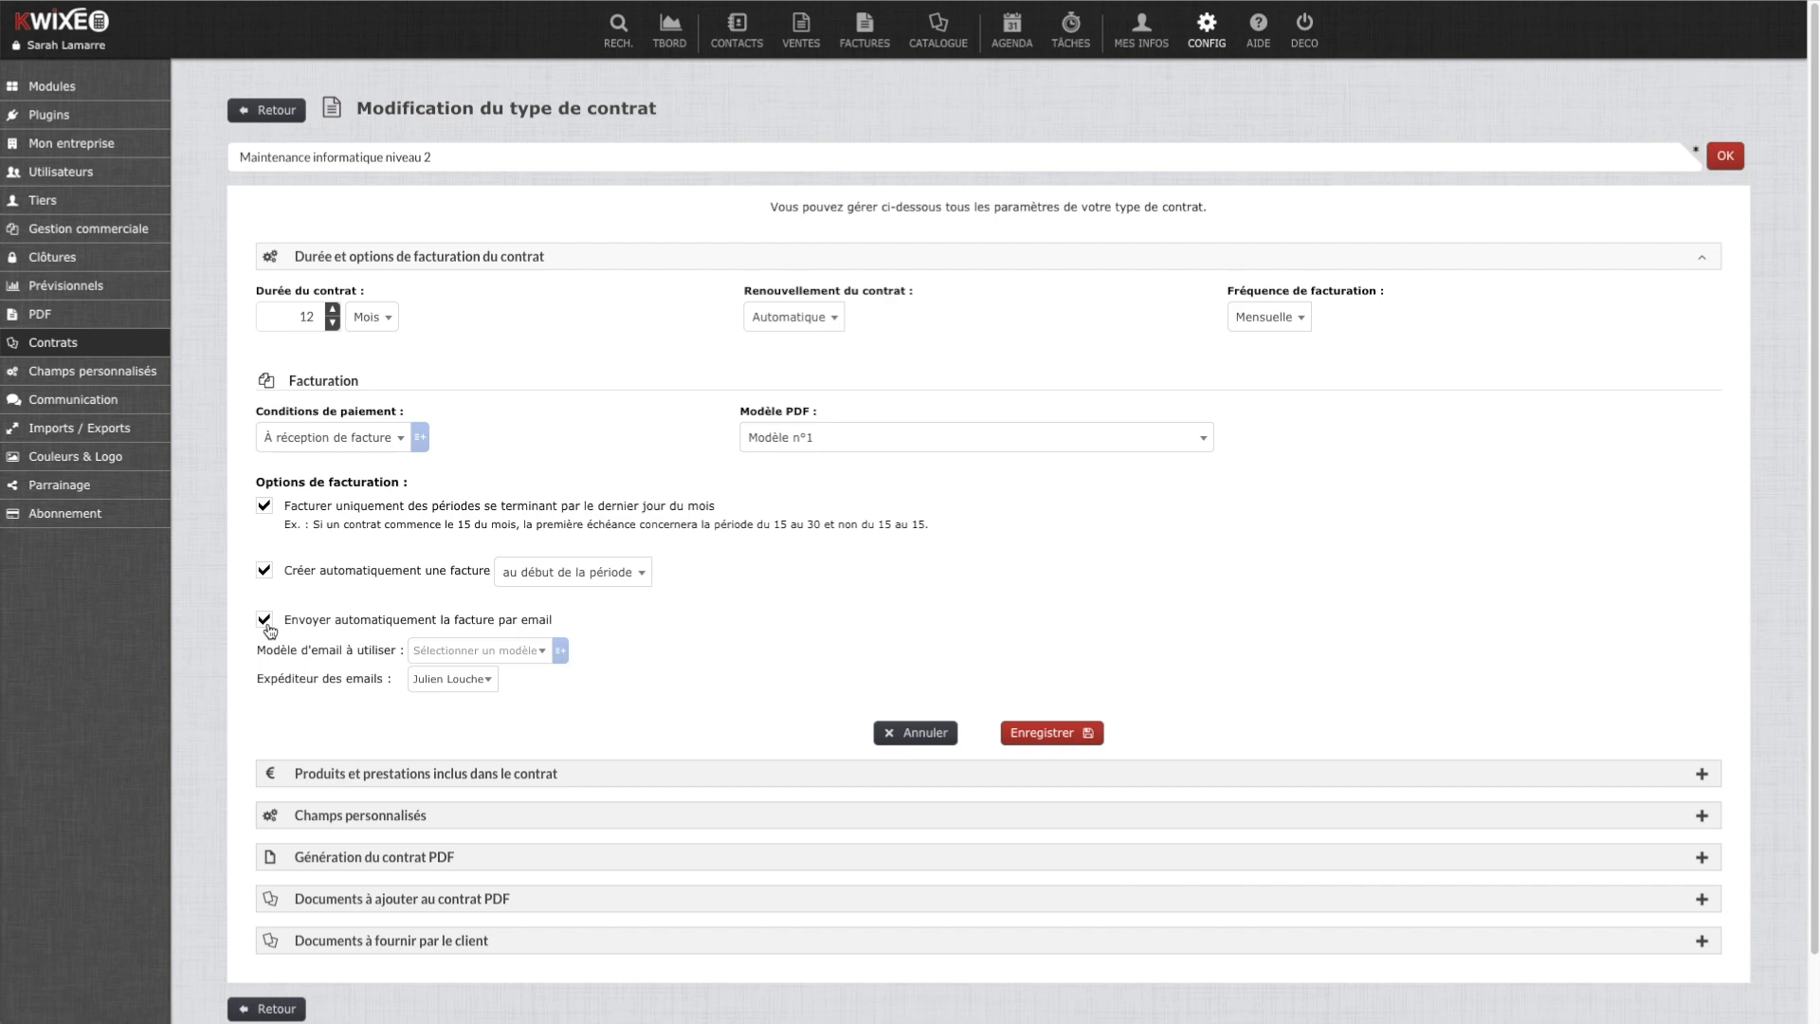
{"action": "left_click", "coordinate": [448, 663]}
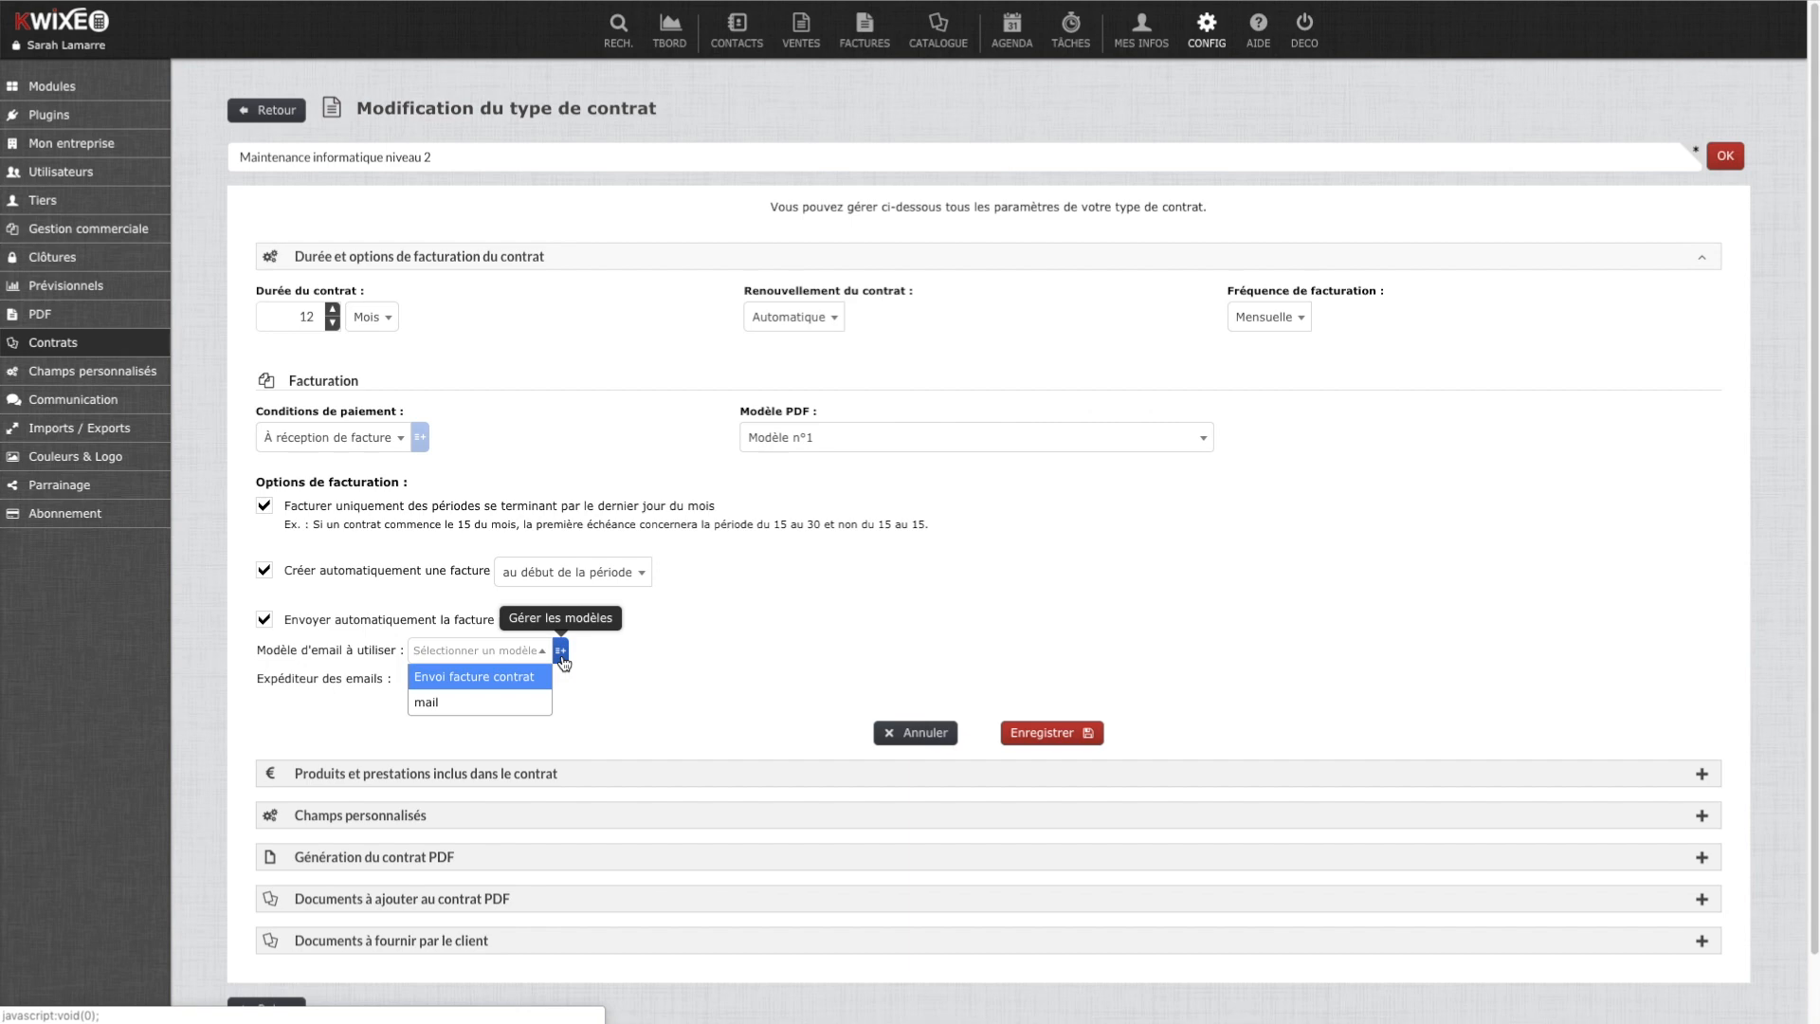
{"action": "left_click", "coordinate": [306, 714]}
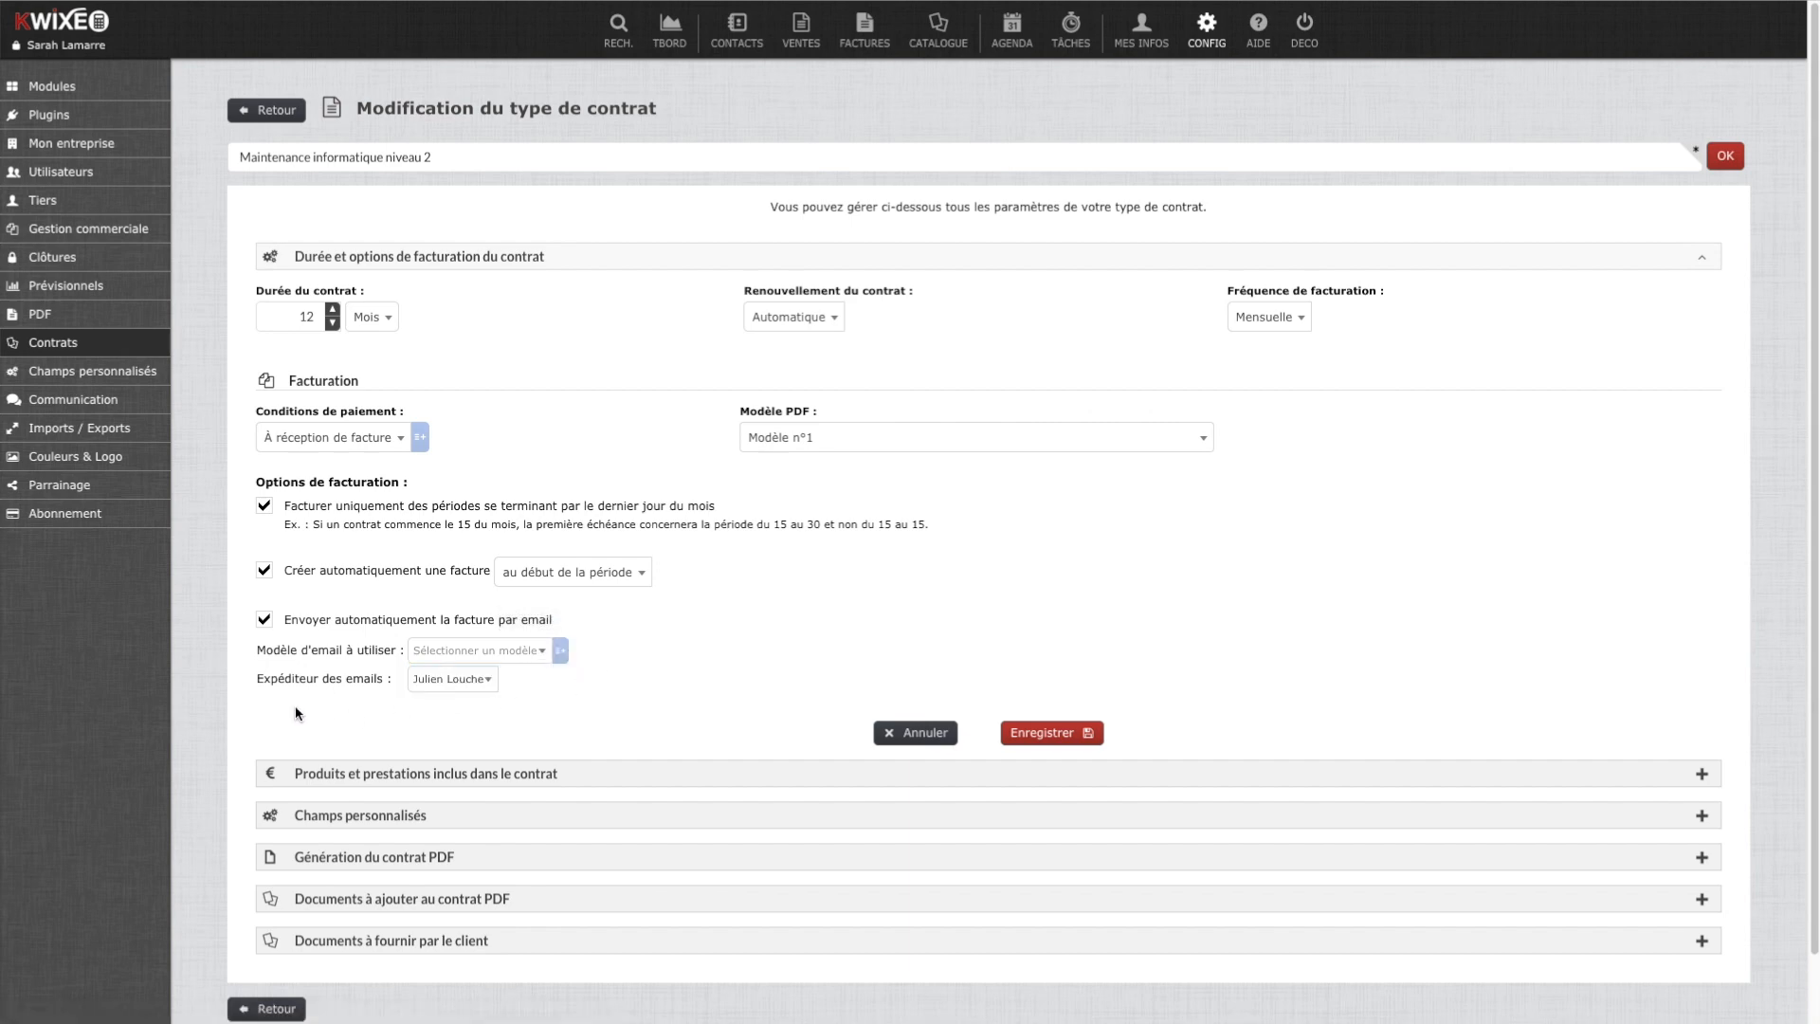
{"action": "left_click", "coordinate": [446, 678]}
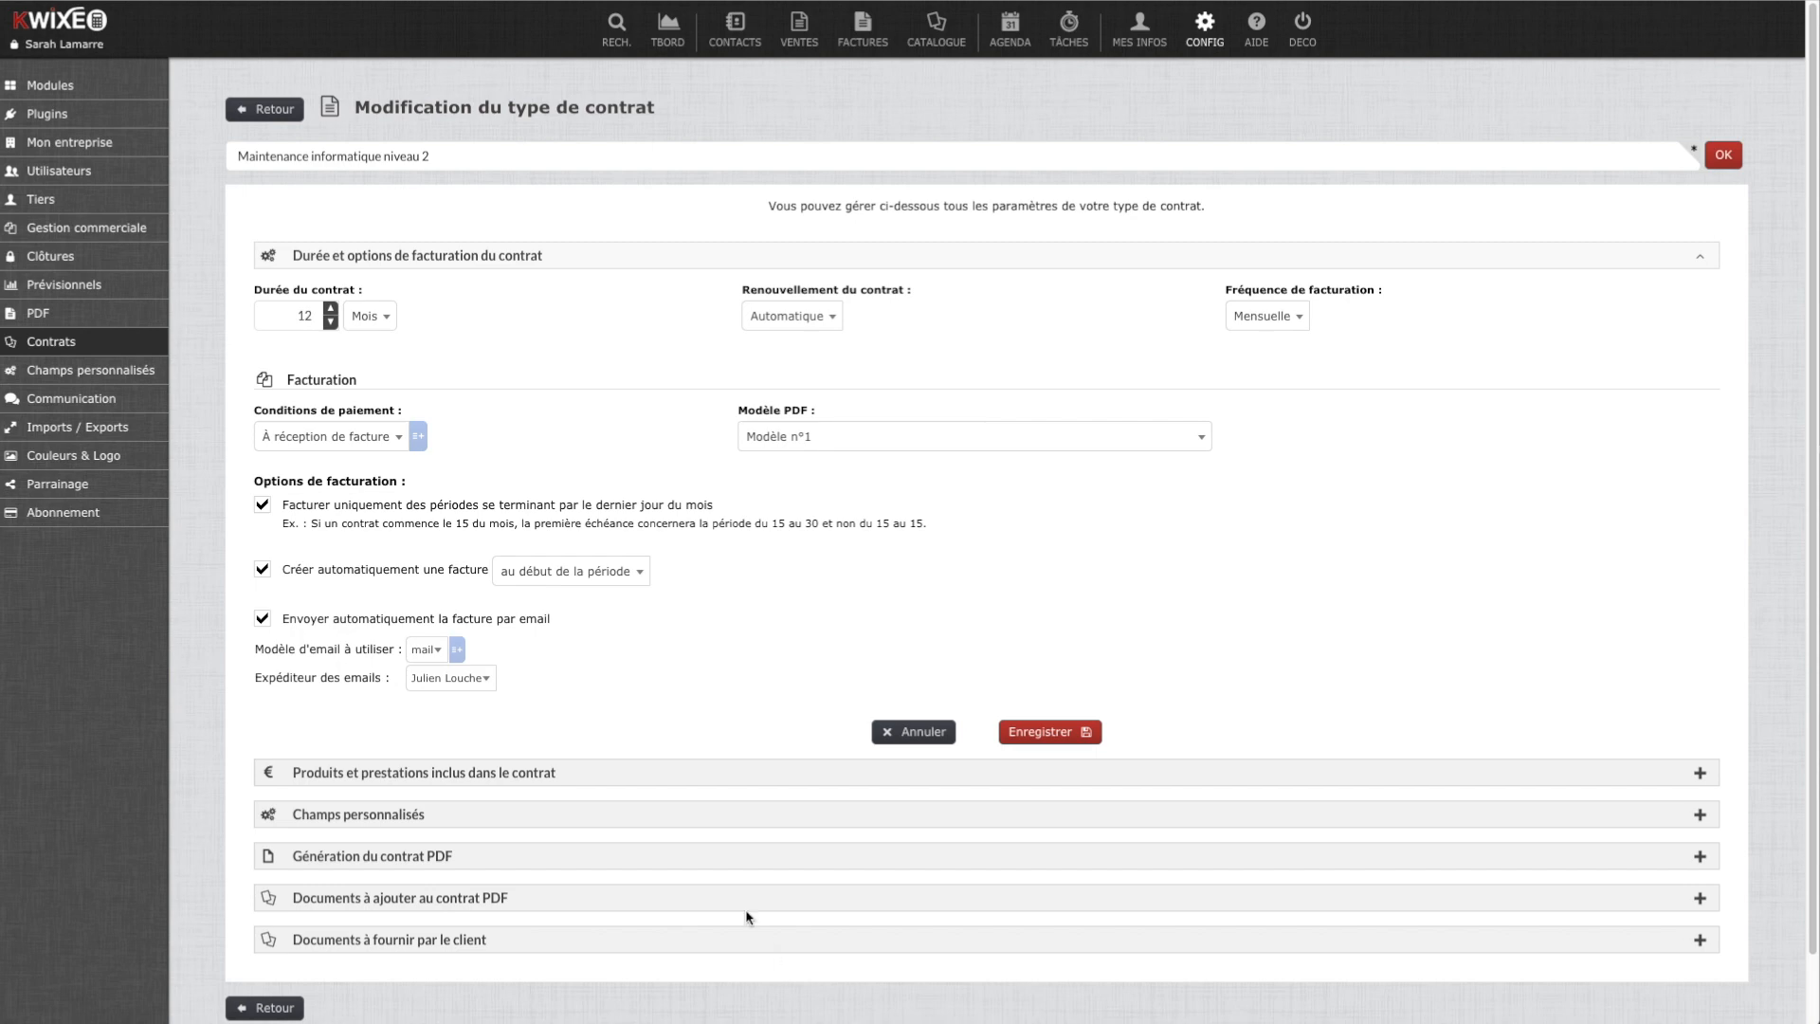
Step: Add the "Maintenance informatique niveau 2" service from the catalogue to the products and services included in the contract
{"action": "left_click", "coordinate": [556, 775]}
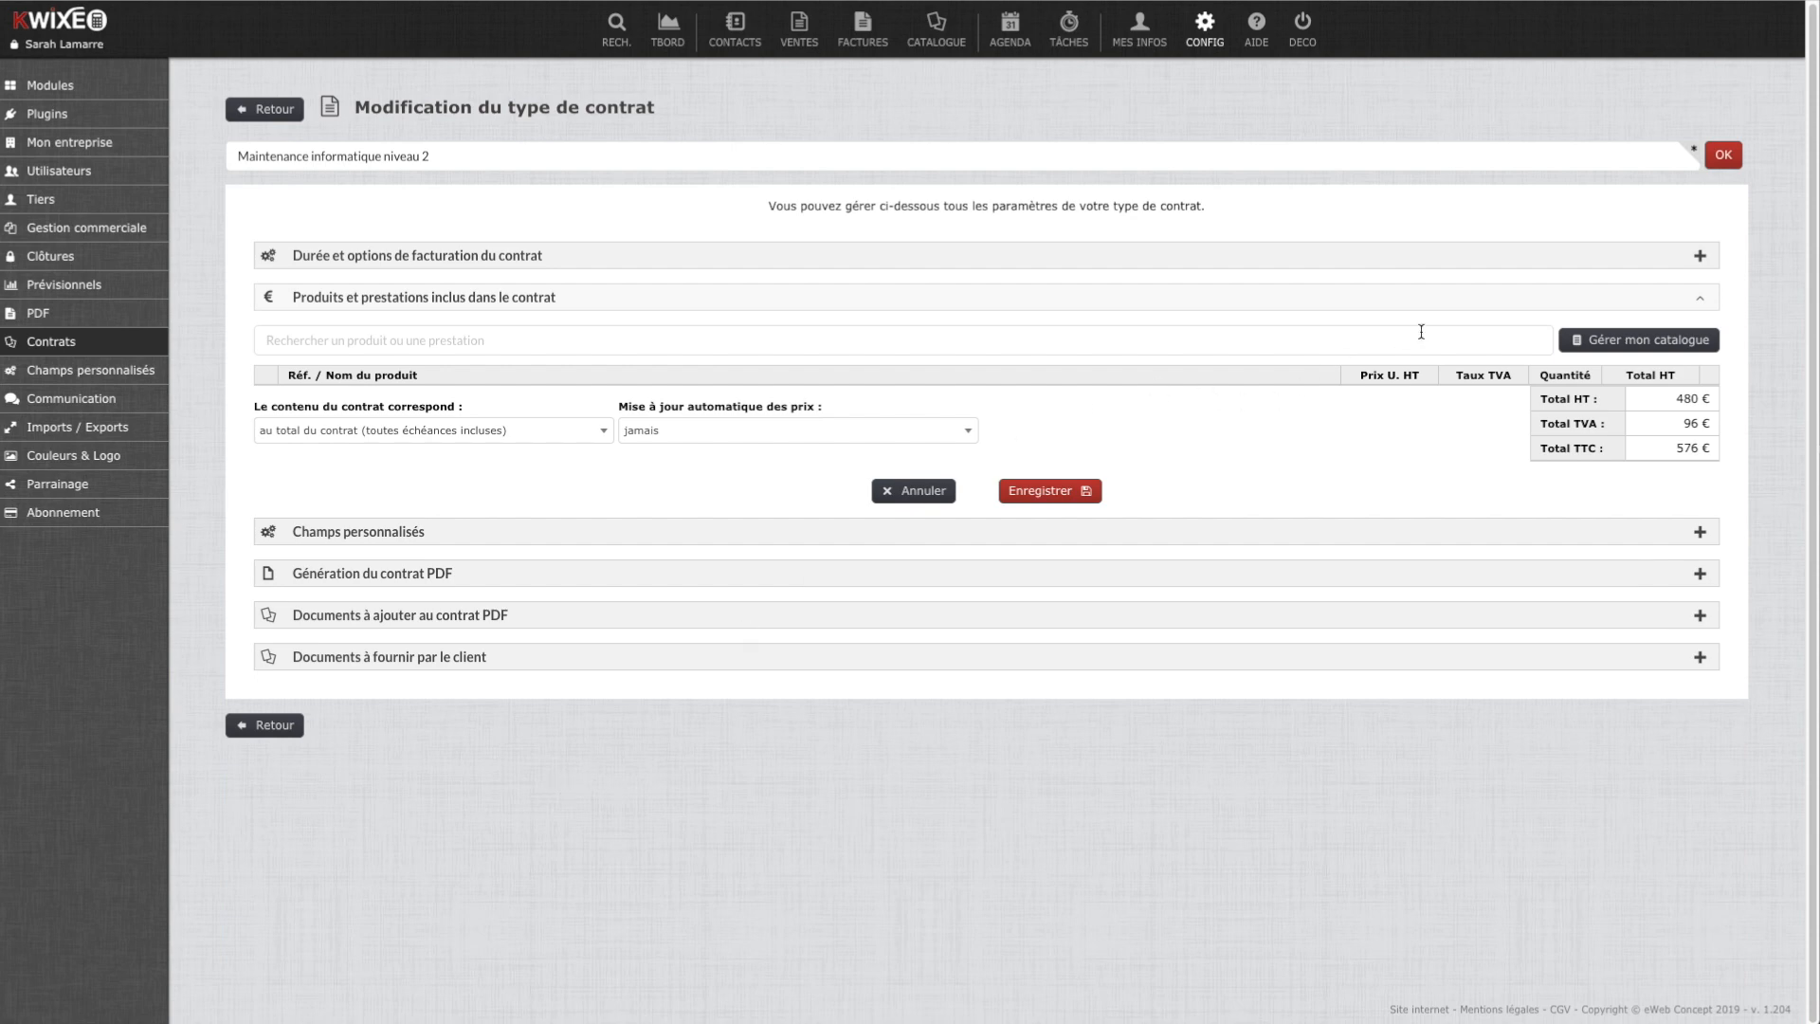
{"action": "left_click", "coordinate": [1673, 338]}
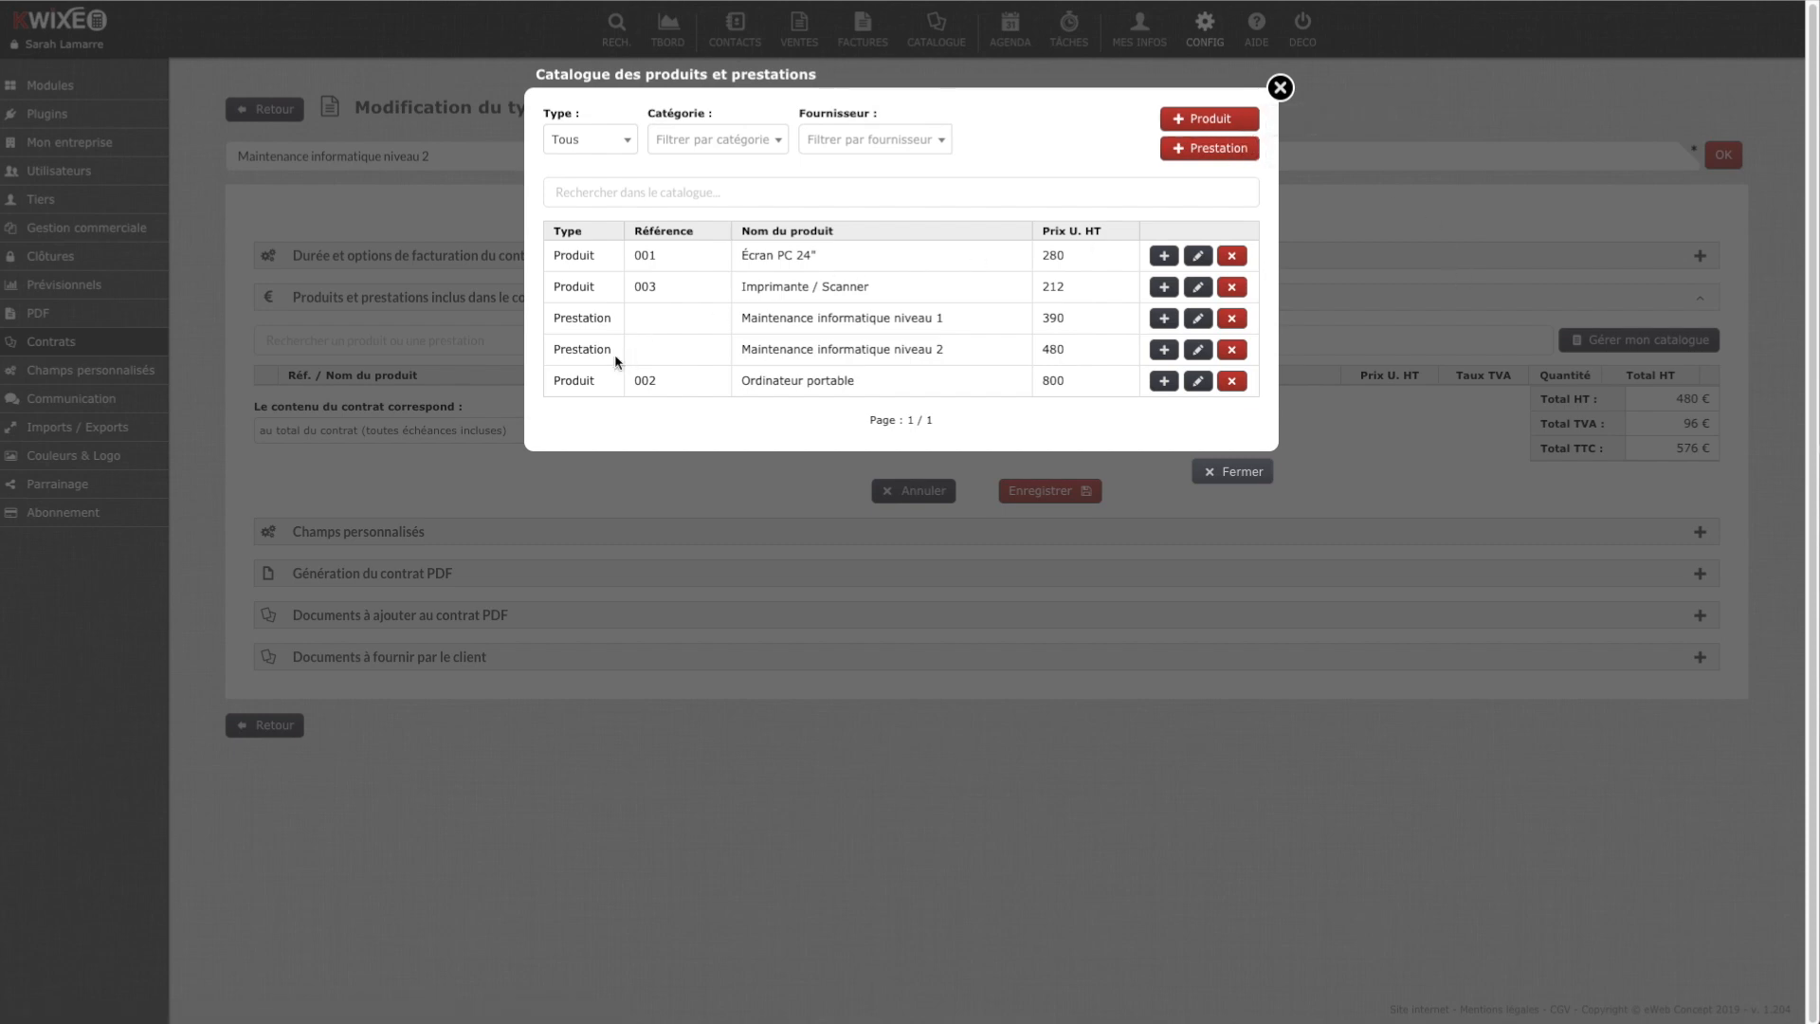
{"action": "left_click", "coordinate": [1165, 351]}
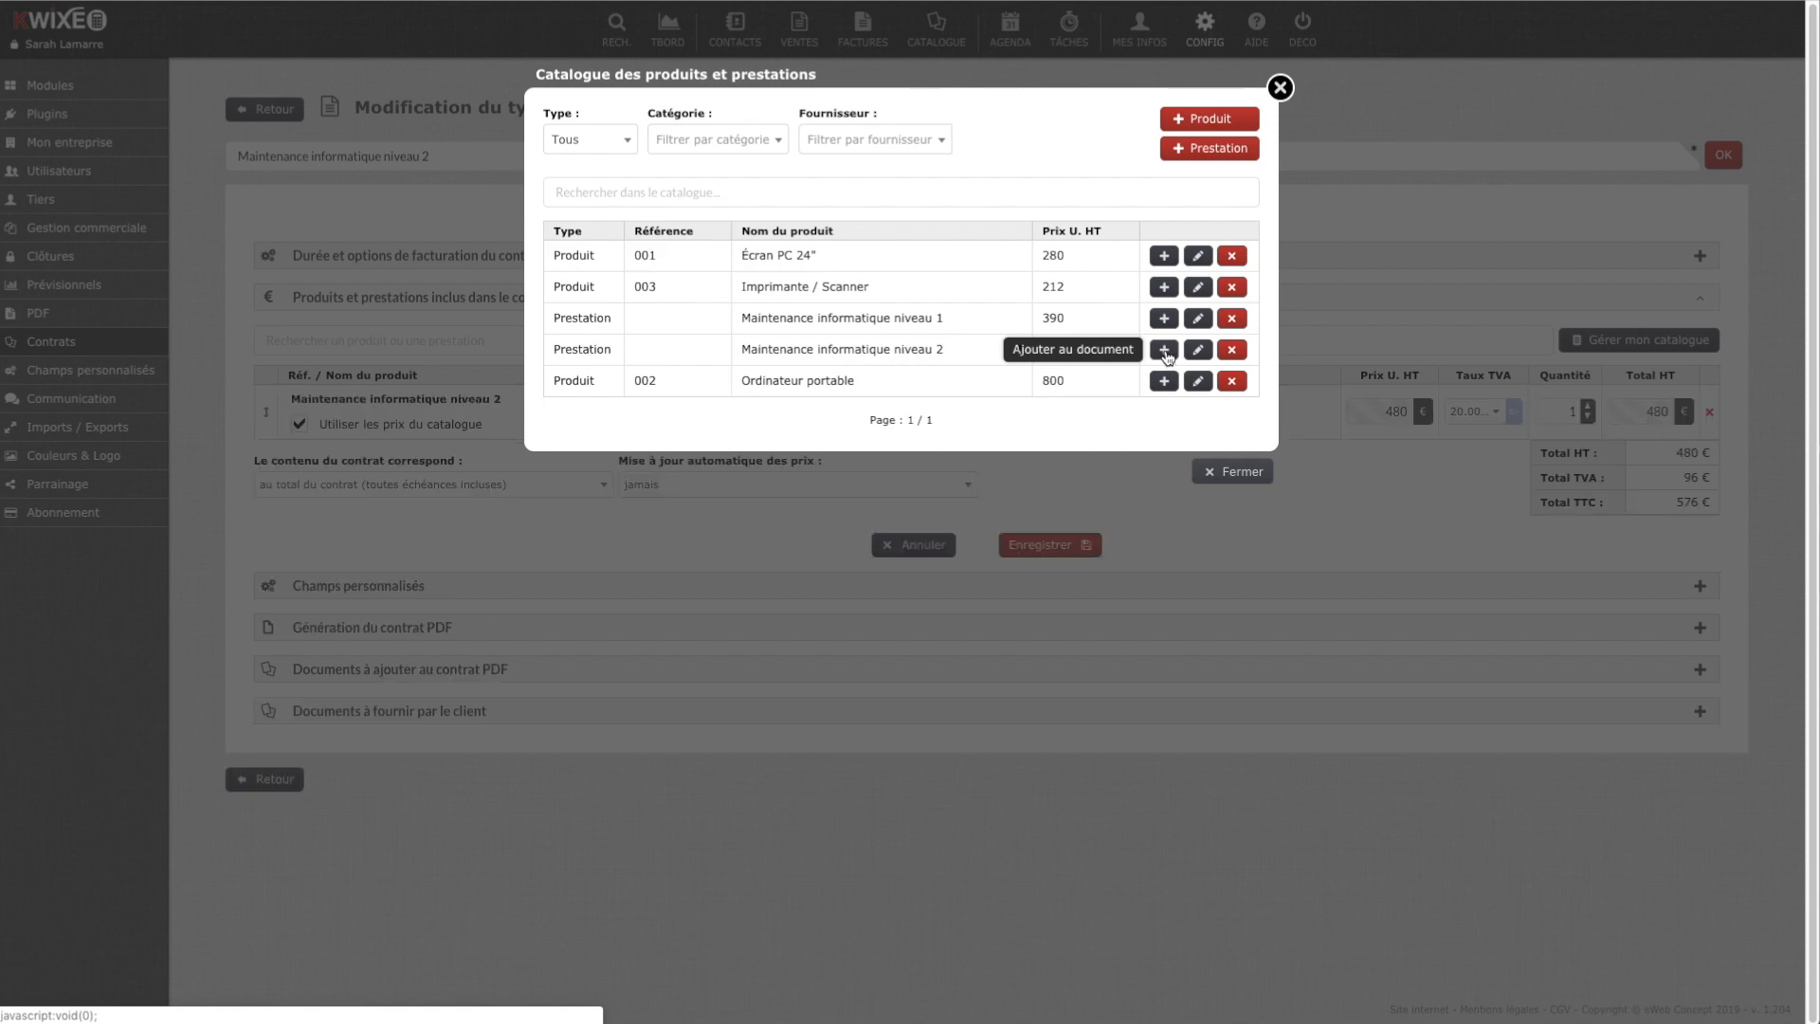
{"action": "left_click", "coordinate": [1246, 473]}
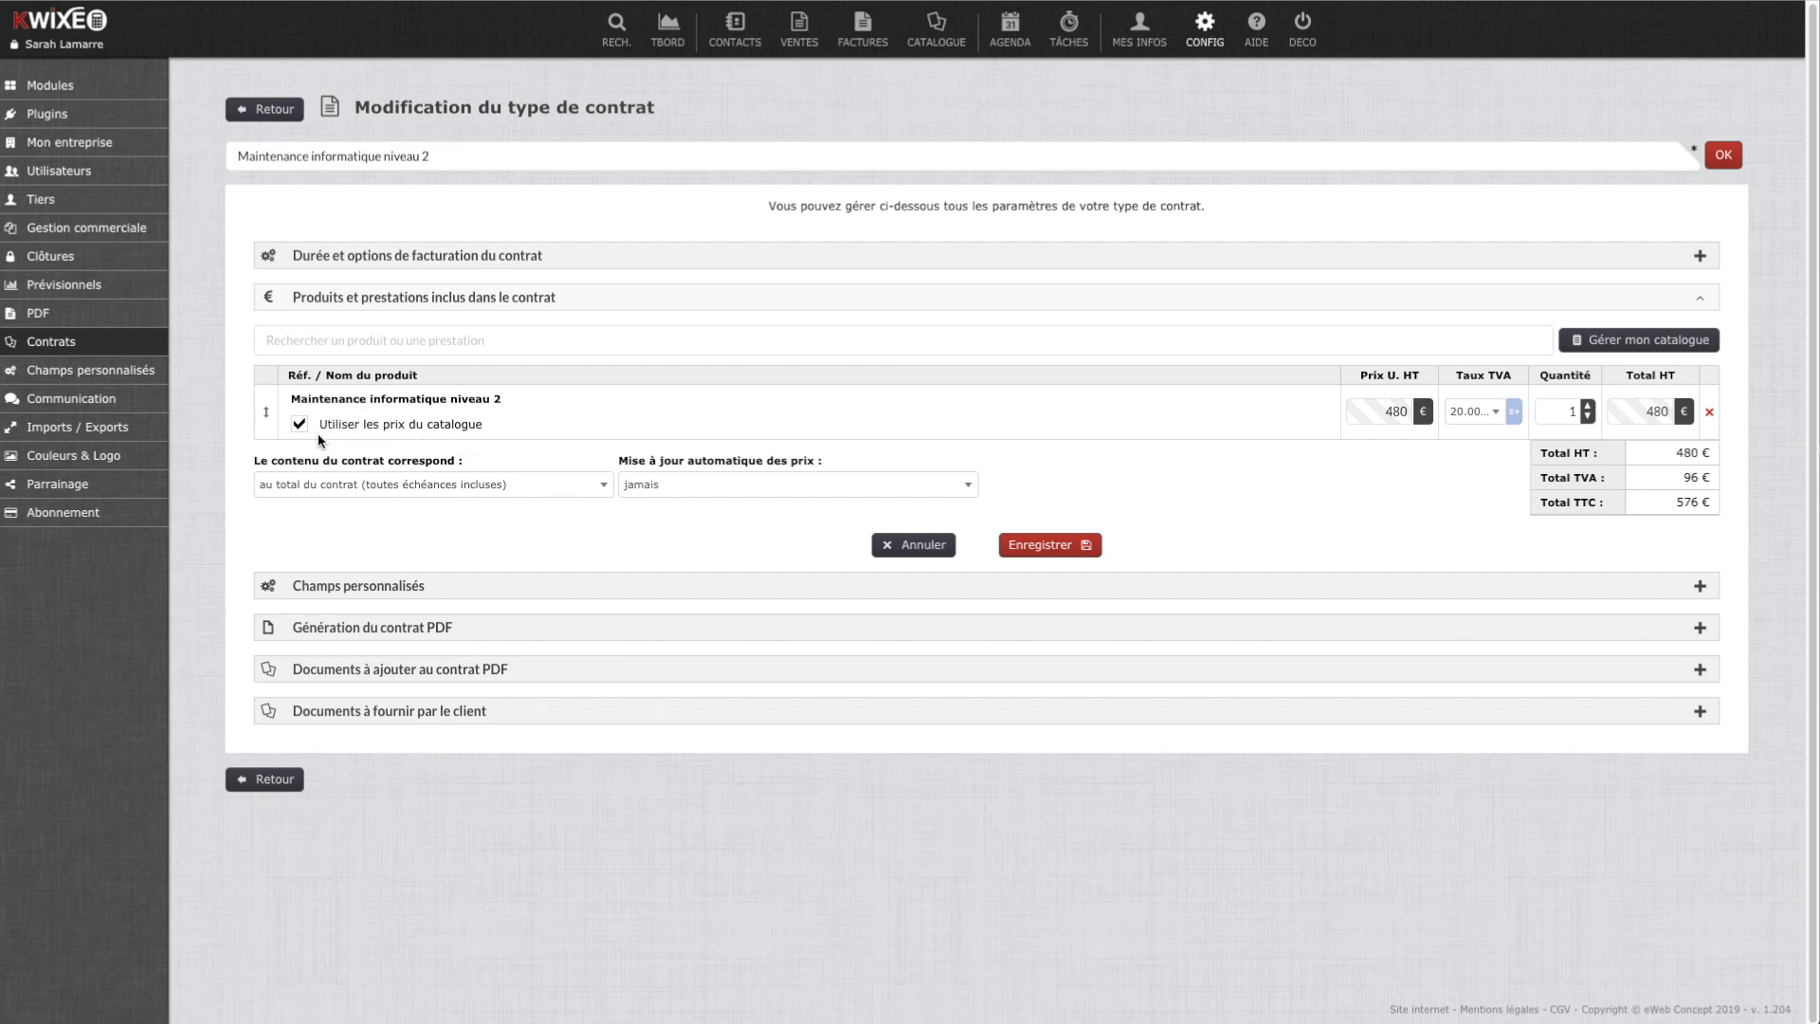
Step: Check the service's pricing, keep the contract content as au total du contrat, and set automatic price updates to jamais
{"action": "left_click_drag", "start_coordinate": [1378, 414], "coordinate": [1418, 417]}
{"action": "left_click", "coordinate": [386, 510]}
{"action": "left_click_drag", "start_coordinate": [1670, 458], "coordinate": [1714, 458]}
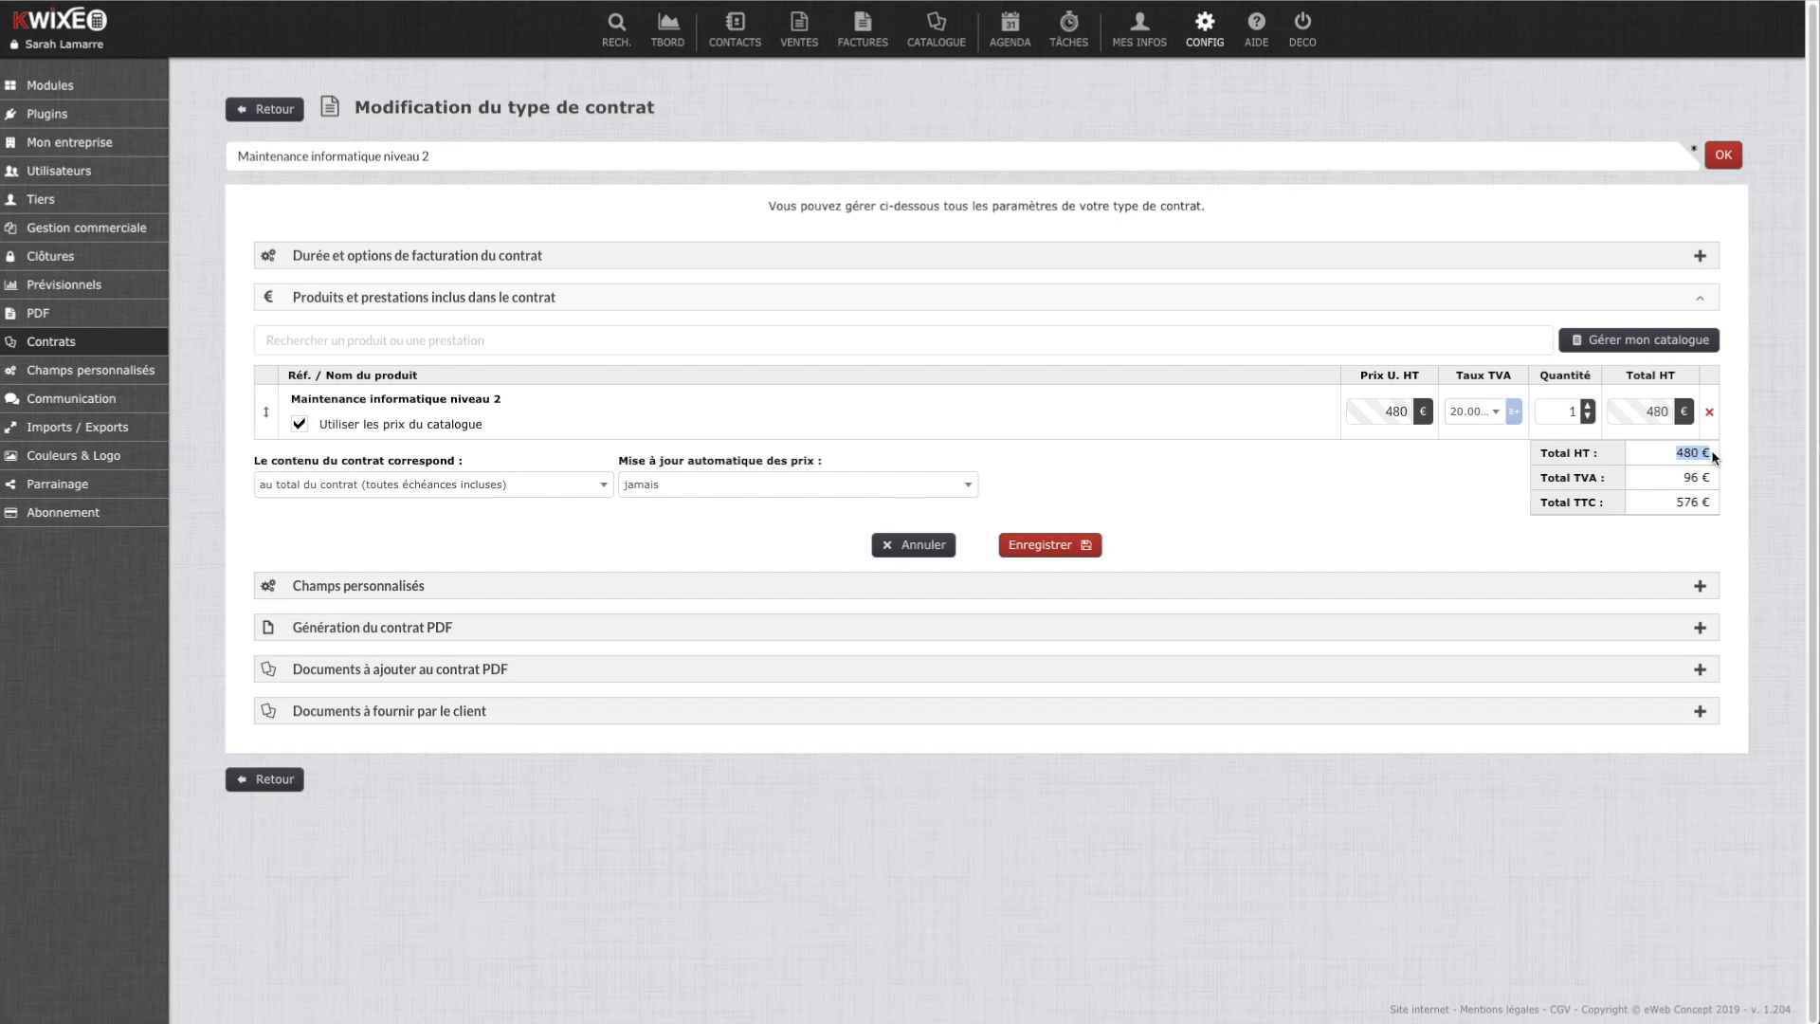
{"action": "left_click", "coordinate": [554, 502]}
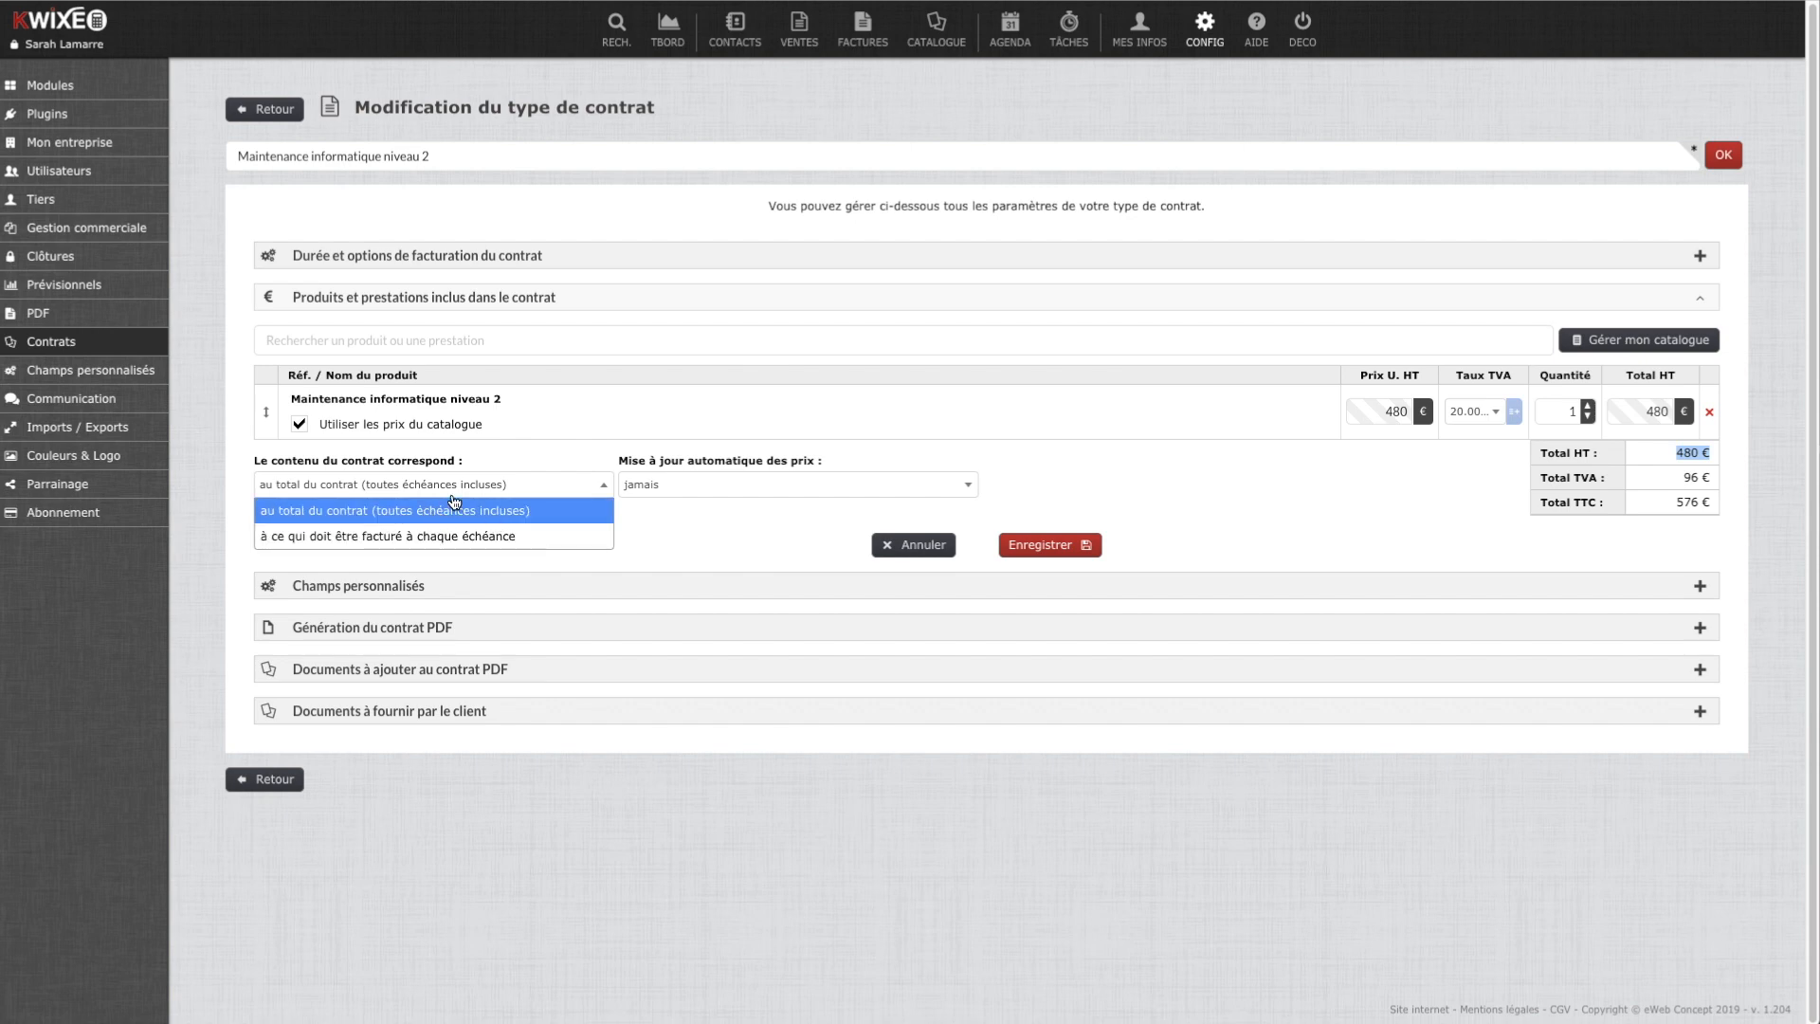
{"action": "left_click", "coordinate": [682, 530]}
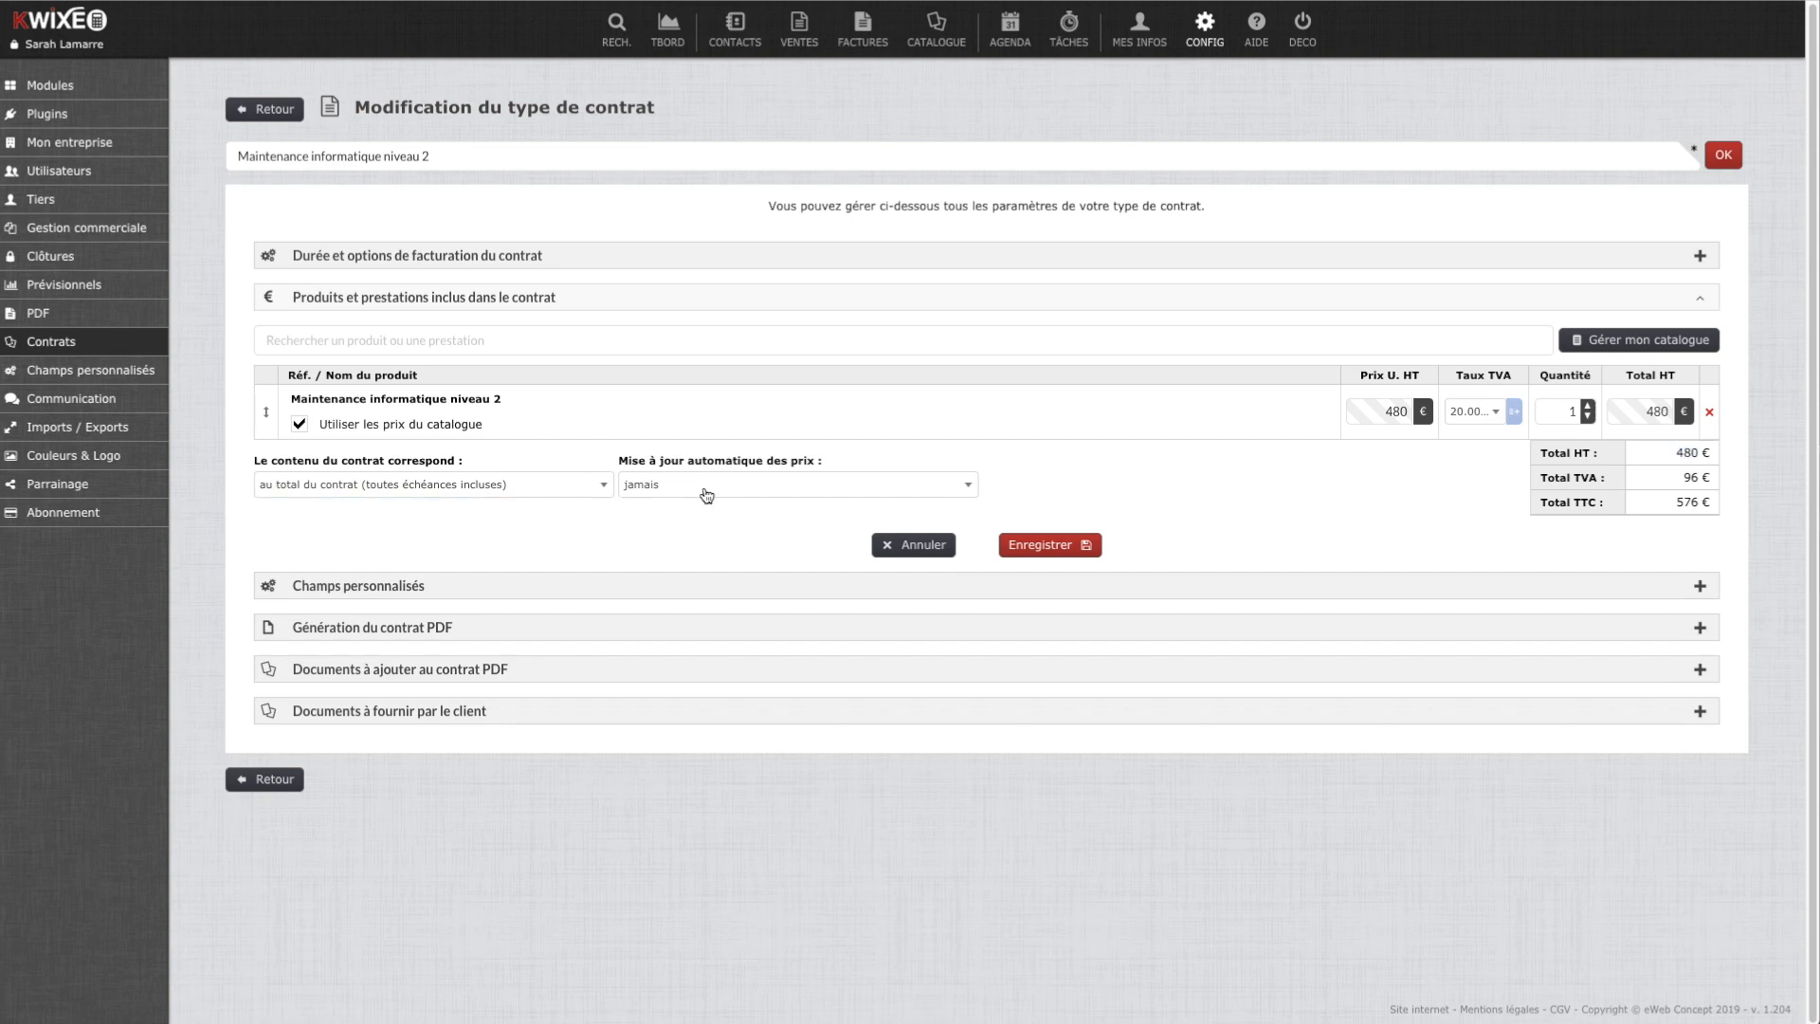
{"action": "left_click", "coordinate": [706, 485]}
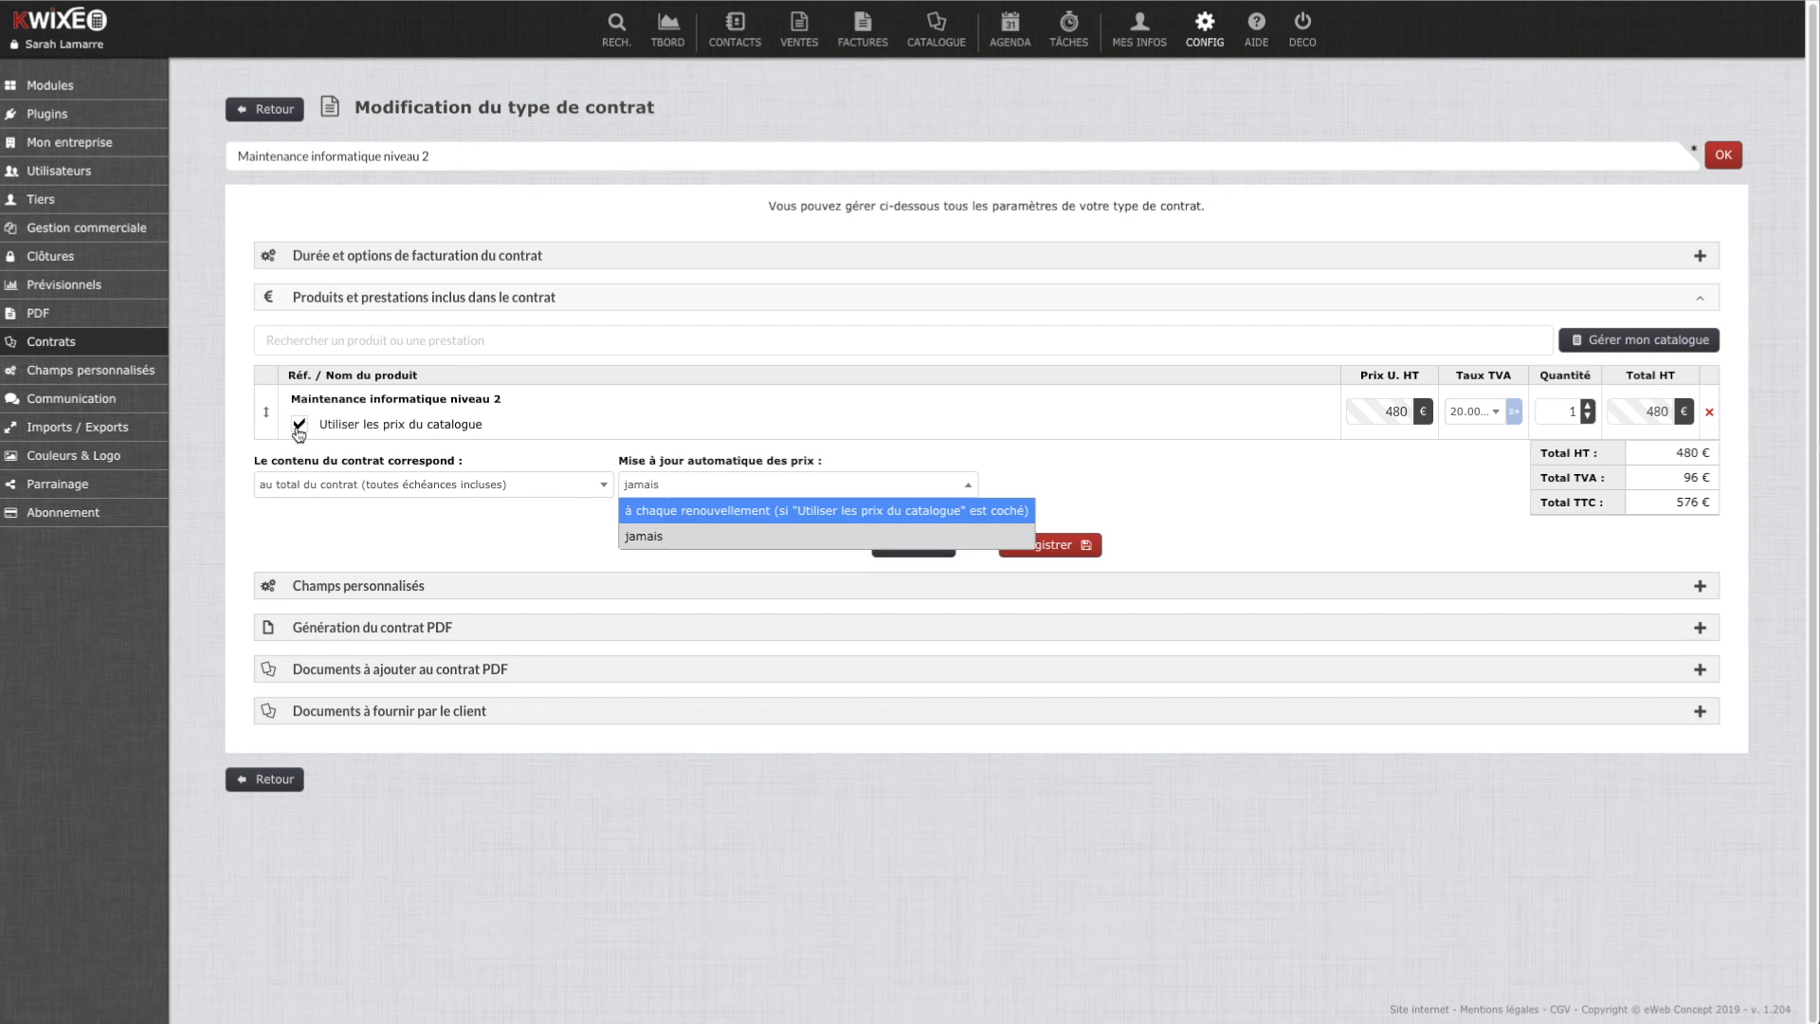
{"action": "left_click", "coordinate": [703, 535]}
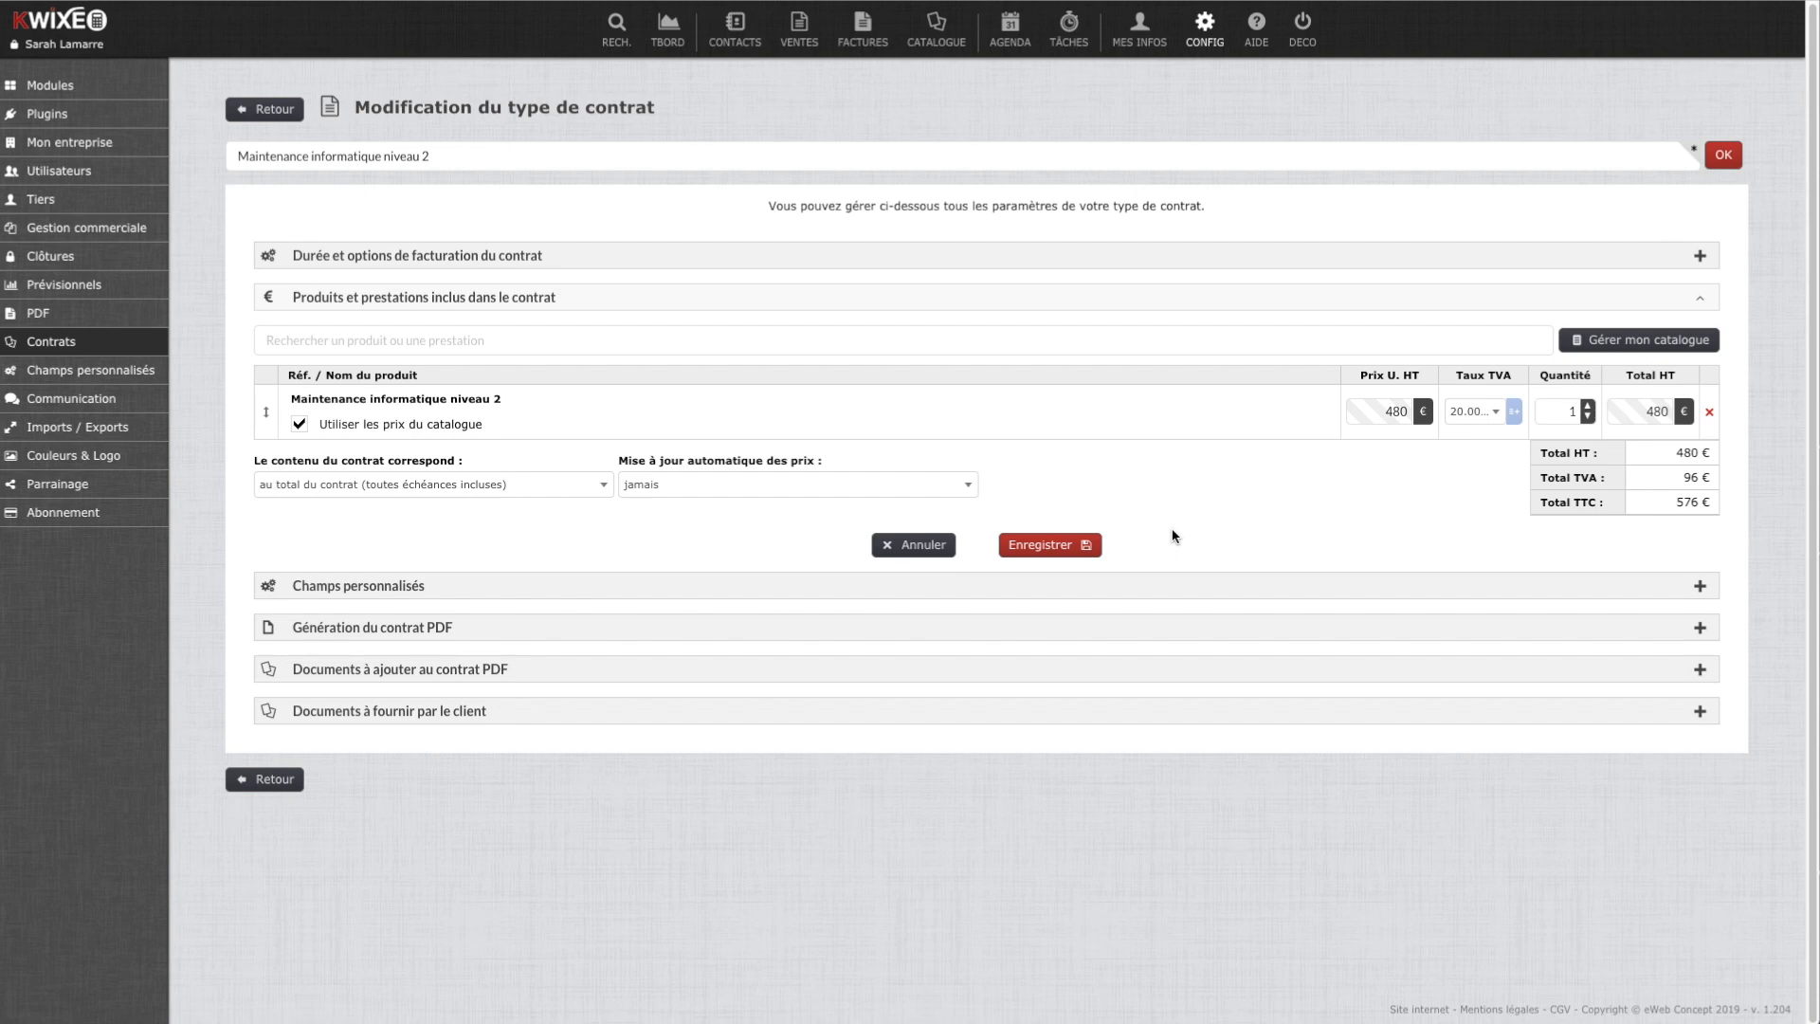
Step: Review the contract type's custom fields, PDF generation settings and documents attached to the PDF contract
{"action": "left_click", "coordinate": [452, 590]}
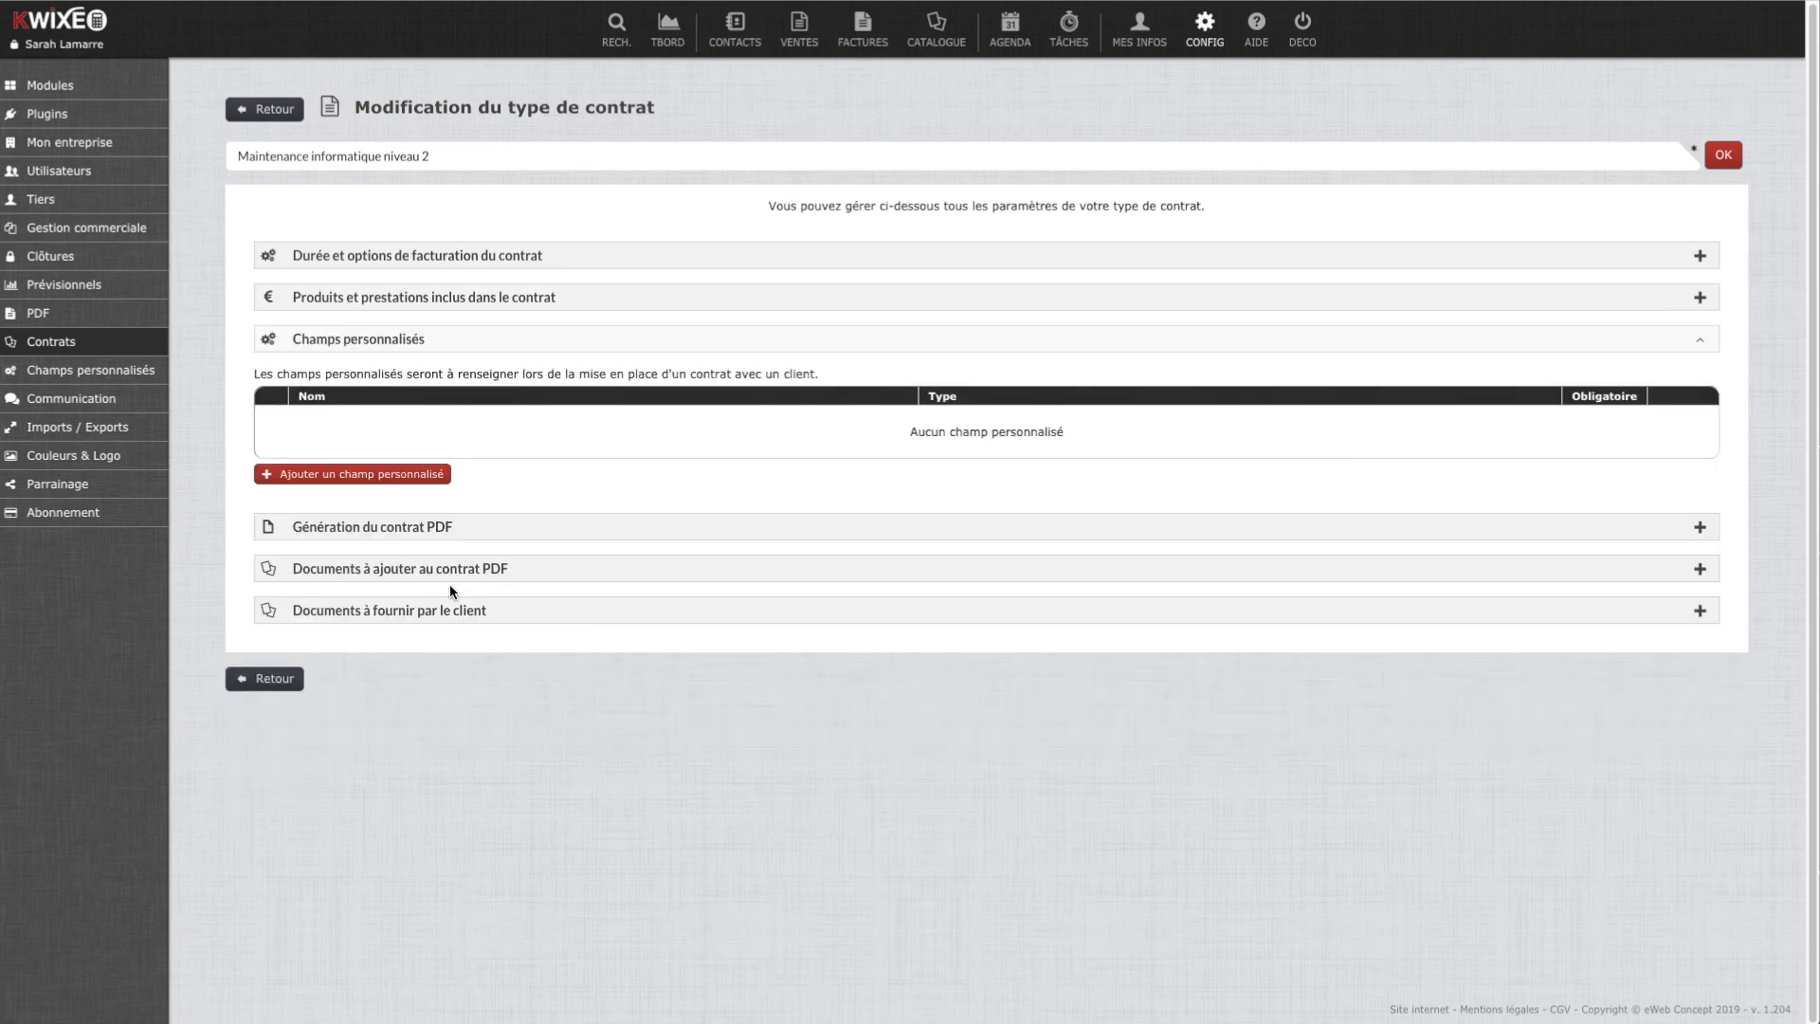
{"action": "left_click", "coordinate": [417, 527]}
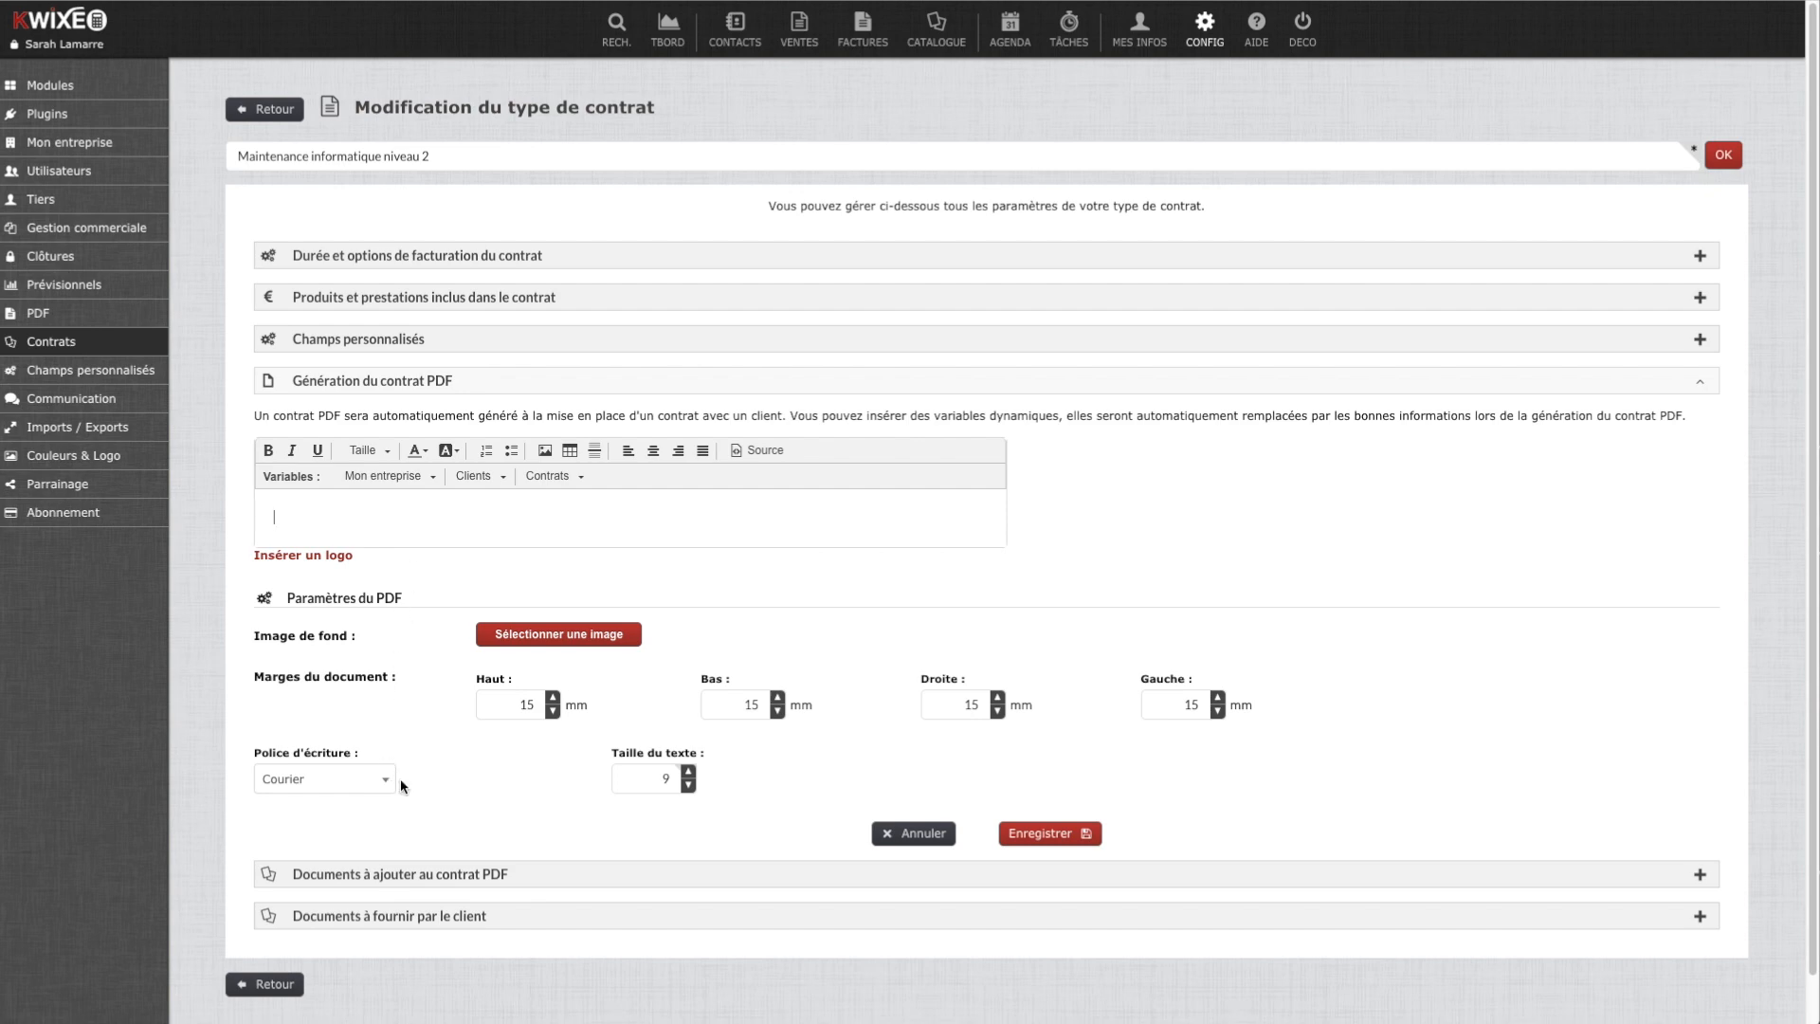
{"action": "left_click", "coordinate": [432, 881]}
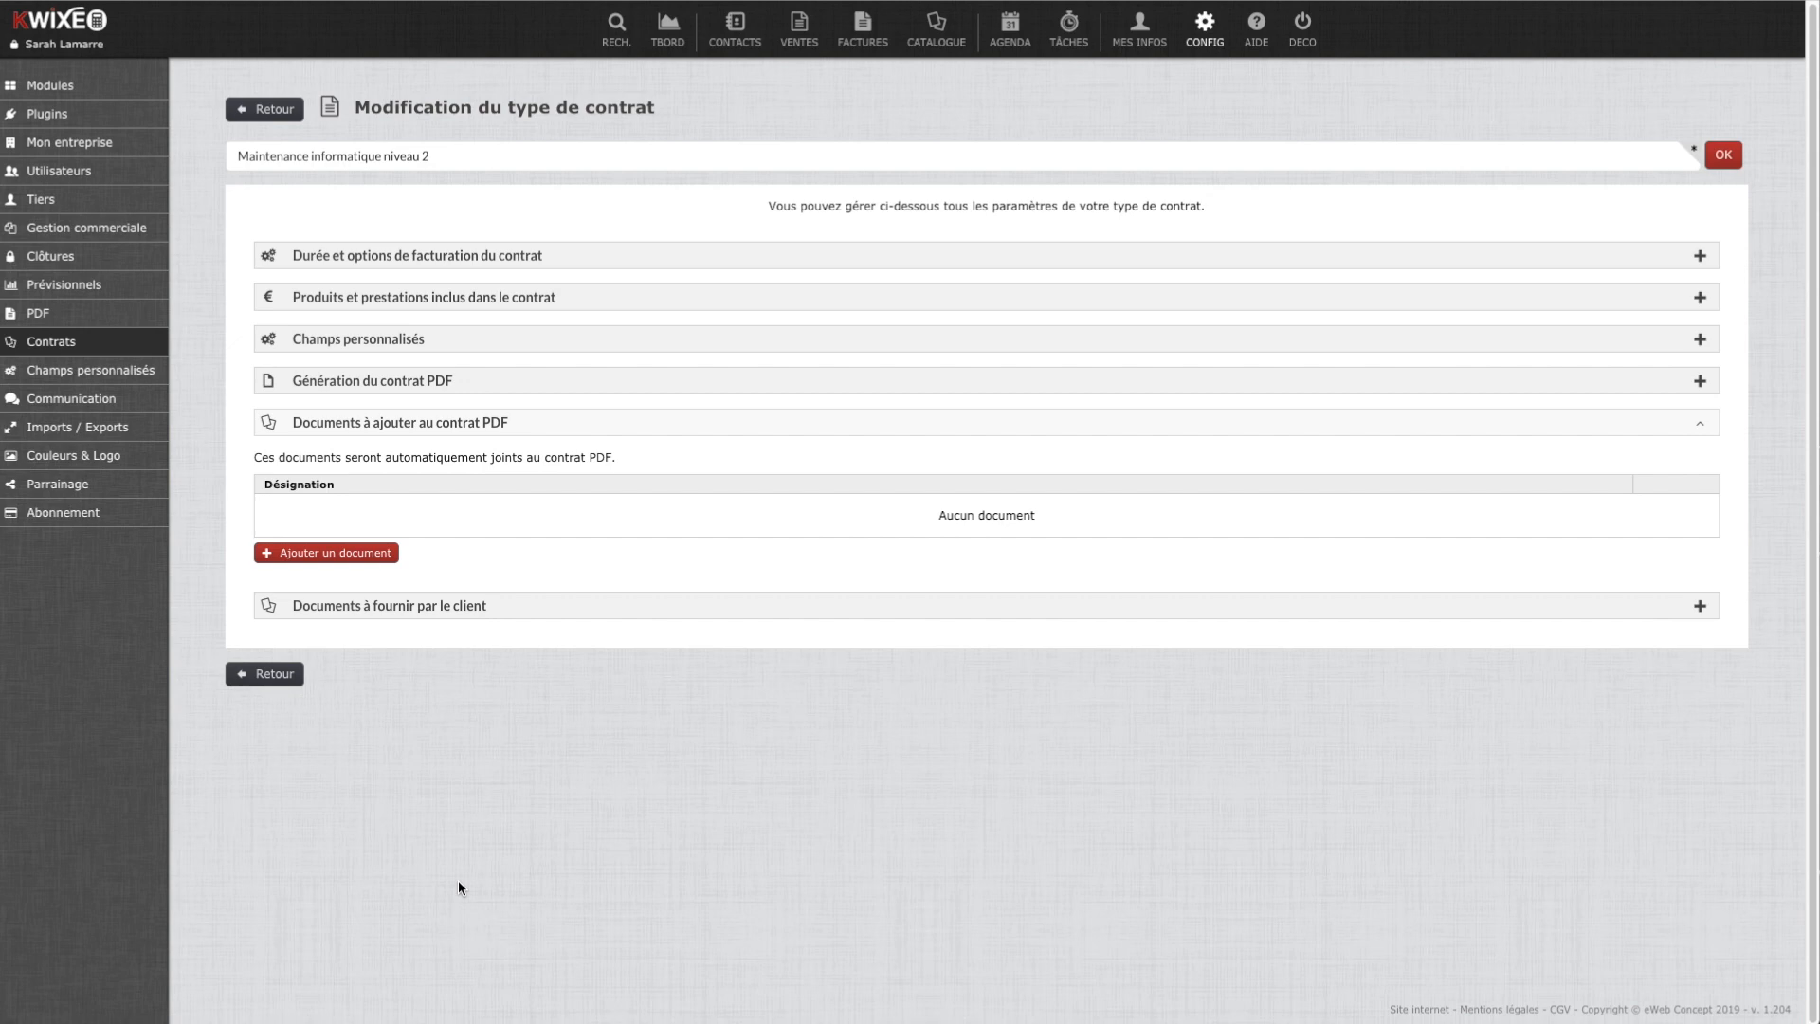
Step: Add "Contrat signé" and "Le mandat sepa" to the documents required from the client and save the list
{"action": "left_click", "coordinate": [468, 611]}
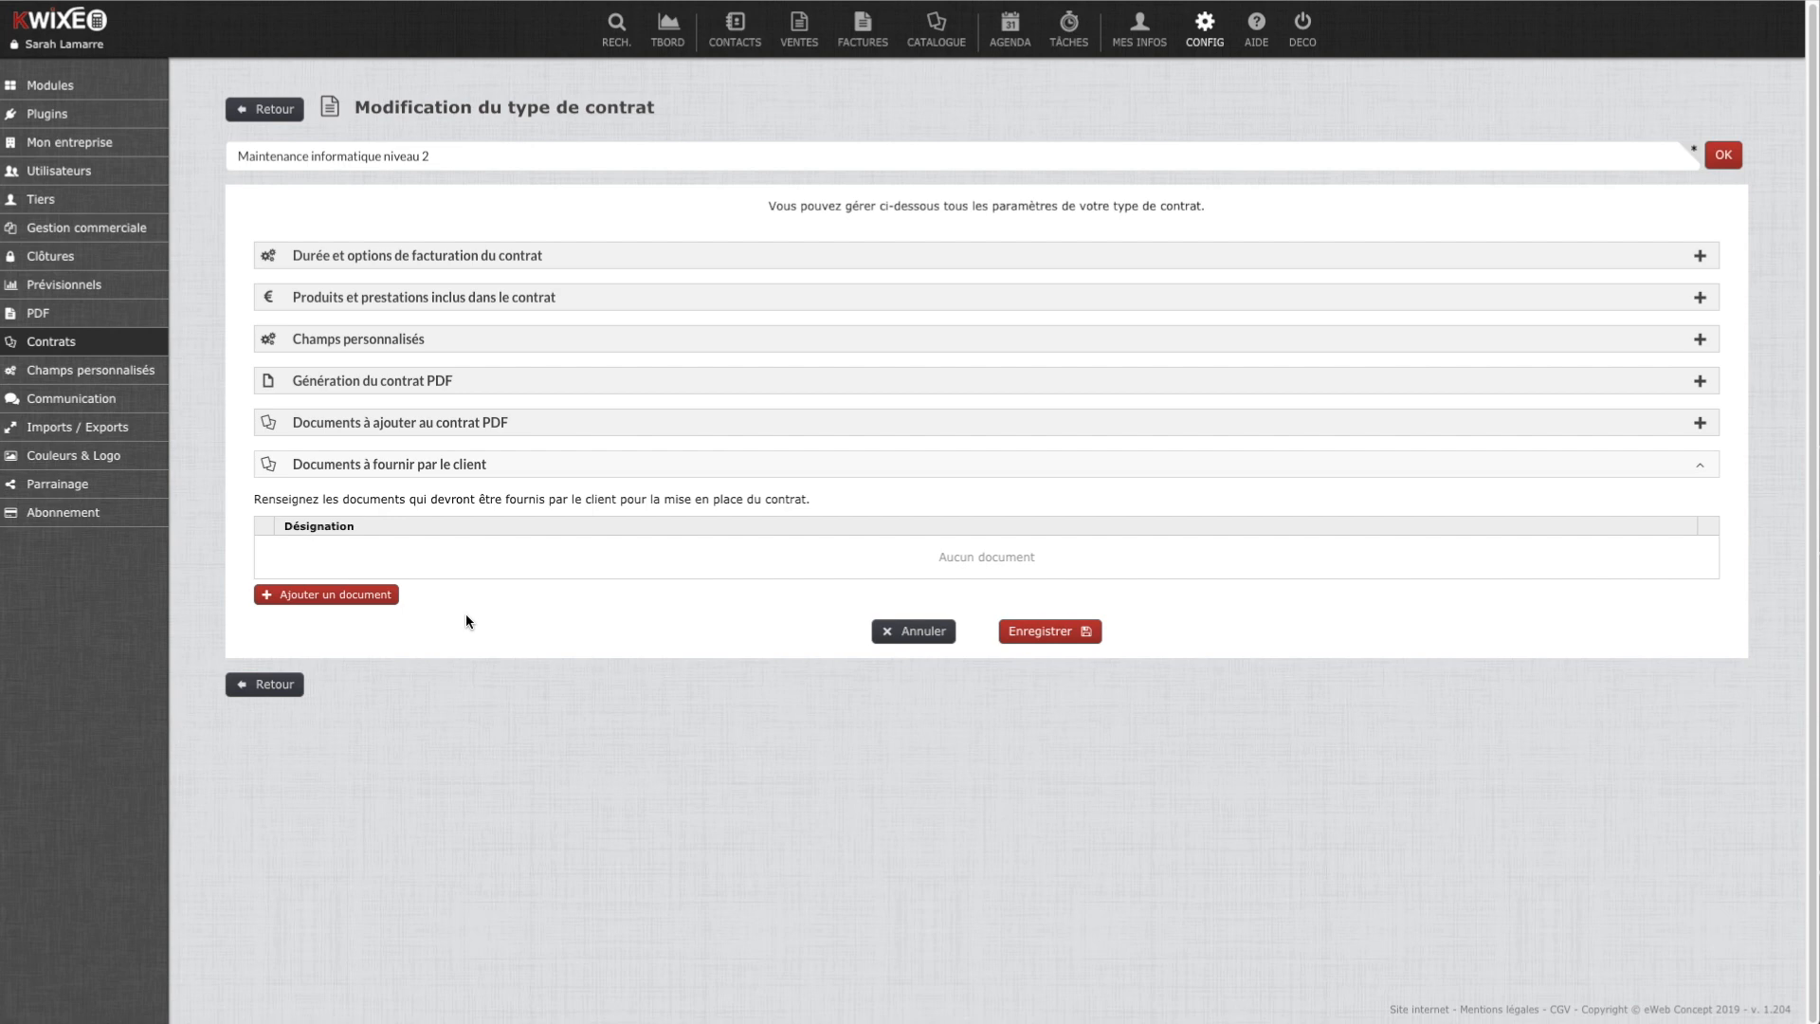
{"action": "left_click", "coordinate": [365, 595]}
{"action": "left_click", "coordinate": [360, 599]}
{"action": "left_click", "coordinate": [375, 561]}
{"action": "type", "text": "Contrat"}
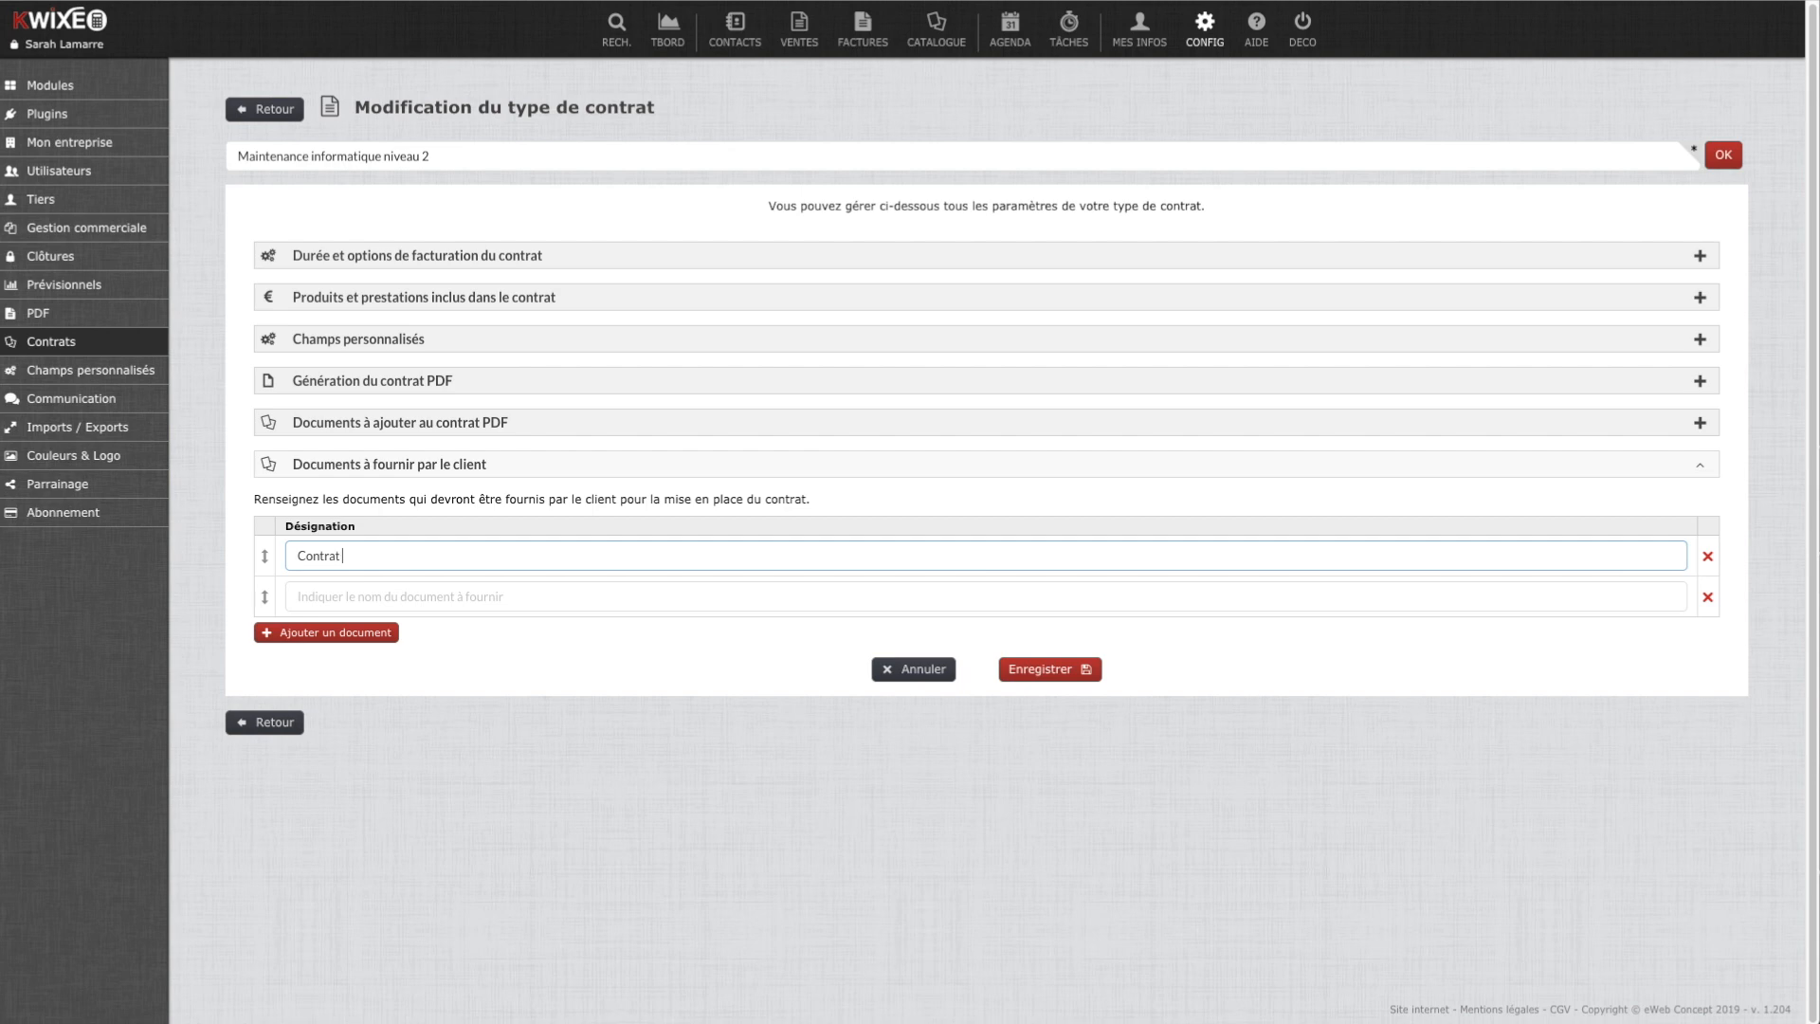
{"action": "type", "text": " signé"}
{"action": "key", "text": "Tab"}
{"action": "key", "text": "Tab"}
{"action": "type", "text": "Le mandat sepa"}
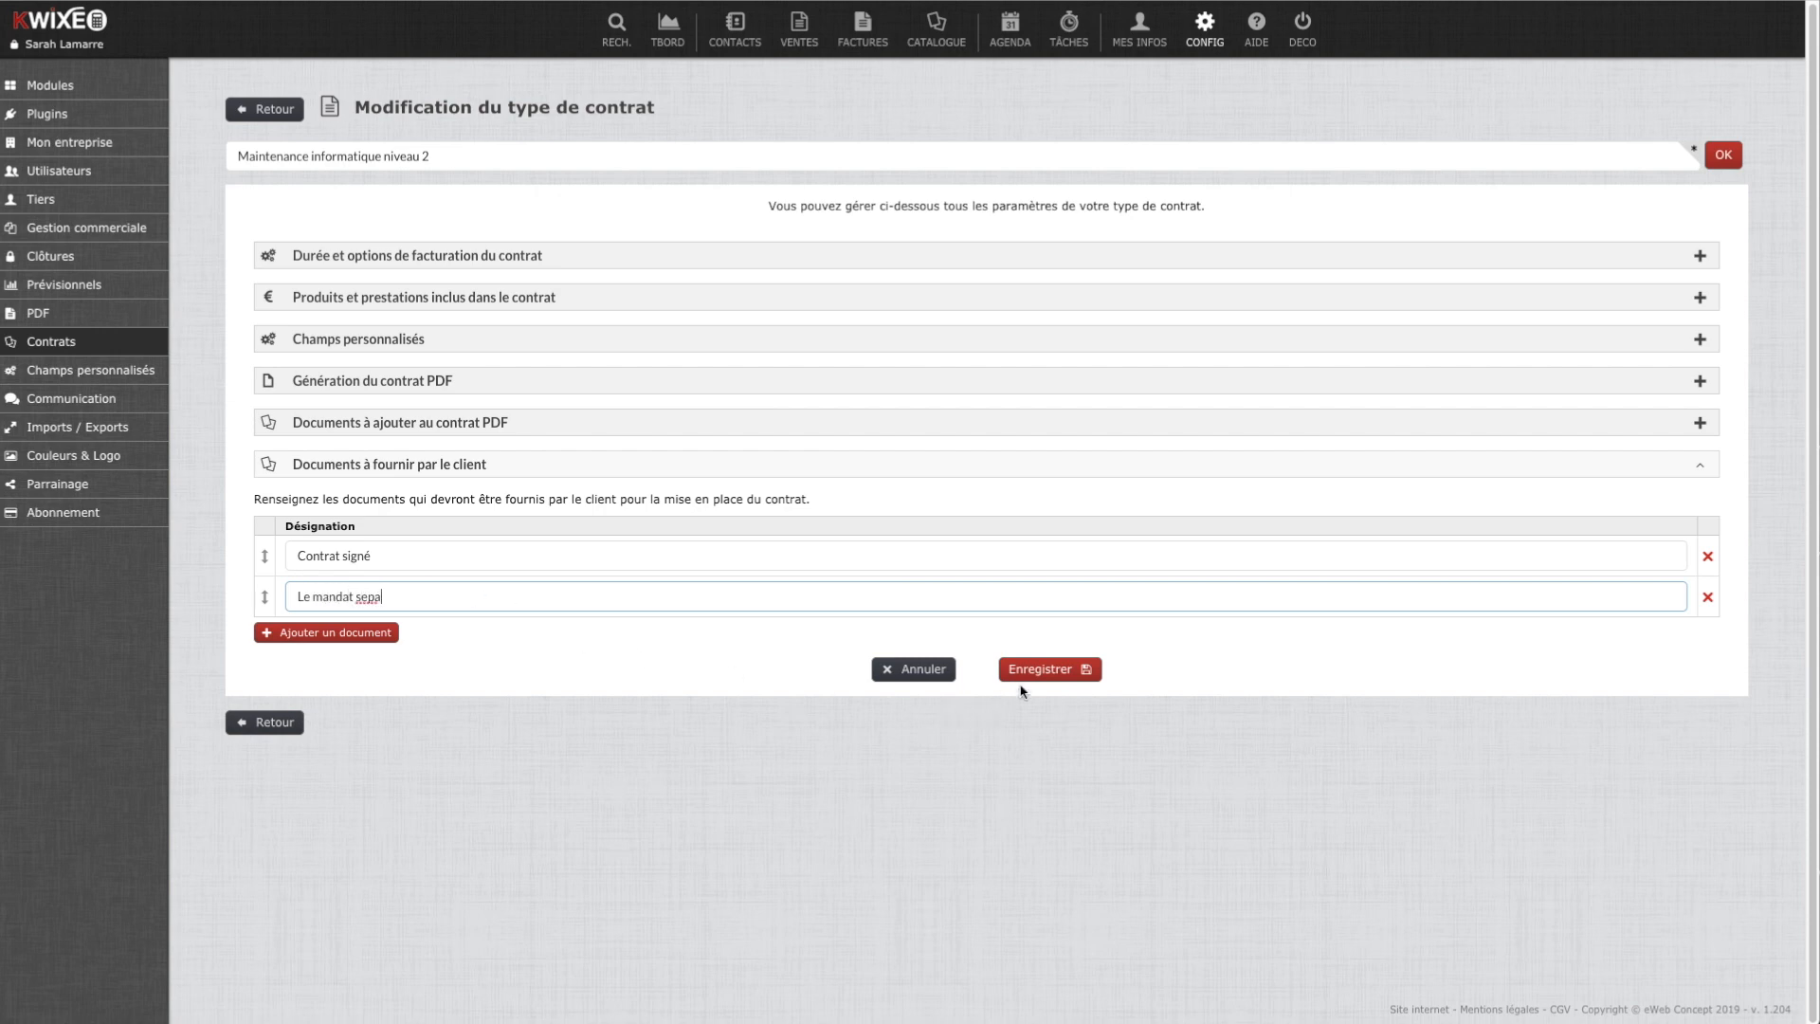
{"action": "left_click", "coordinate": [1054, 673]}
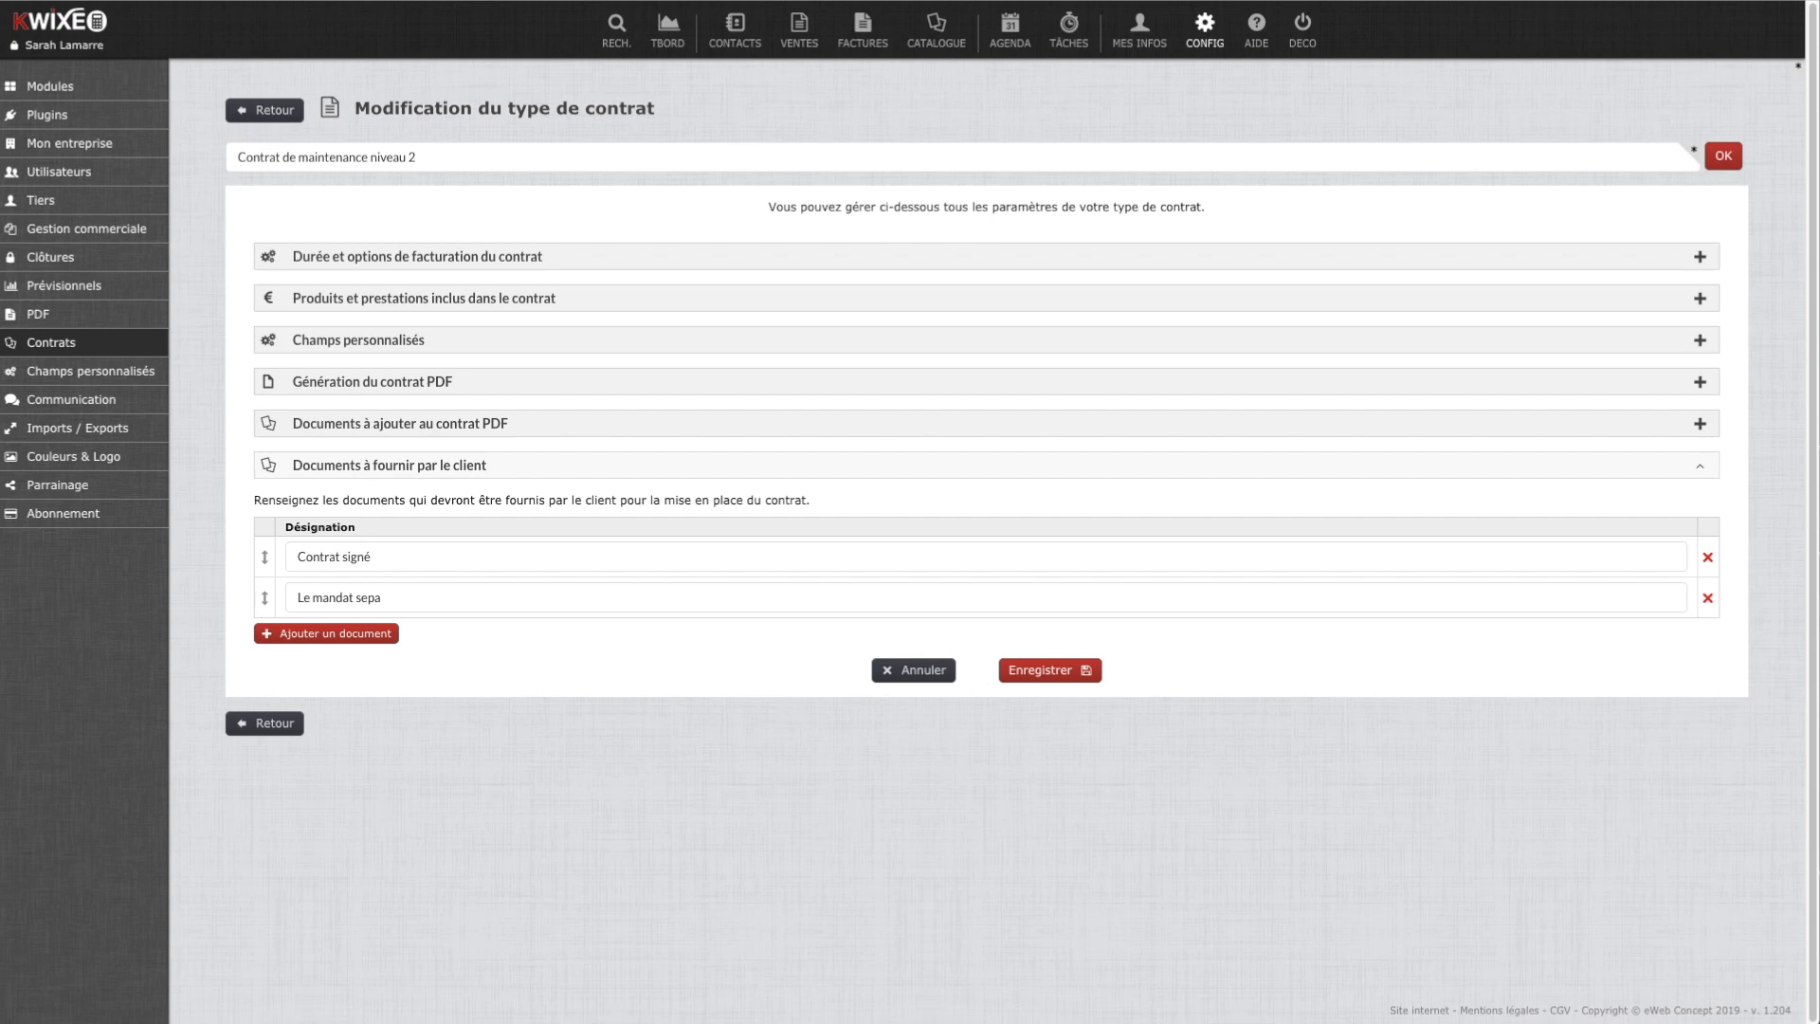
Step: Start a new client contract of type "Maintenance informatique niveau 2" from the sales contracts list
{"action": "mouse_move", "coordinate": [804, 42]}
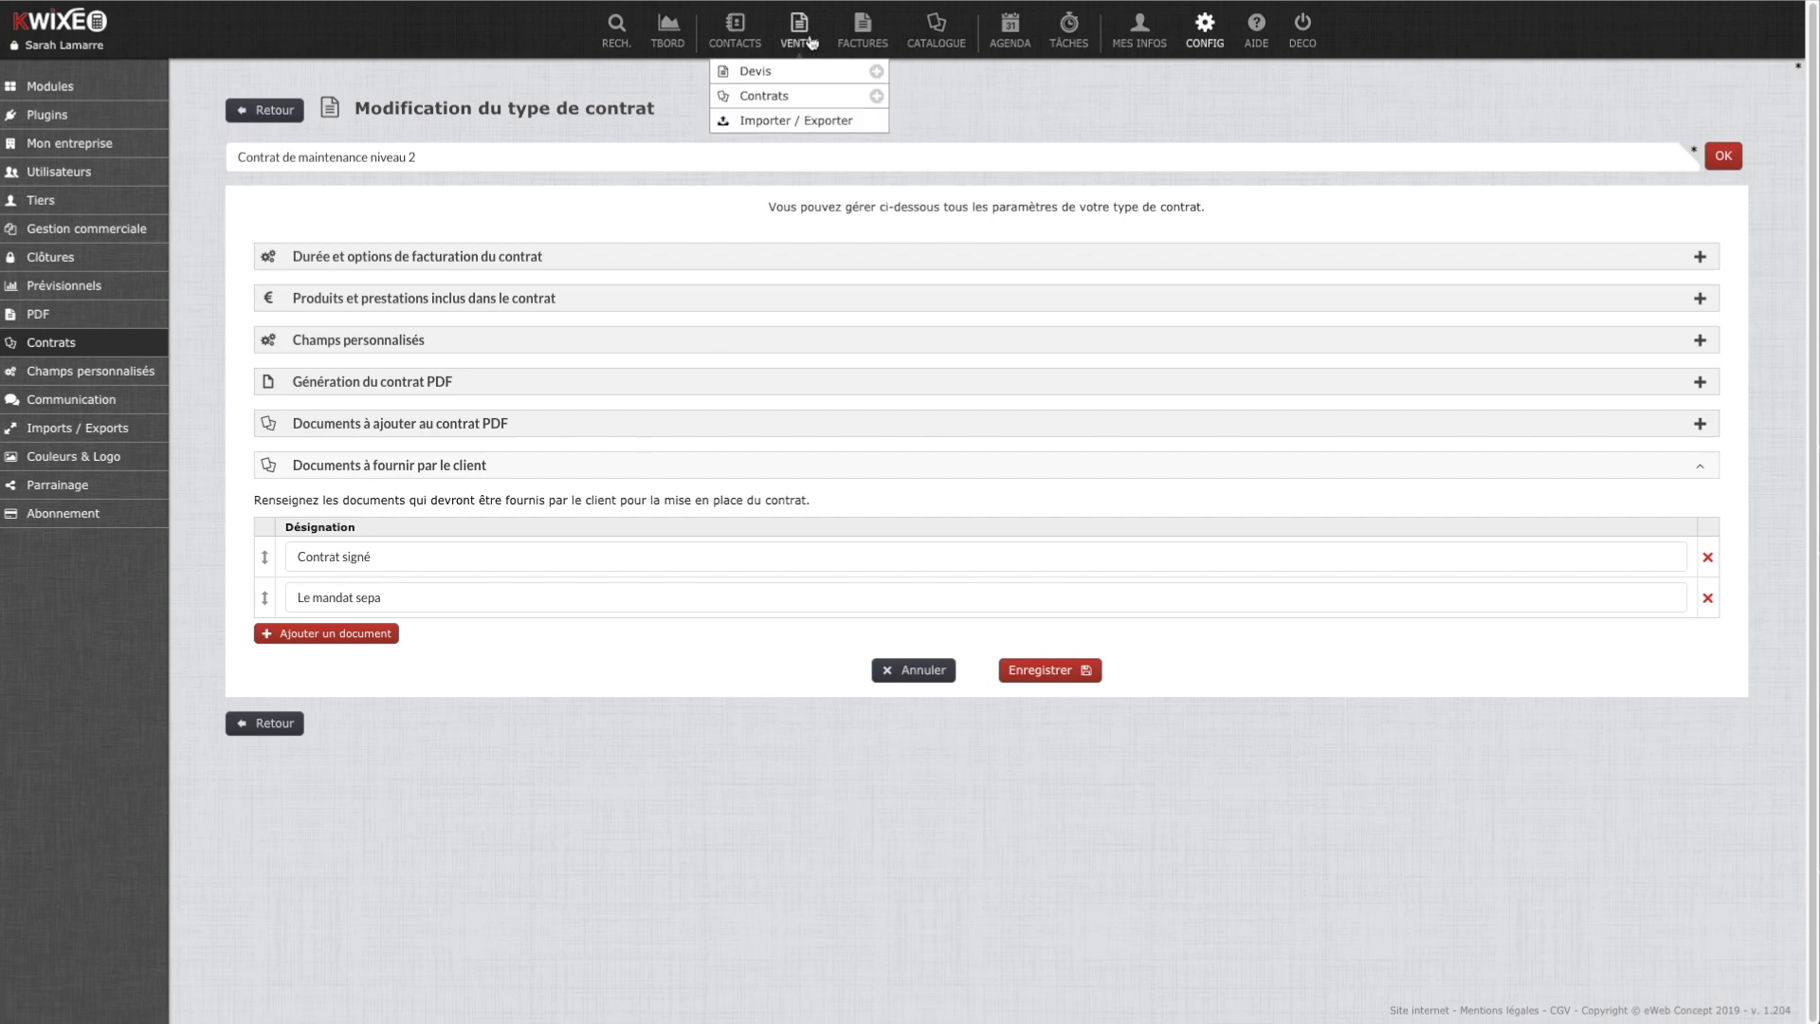
{"action": "left_click", "coordinate": [783, 97]}
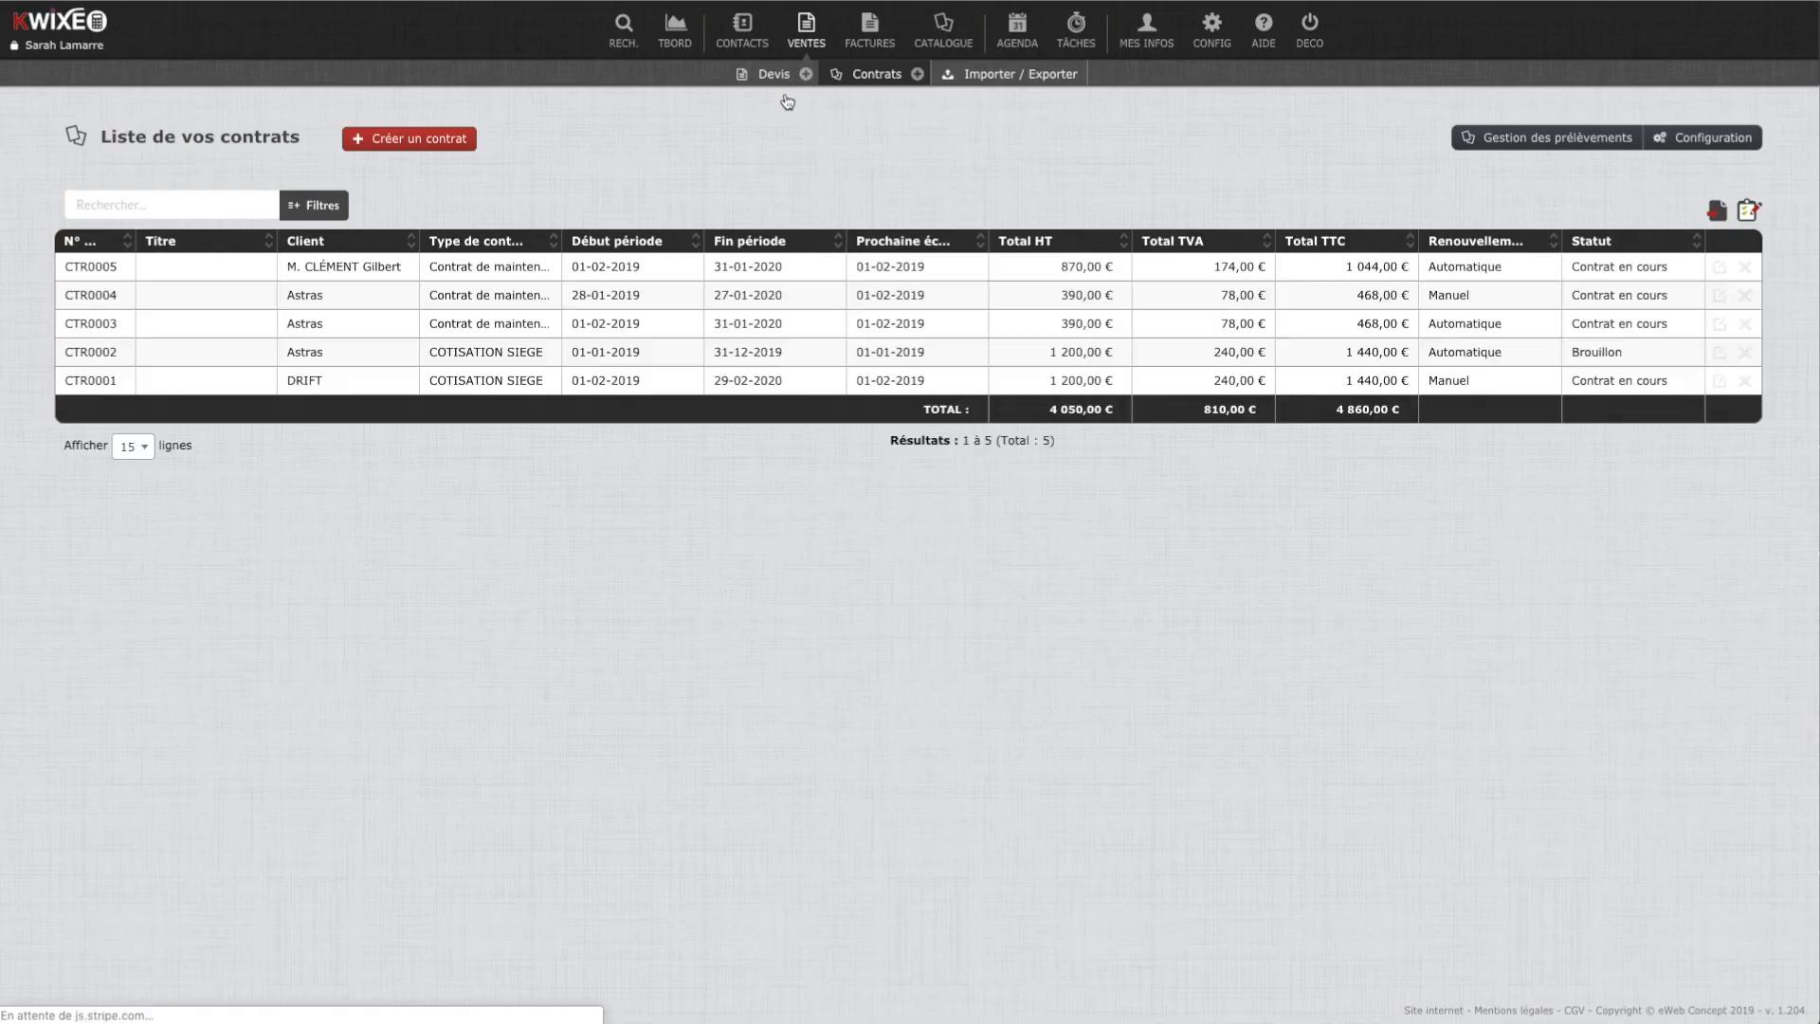
{"action": "left_click", "coordinate": [444, 145]}
{"action": "left_click", "coordinate": [889, 121]}
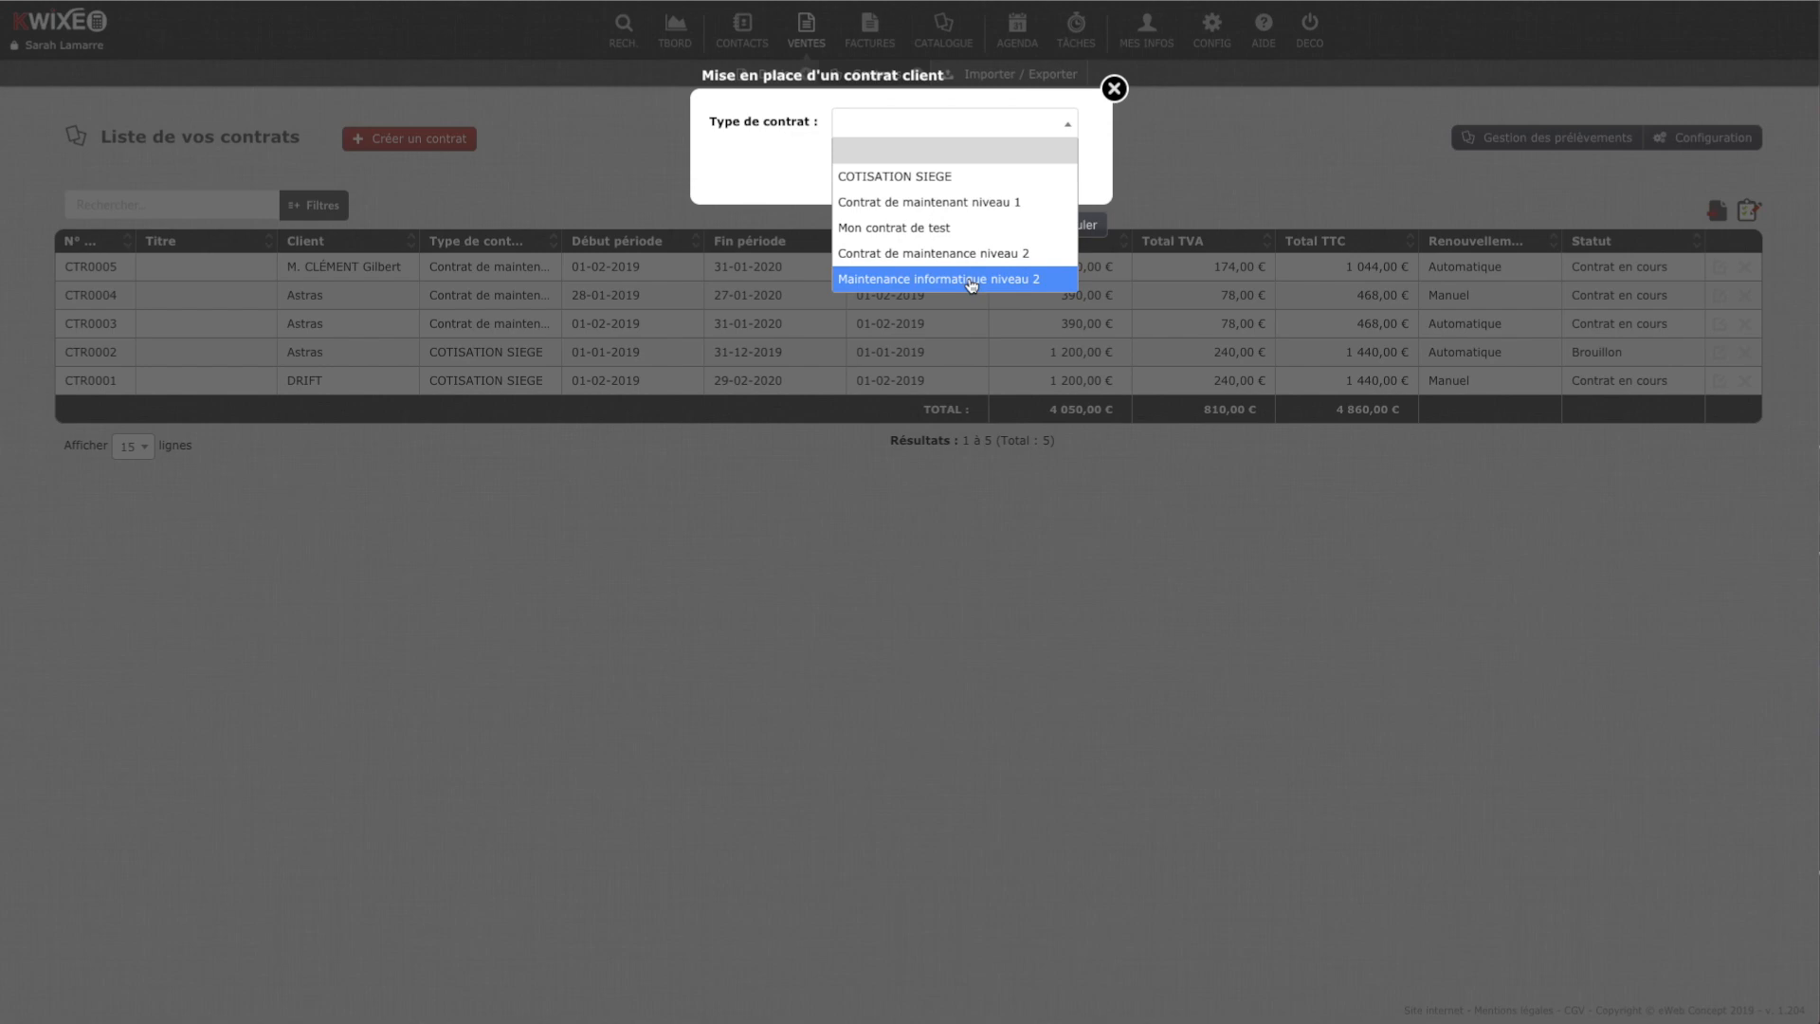
{"action": "left_click", "coordinate": [918, 284]}
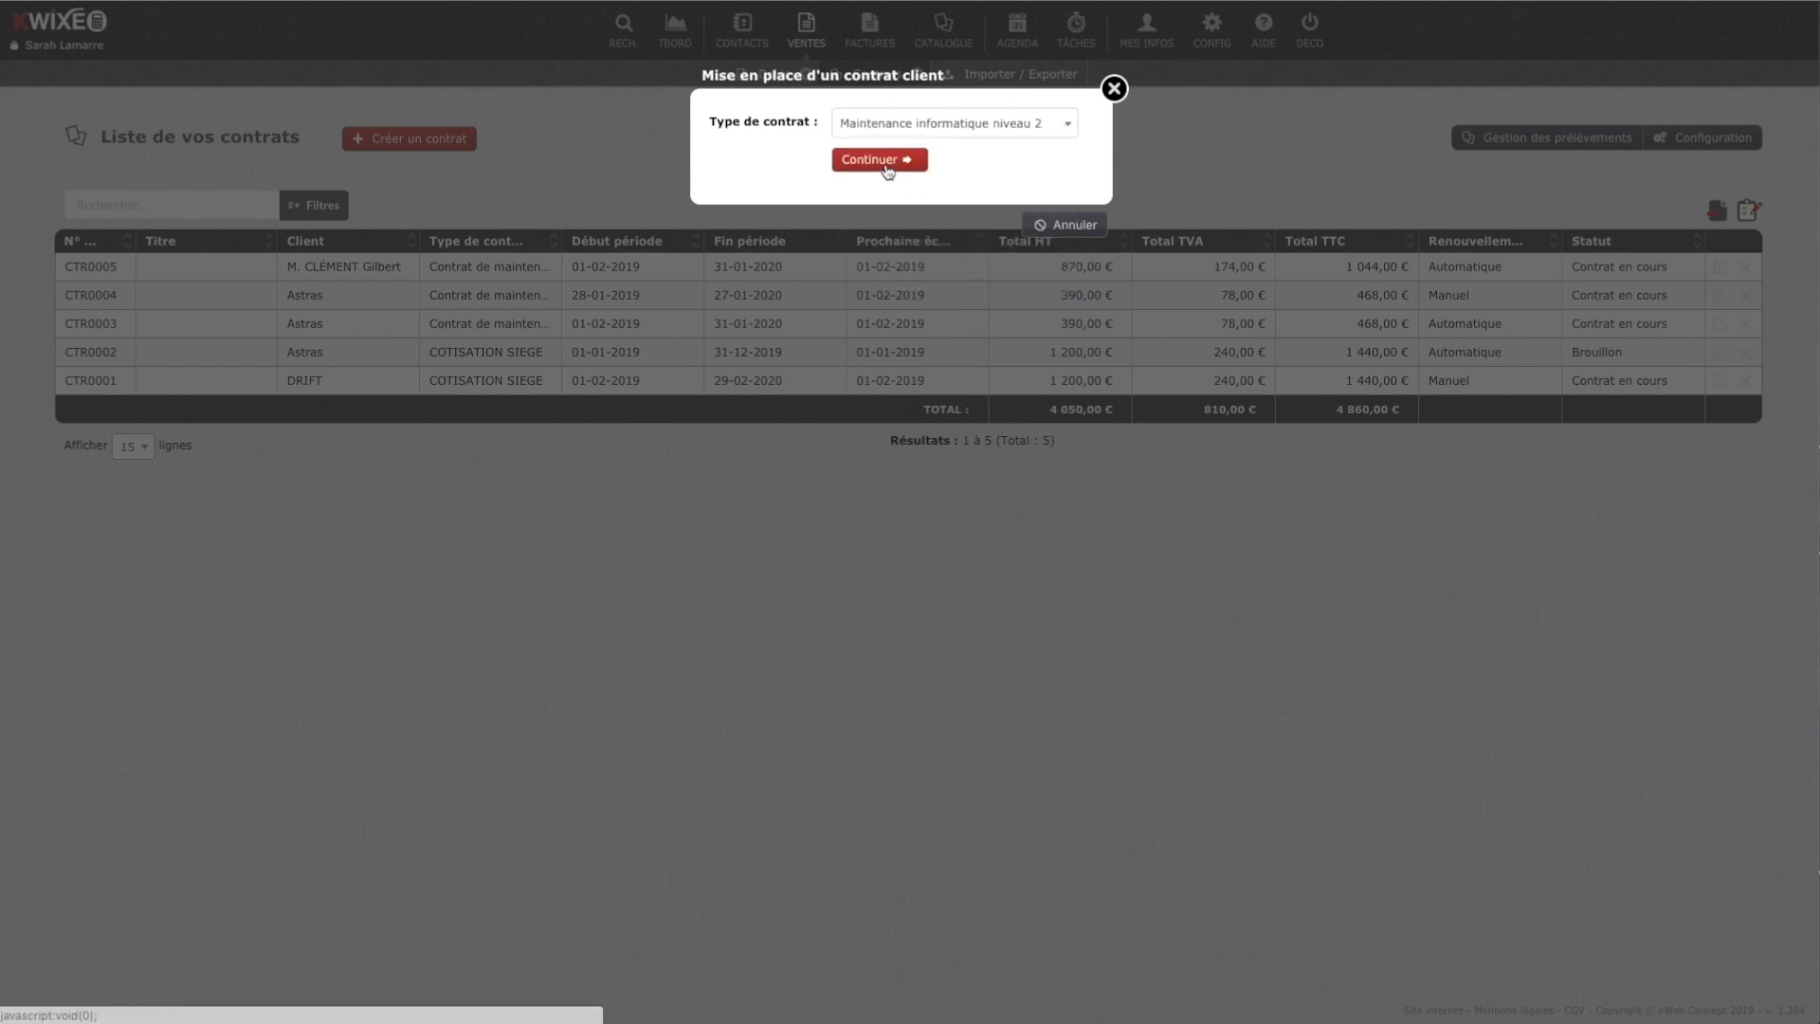
{"action": "left_click", "coordinate": [880, 160]}
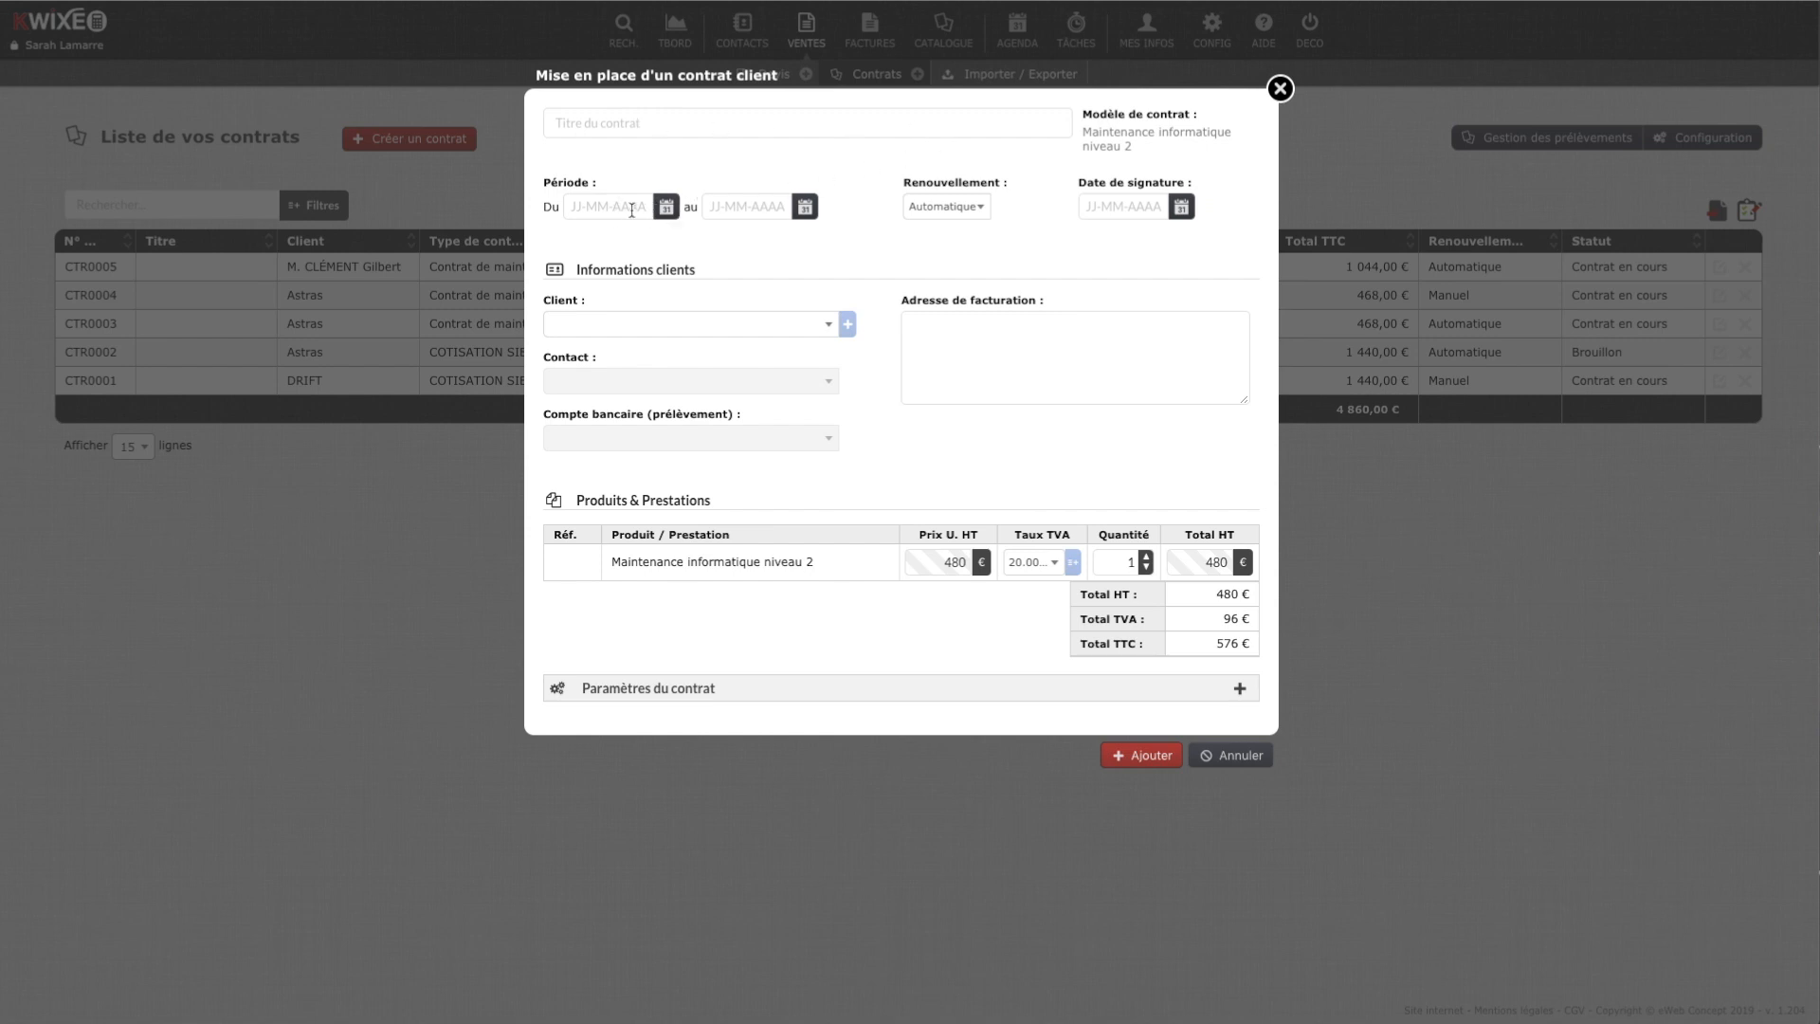
Step: Set the start date of the contract period to 01-02-2019
{"action": "left_click", "coordinate": [666, 210]}
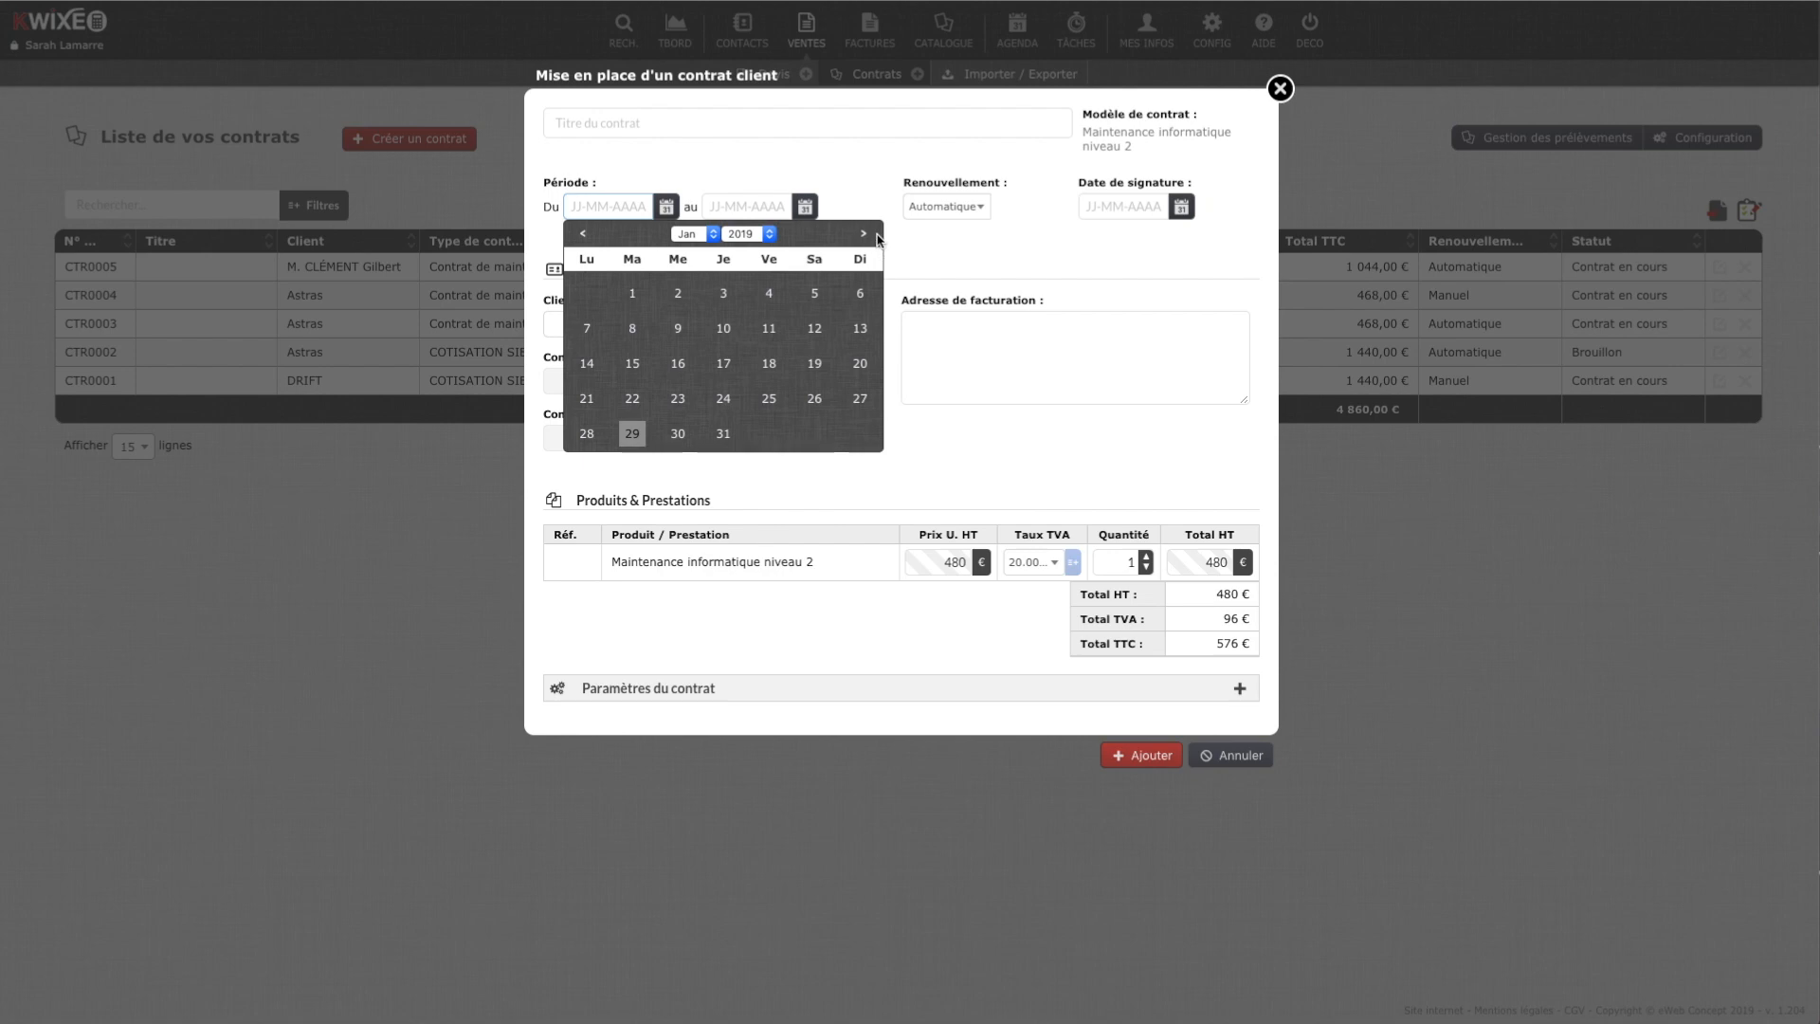
{"action": "left_click", "coordinate": [863, 233]}
{"action": "left_click", "coordinate": [771, 295]}
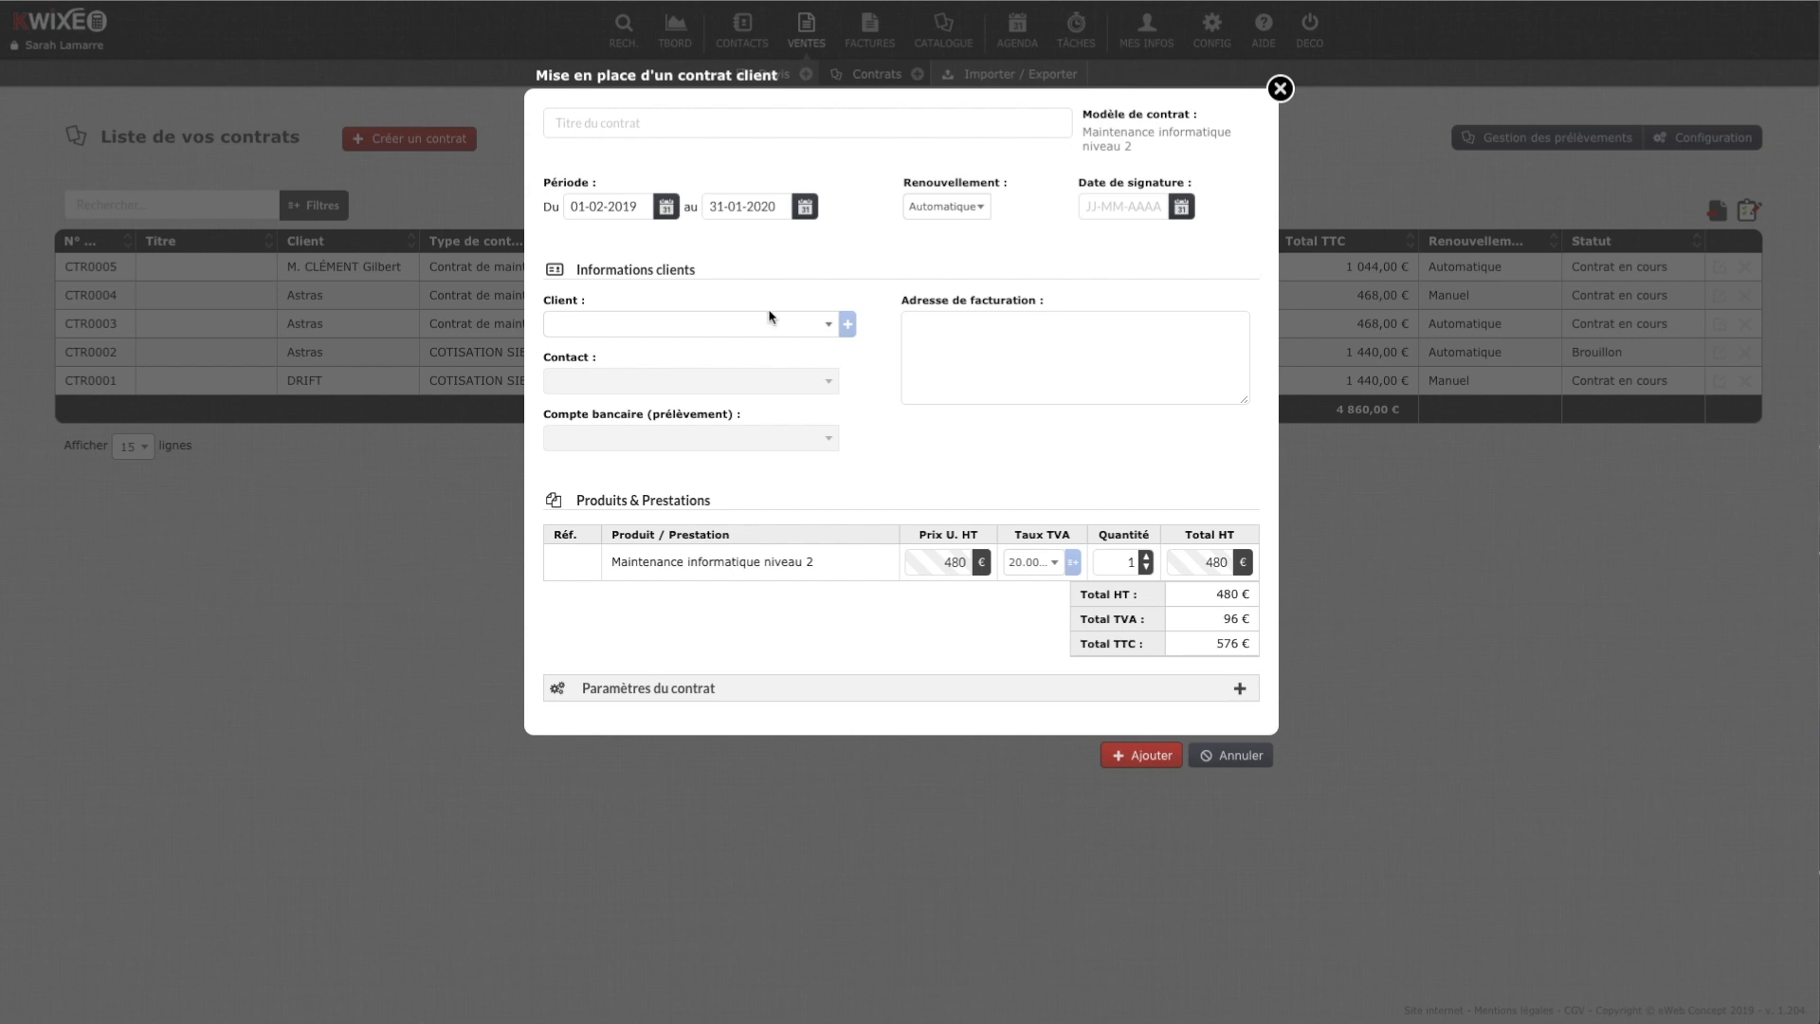
Step: Assign the contract to the client Astras and select the client's contact person
{"action": "left_click", "coordinate": [621, 327]}
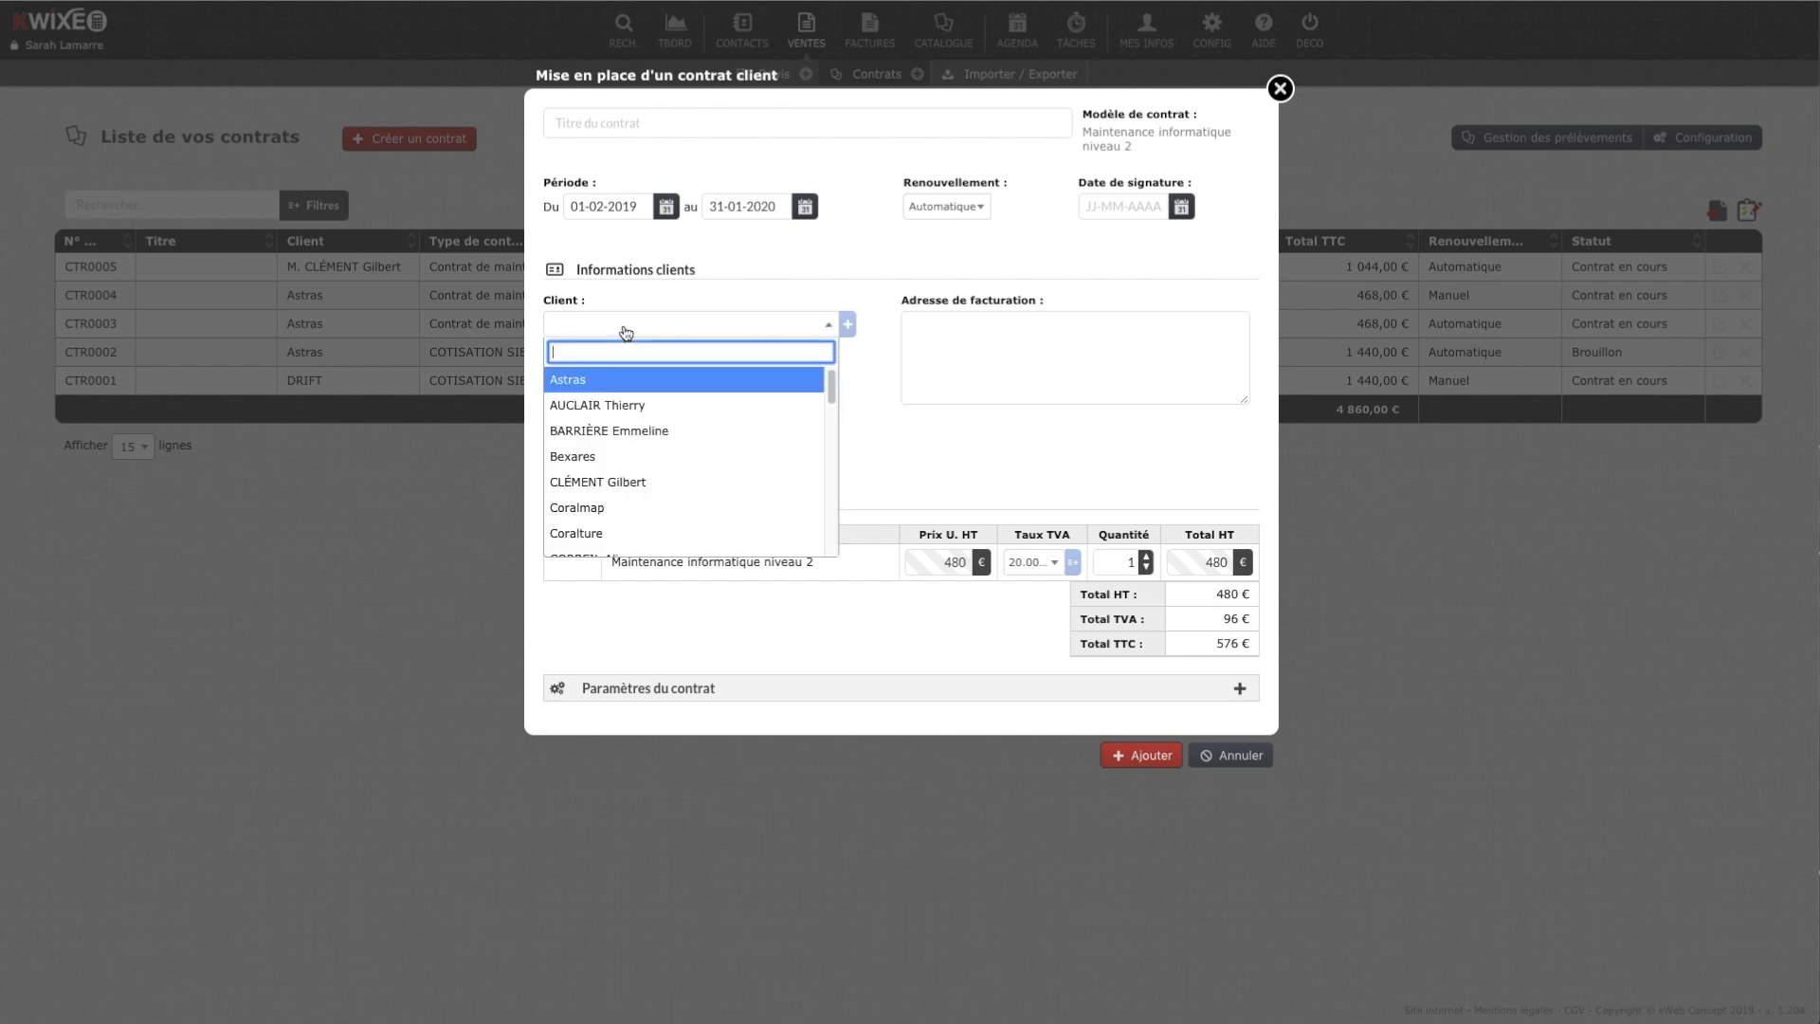
{"action": "left_click", "coordinate": [599, 381]}
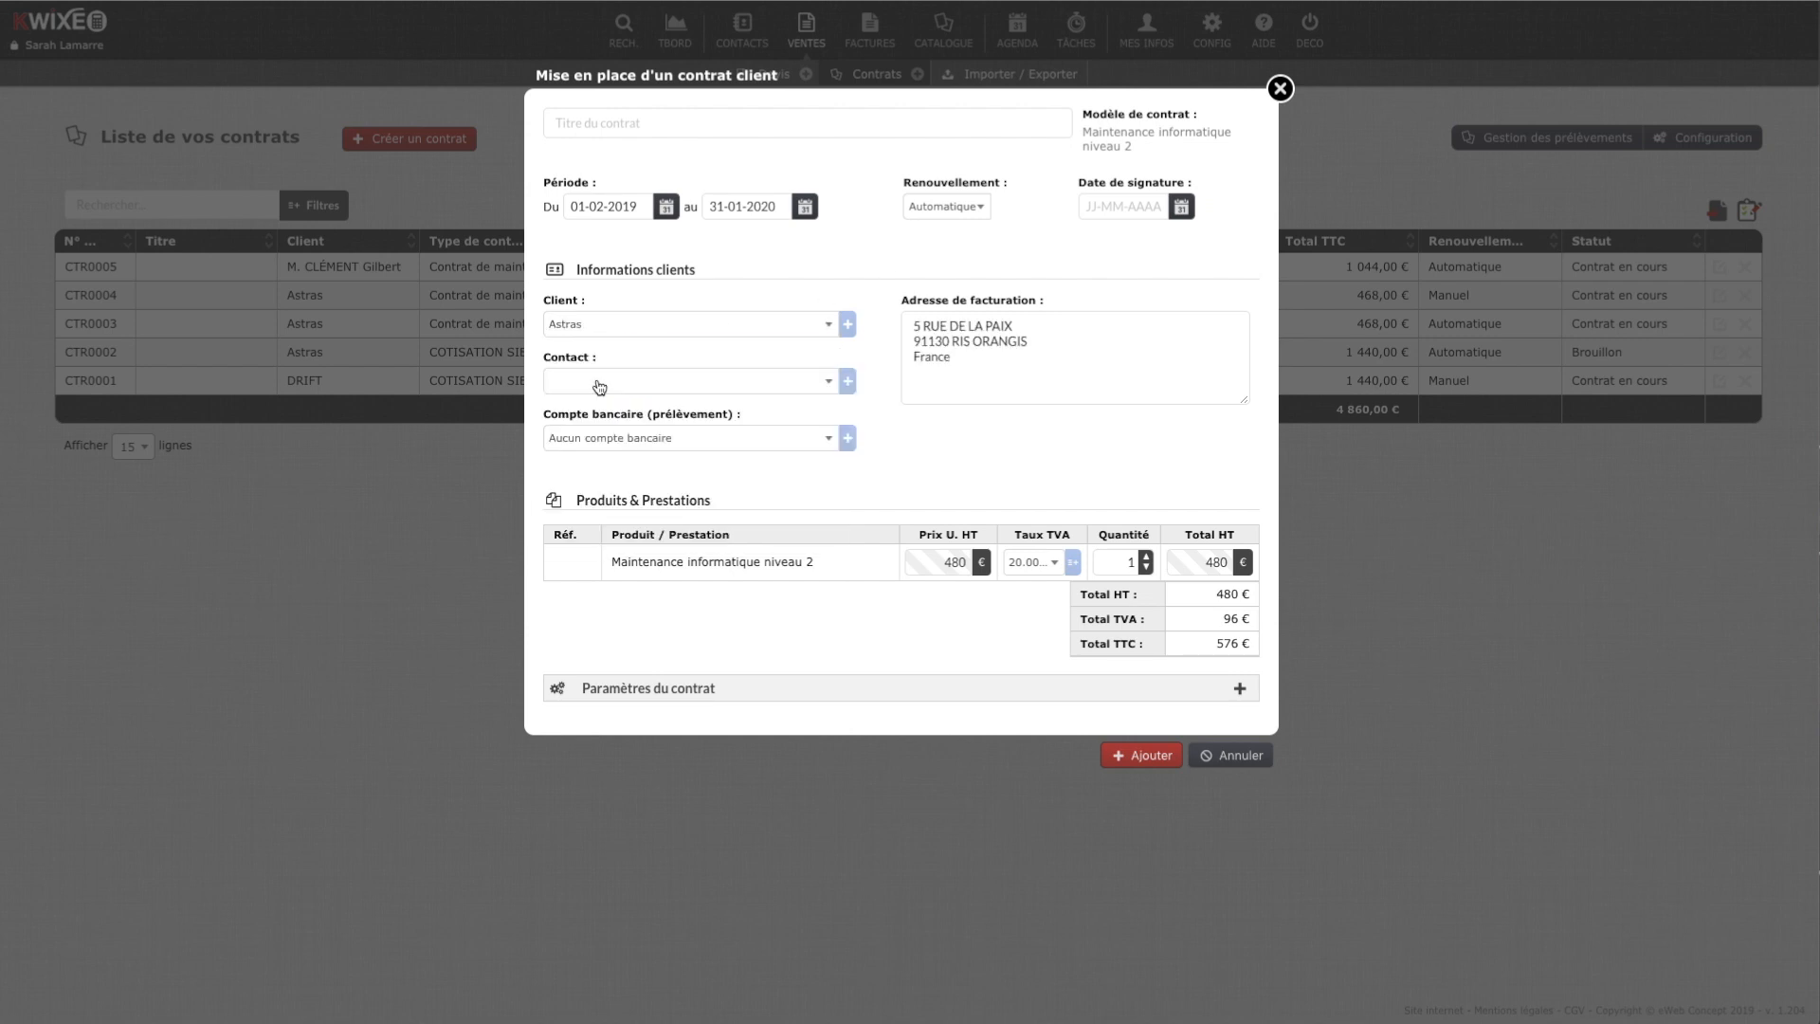
{"action": "left_click", "coordinate": [599, 383]}
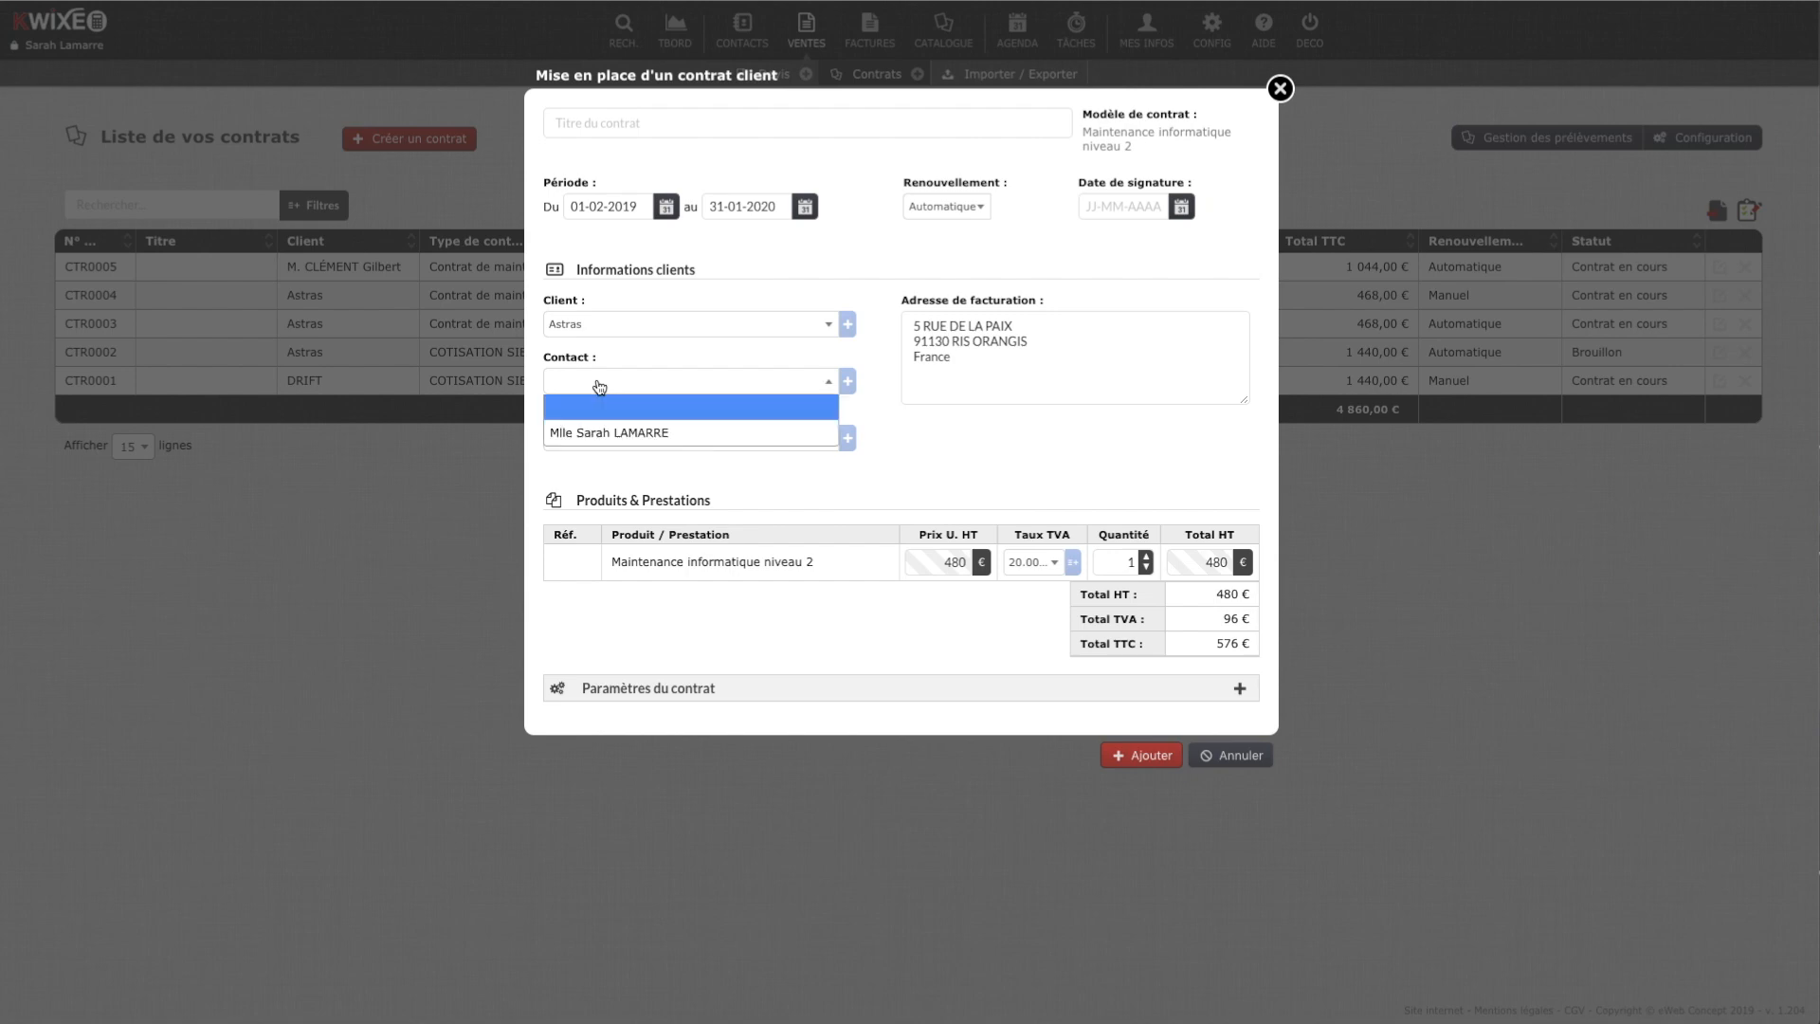
{"action": "left_click", "coordinate": [615, 435]}
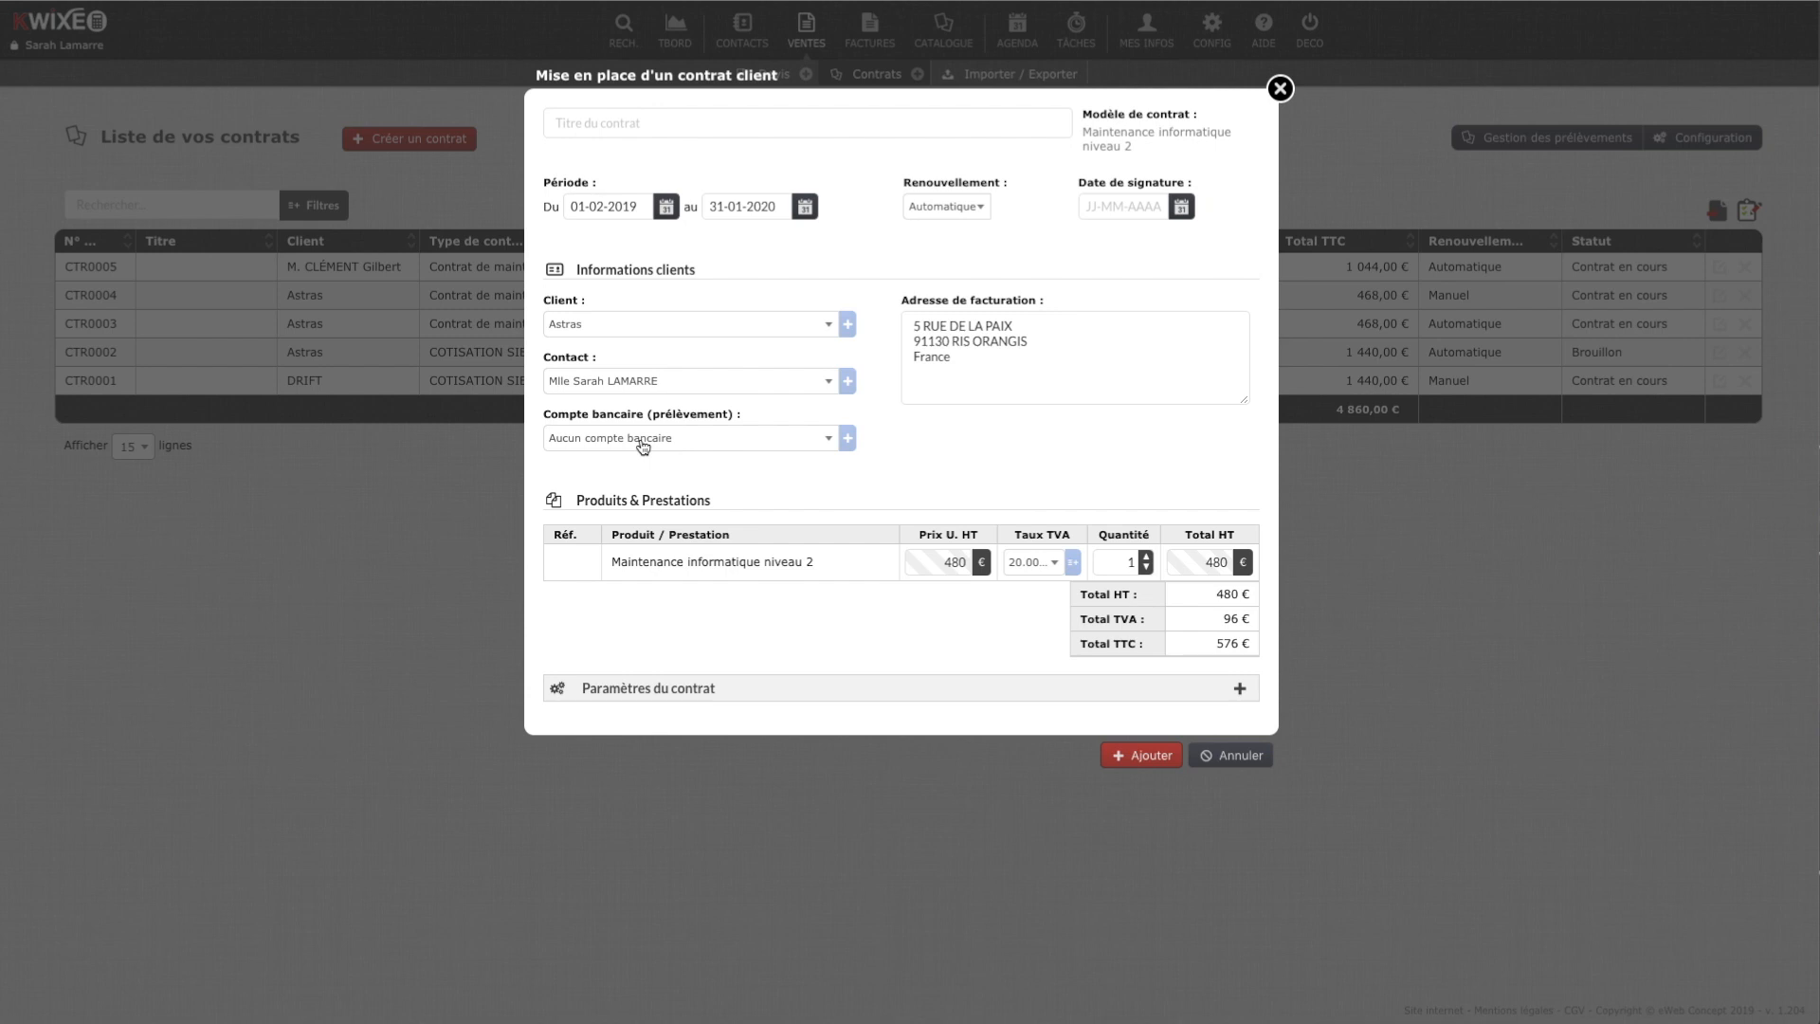
Step: Keep the direct debit account as Aucun compte bancaire and add the contract with its default parameters
{"action": "left_click", "coordinate": [643, 446]}
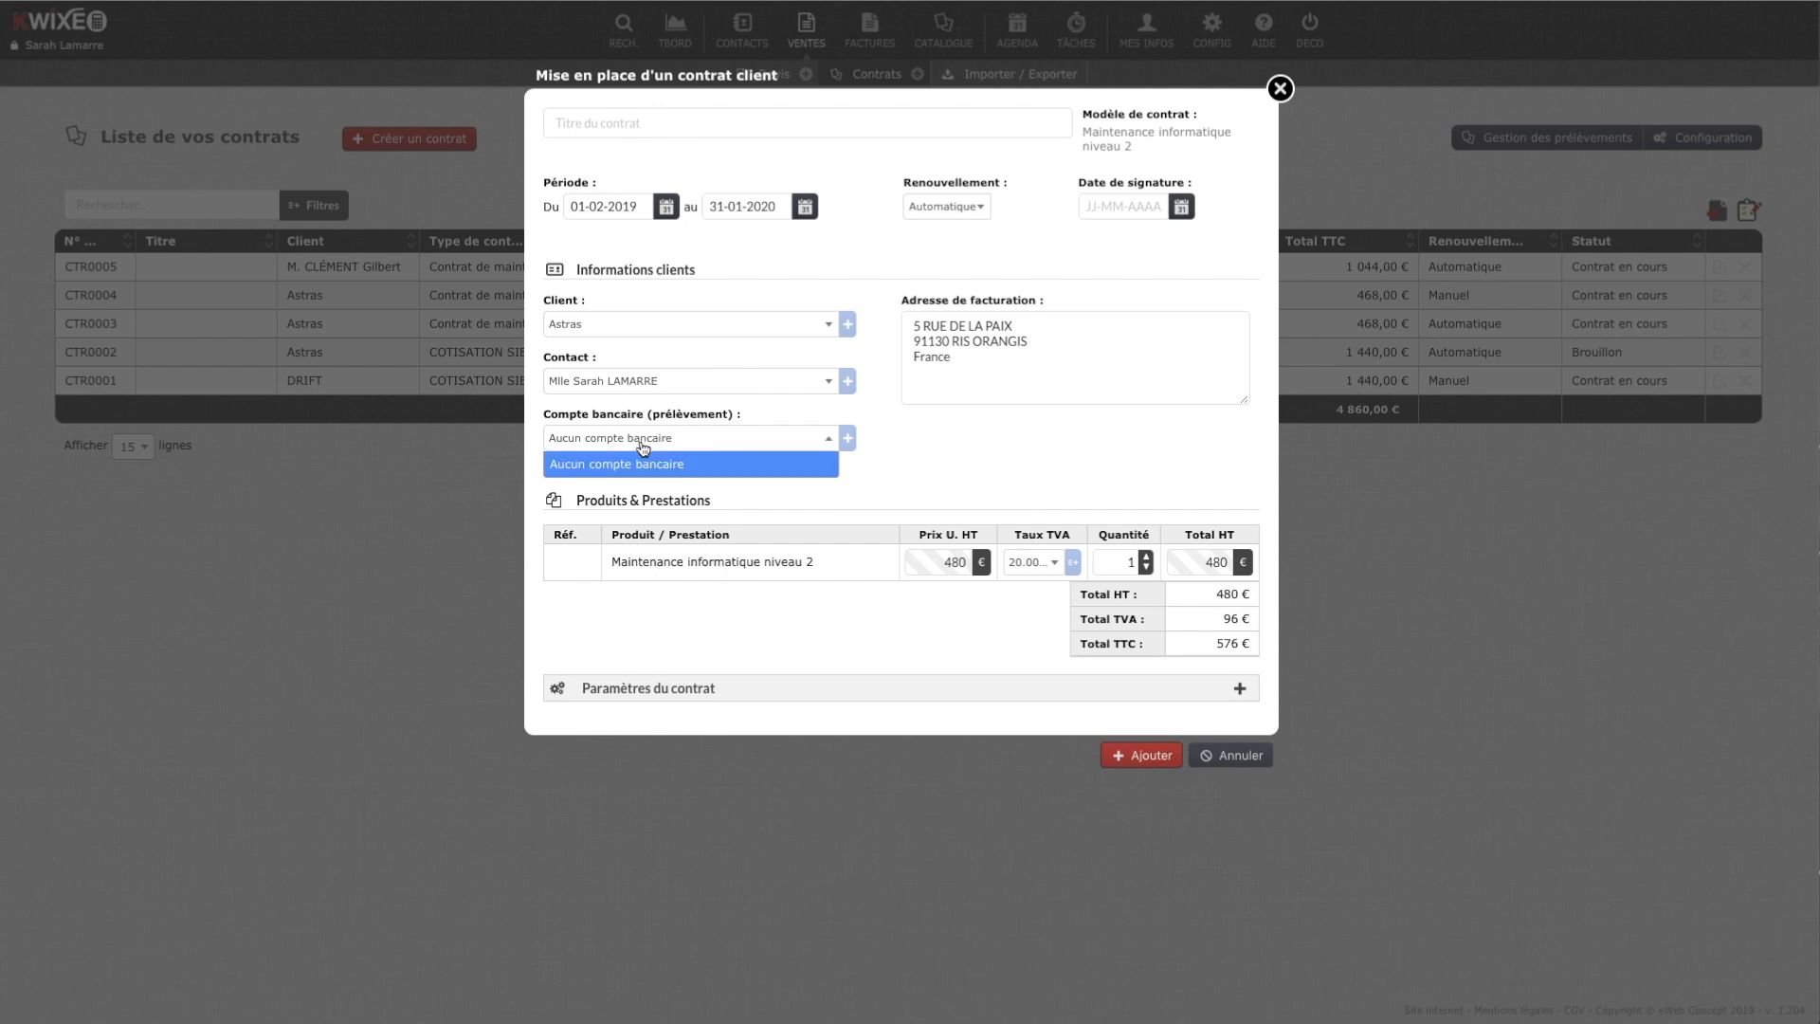
{"action": "left_click", "coordinate": [924, 463]}
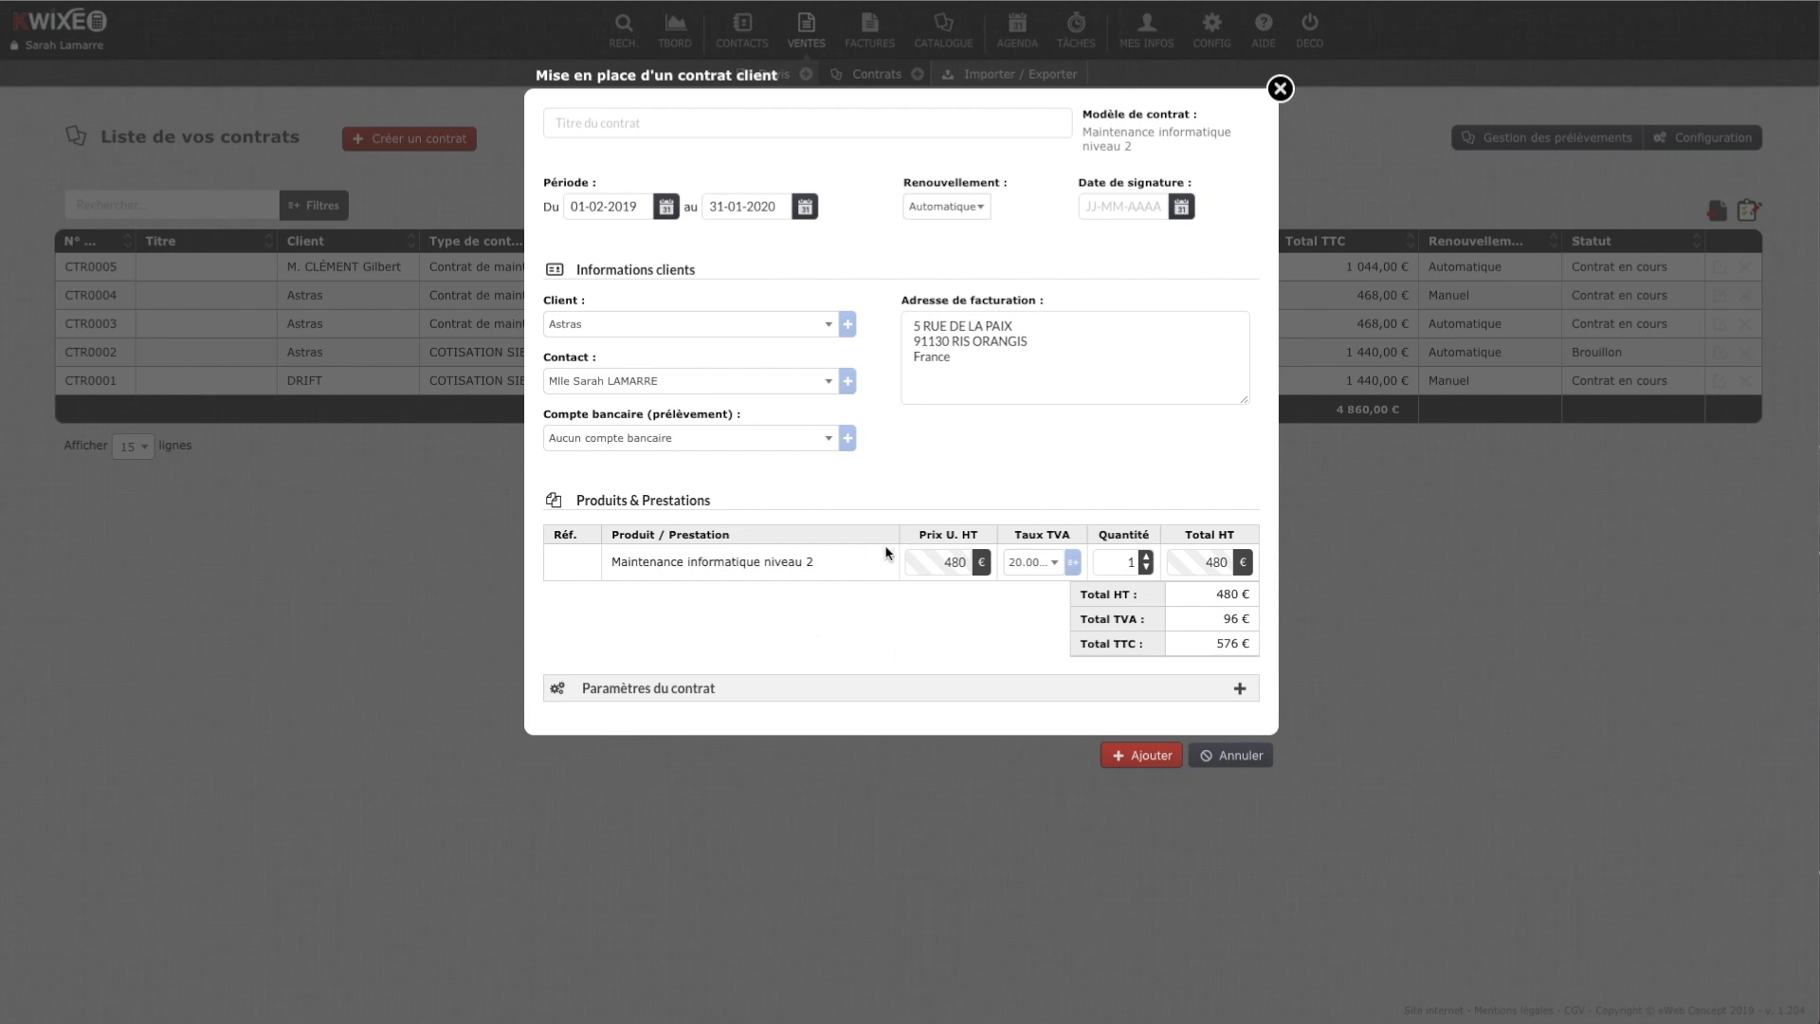
{"action": "left_click", "coordinate": [672, 699]}
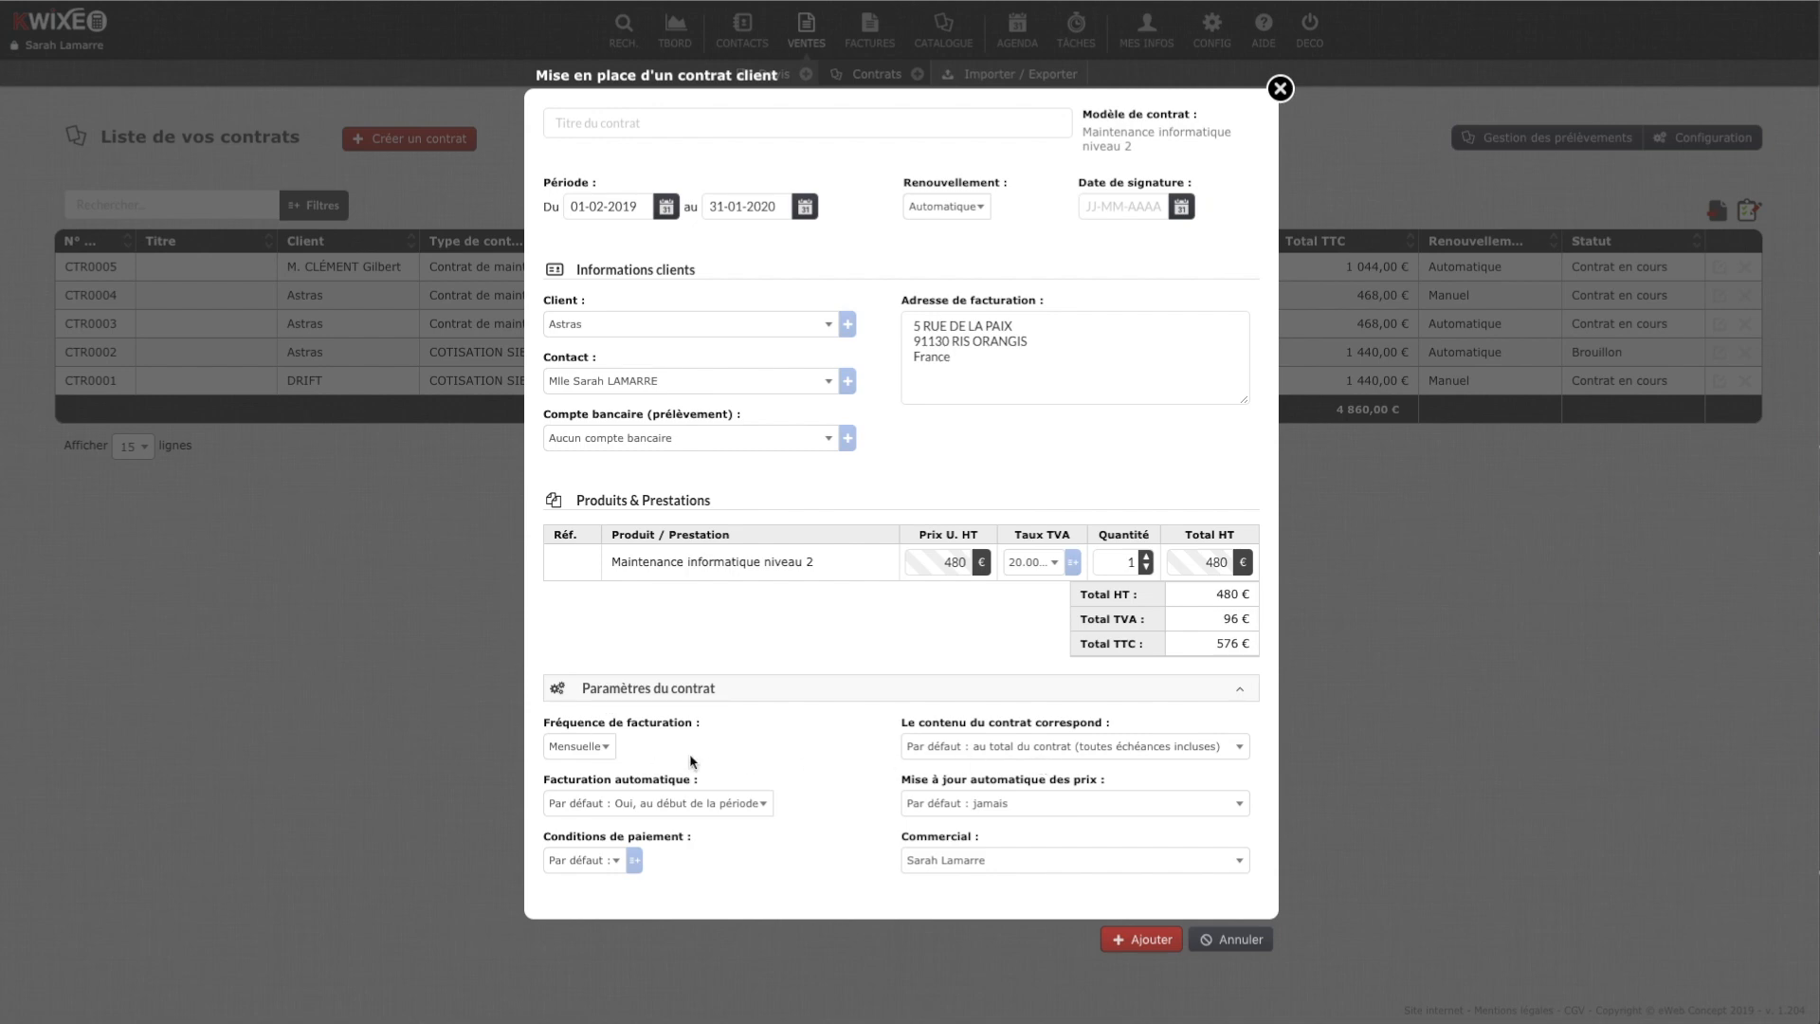
{"action": "left_click", "coordinate": [1142, 940]}
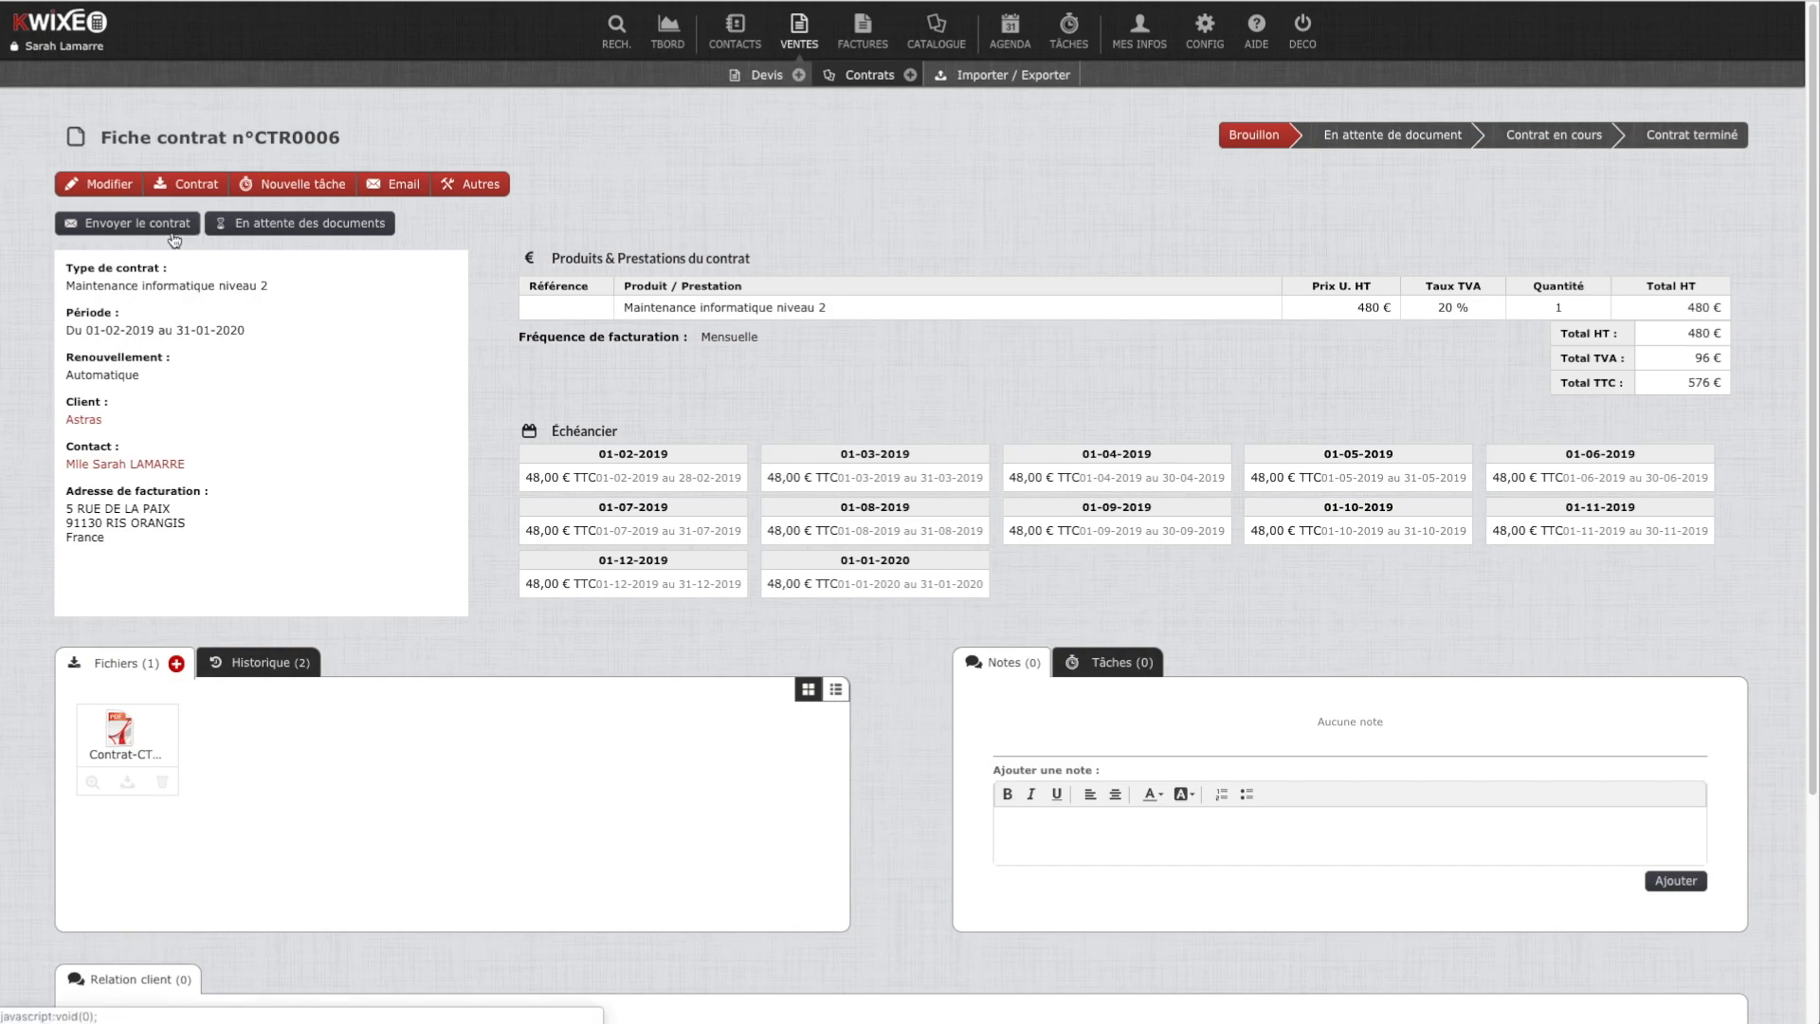
Step: Change the contract status to En attente des documents and validate all documents to be returned by the client
{"action": "left_click", "coordinate": [289, 230]}
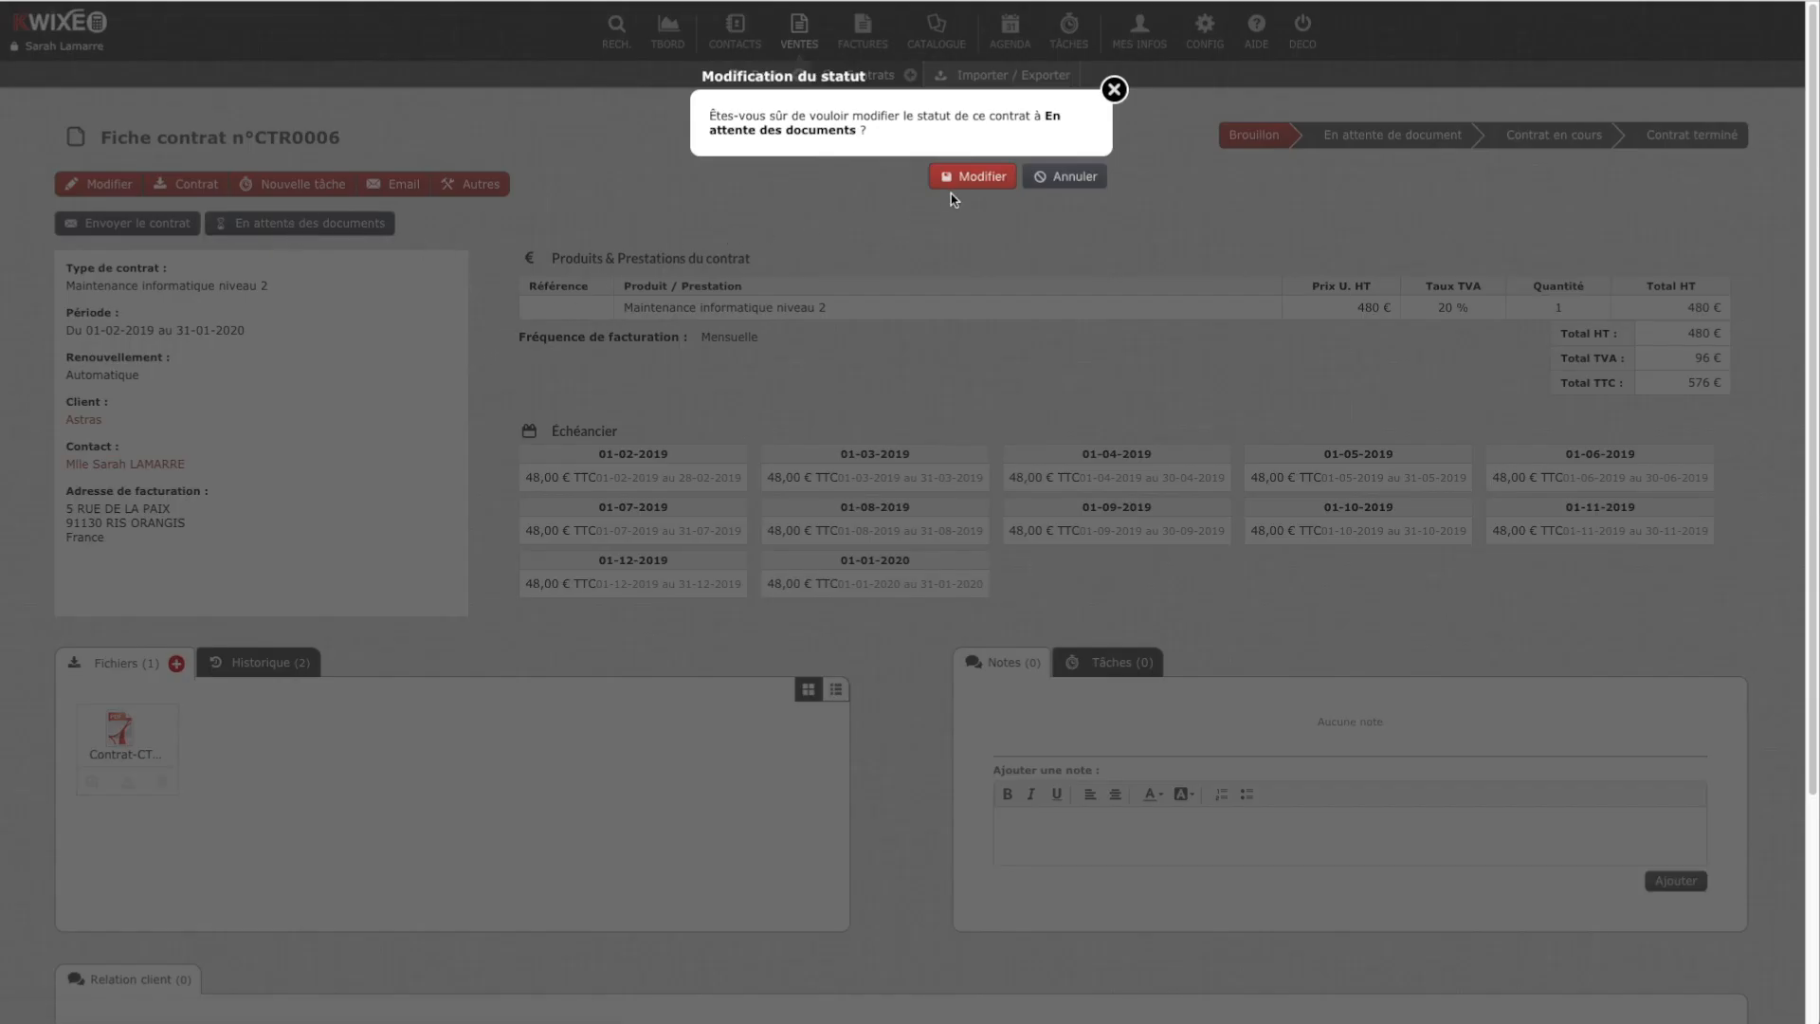
{"action": "left_click", "coordinate": [968, 177]}
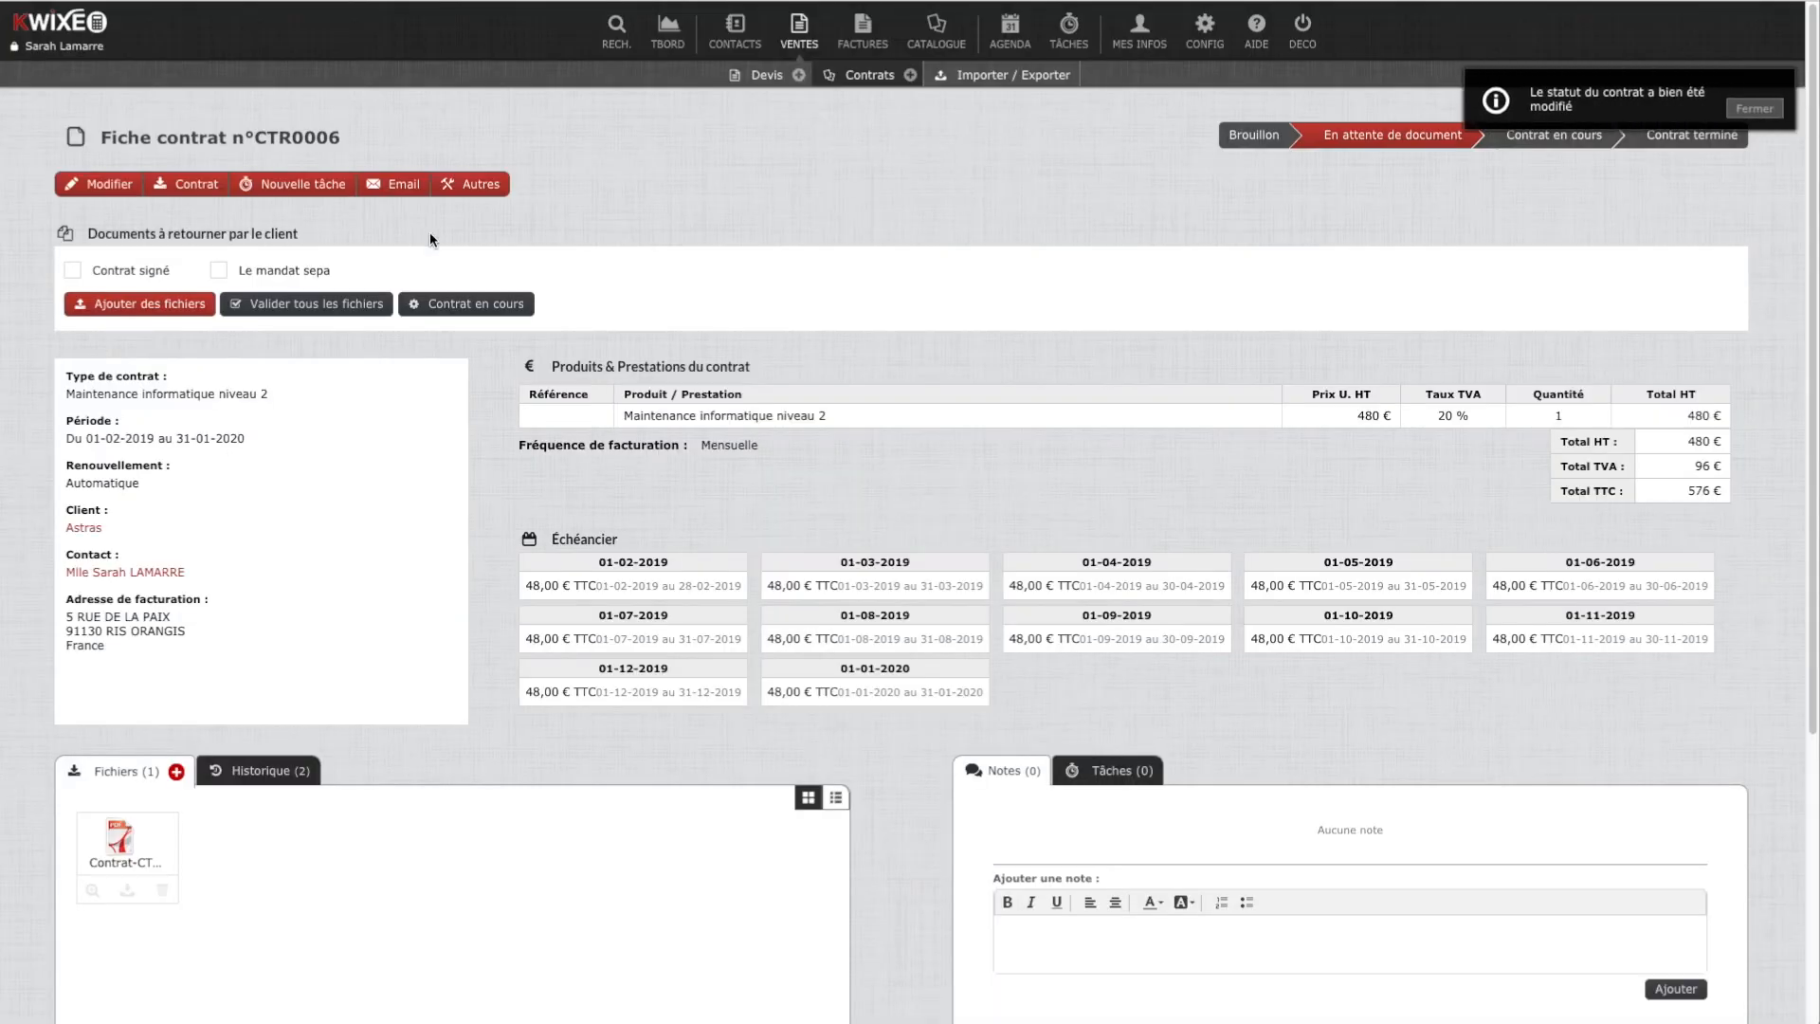
{"action": "left_click", "coordinate": [294, 311]}
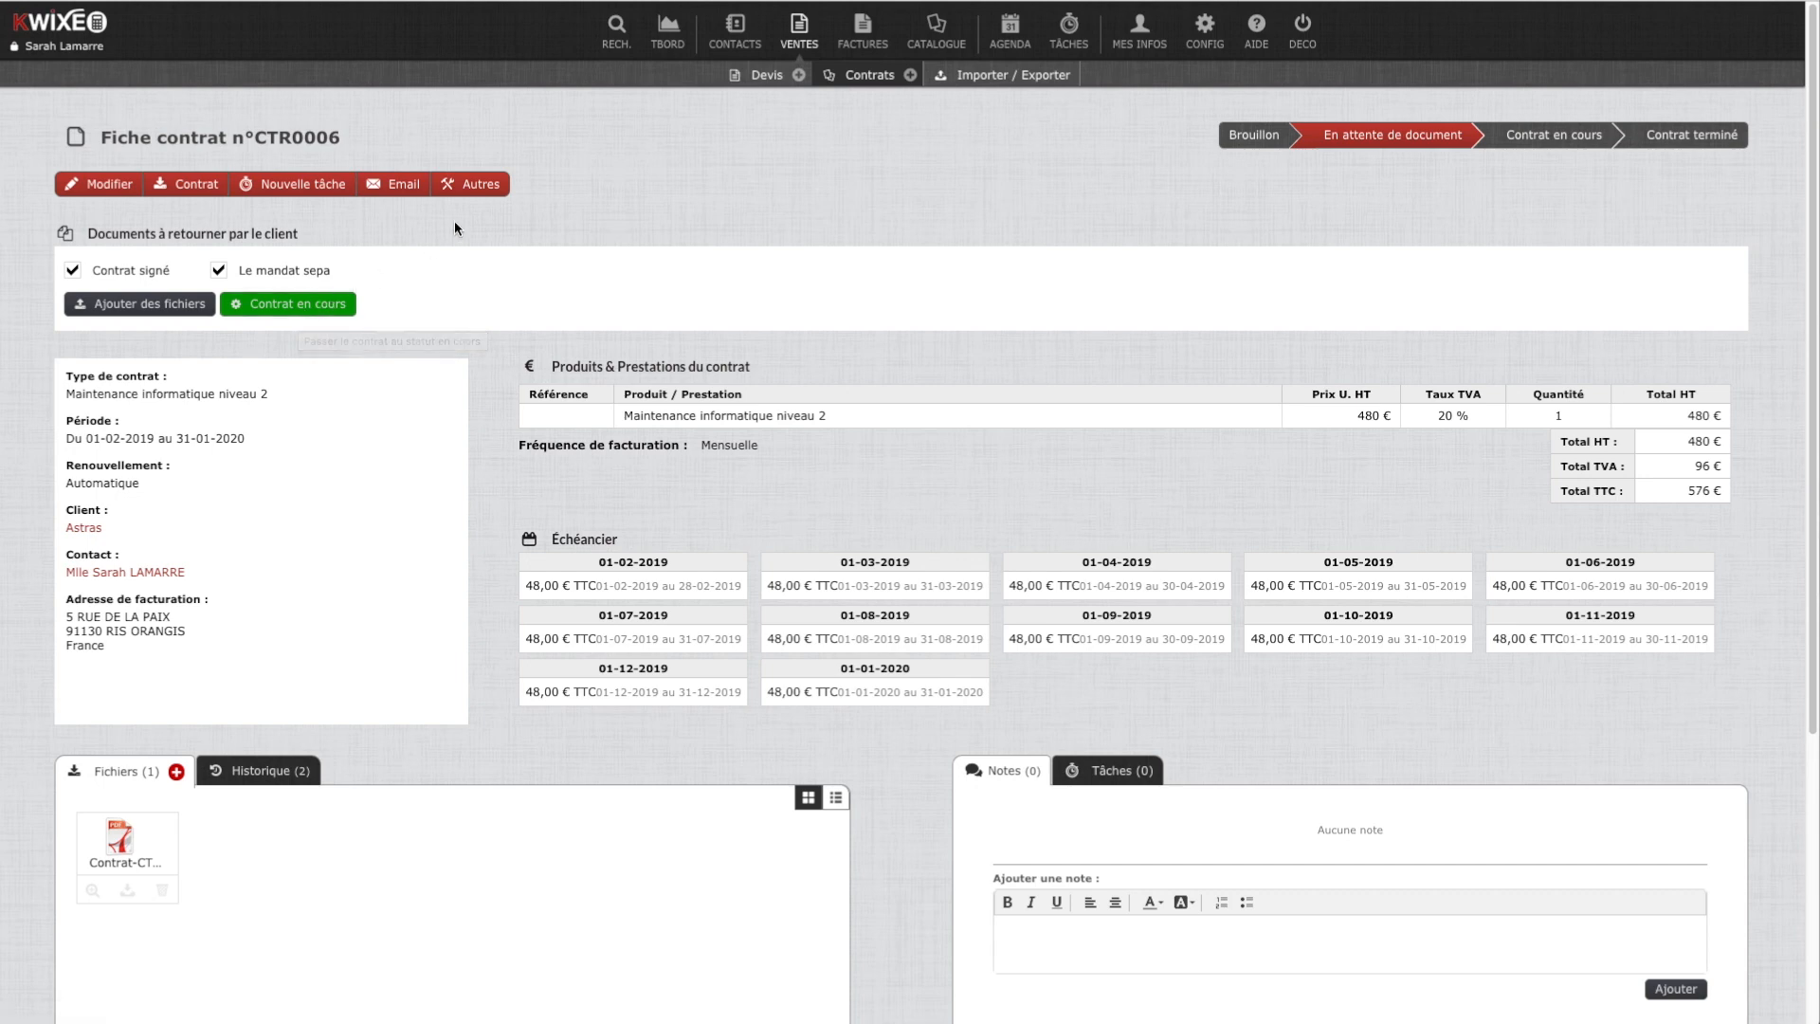
Step: Change the contract status to Contrat en cours
{"action": "left_click", "coordinate": [466, 188]}
{"action": "left_click", "coordinate": [480, 186]}
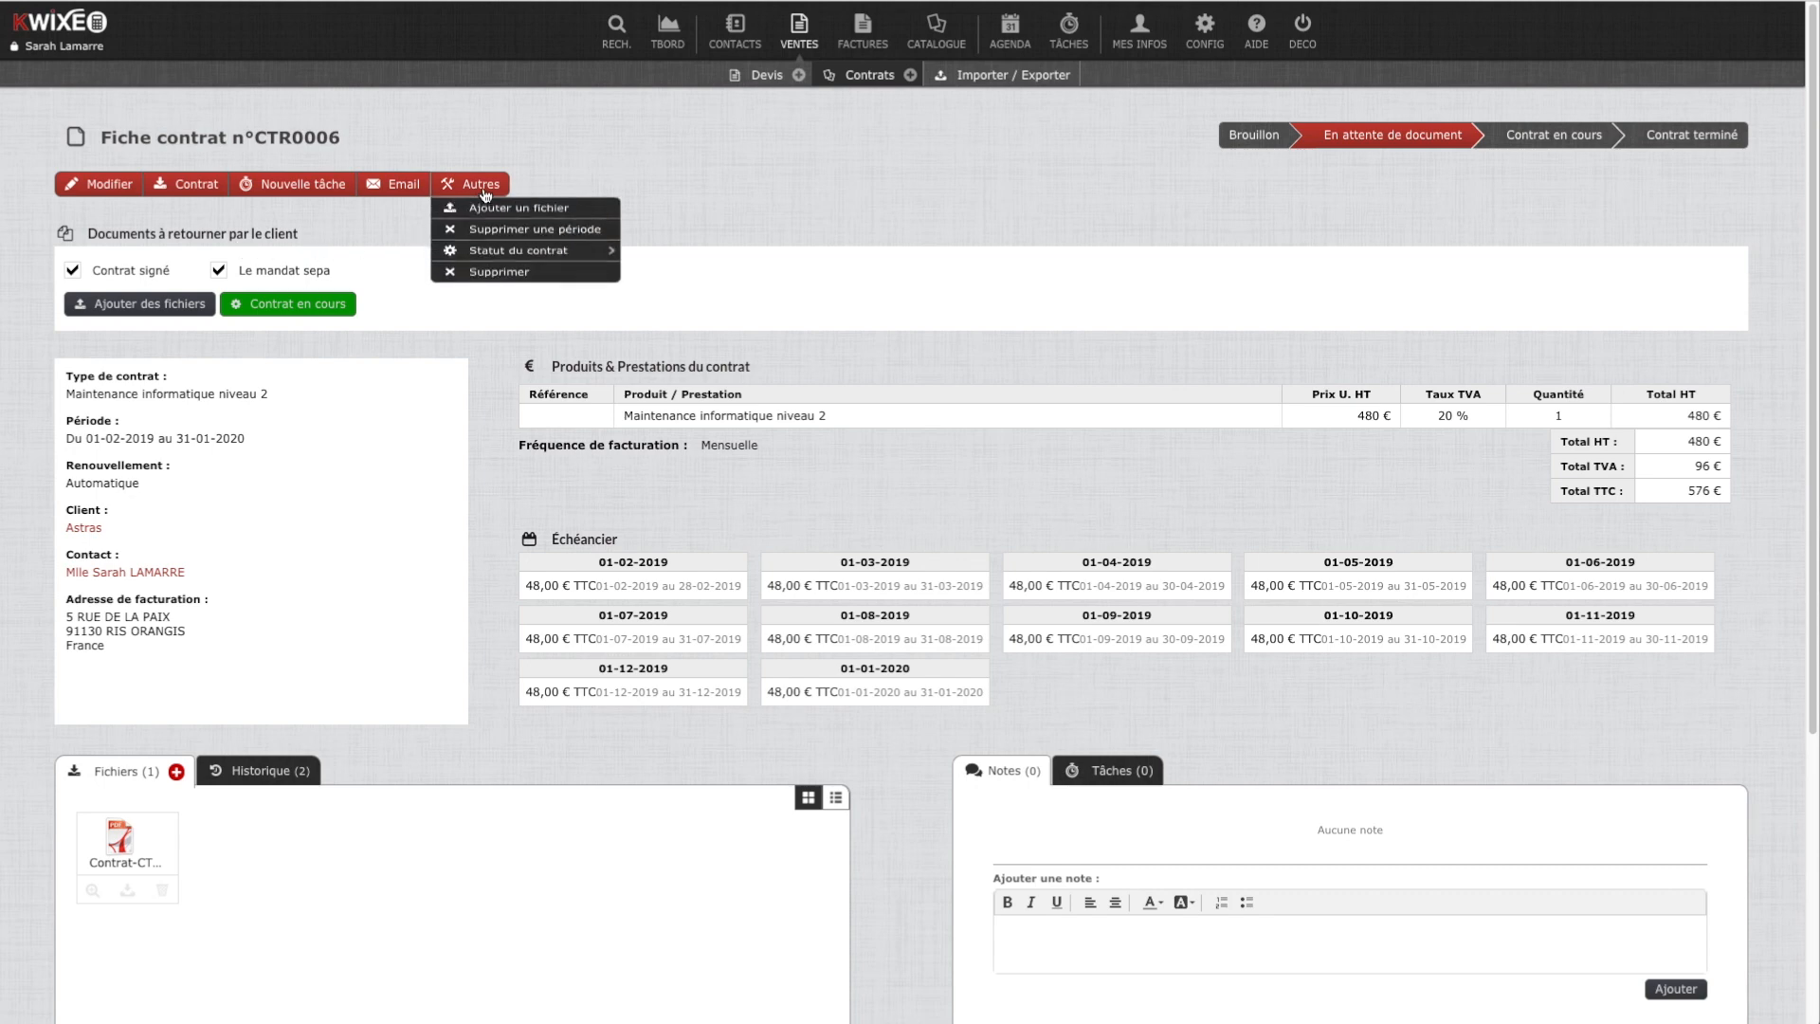
{"action": "mouse_move", "coordinate": [508, 271]}
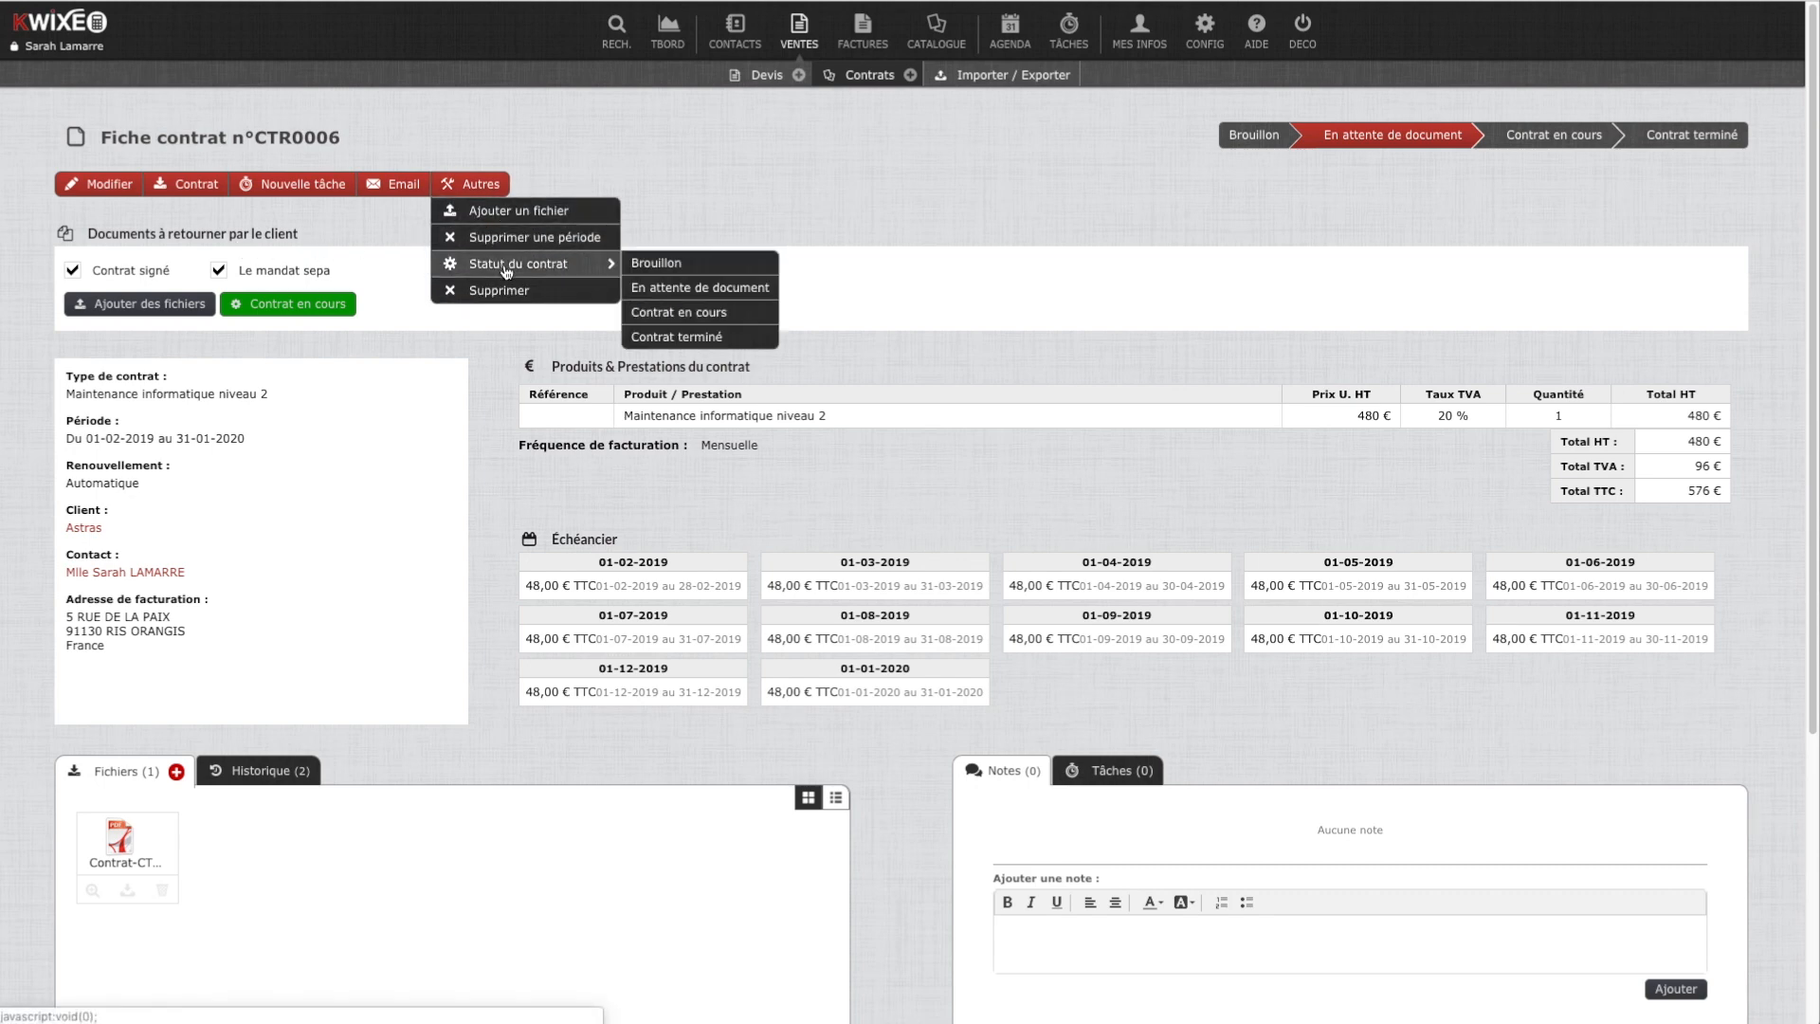
{"action": "left_click", "coordinate": [738, 313]}
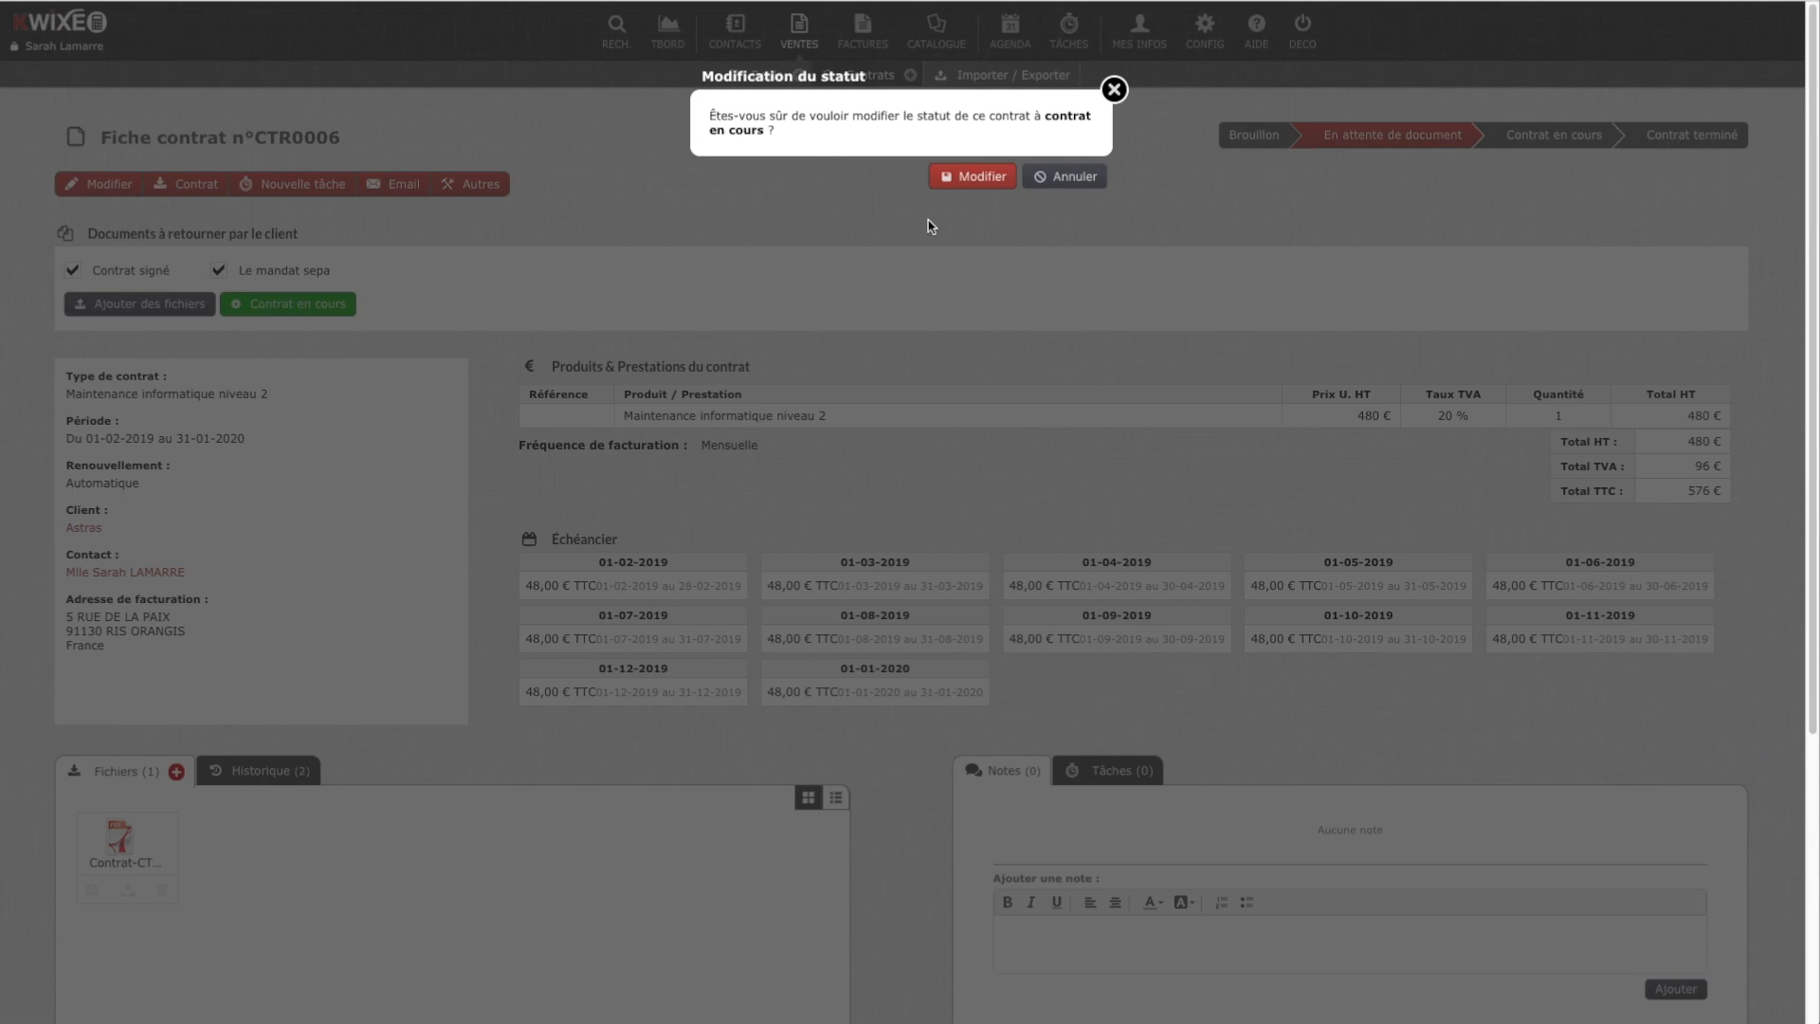
{"action": "left_click", "coordinate": [971, 180]}
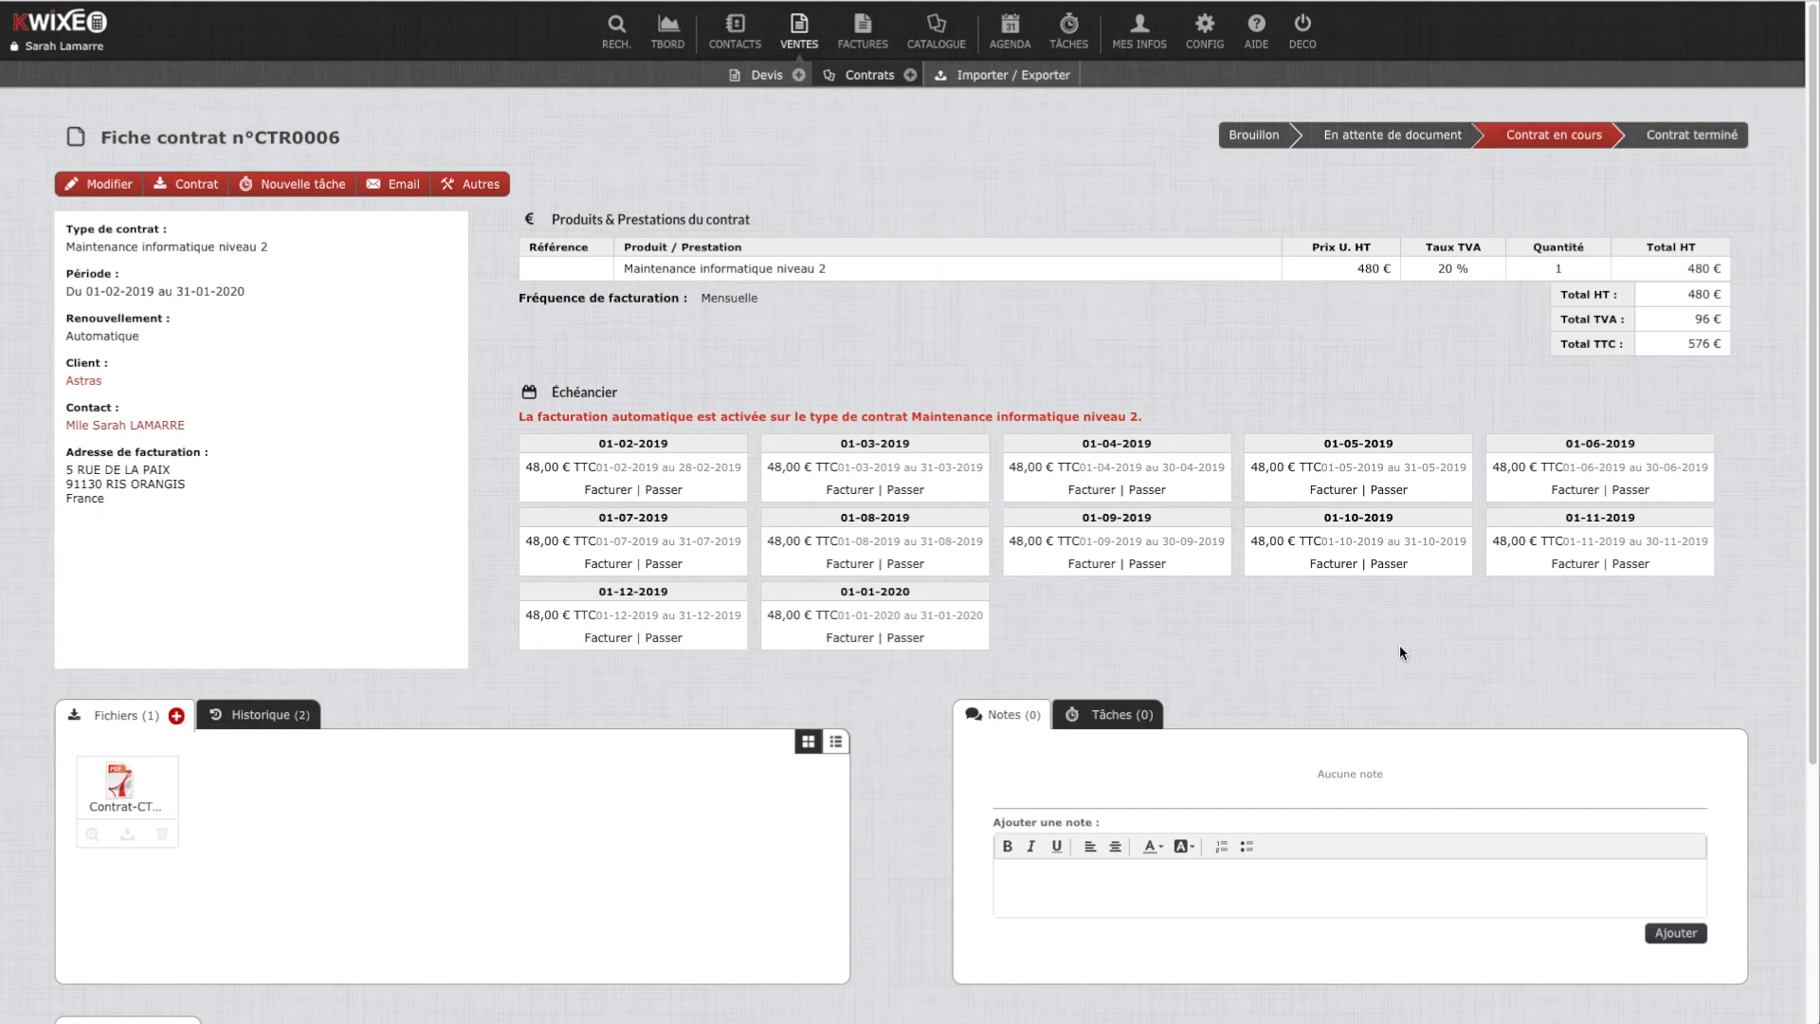
Step: Cancel and reactivate the 01-03-2019 instalment, and check its options for merging with the next or previous instalment
{"action": "left_click", "coordinate": [906, 491]}
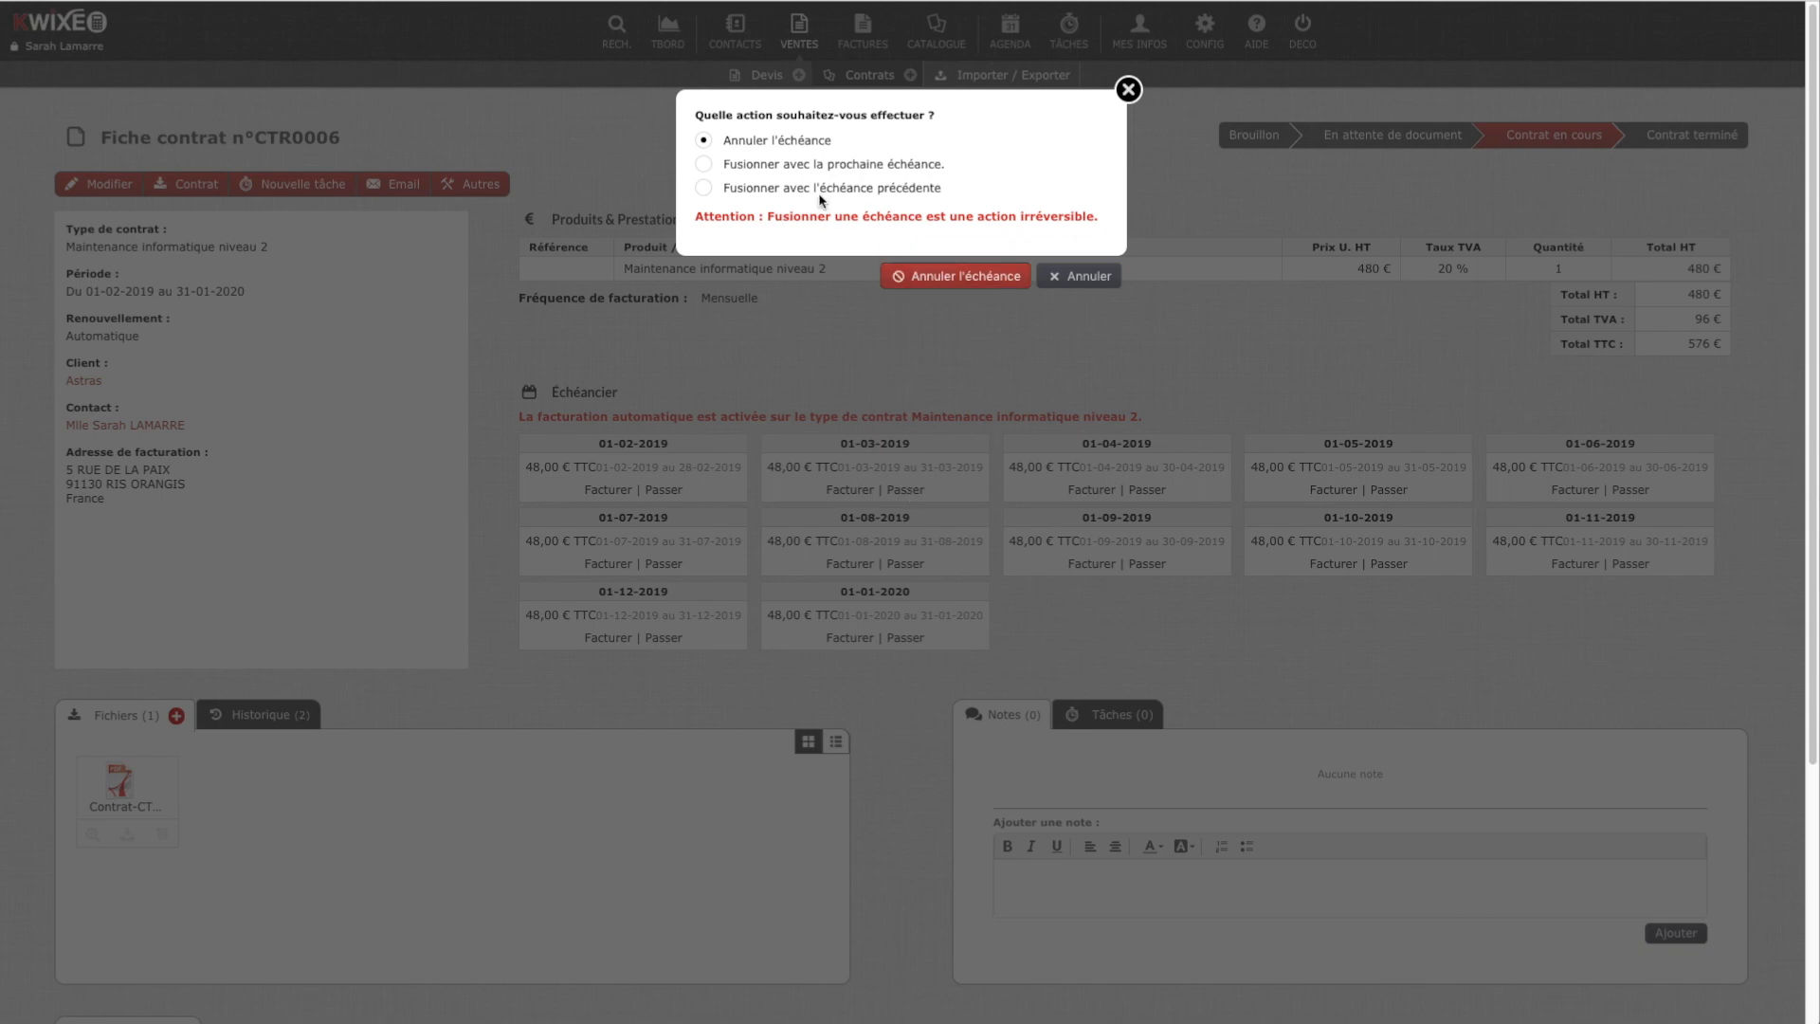
{"action": "left_click", "coordinate": [898, 275]}
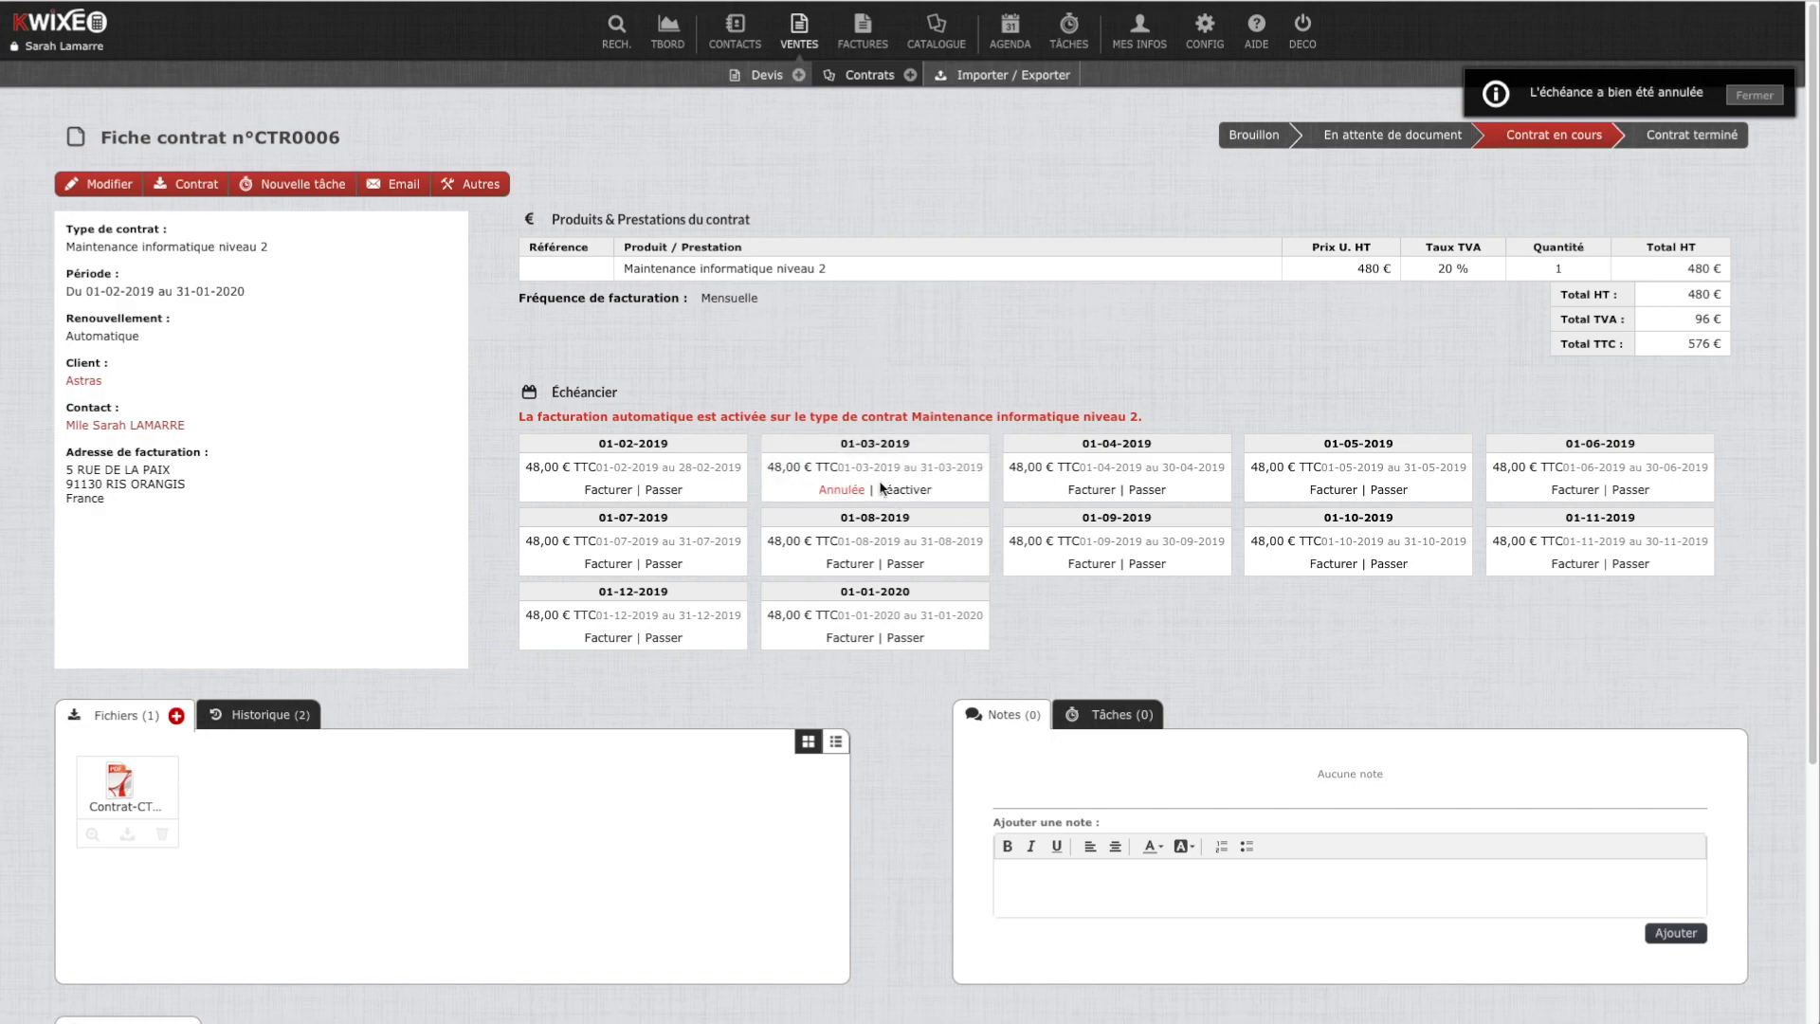
{"action": "left_click", "coordinate": [904, 490]}
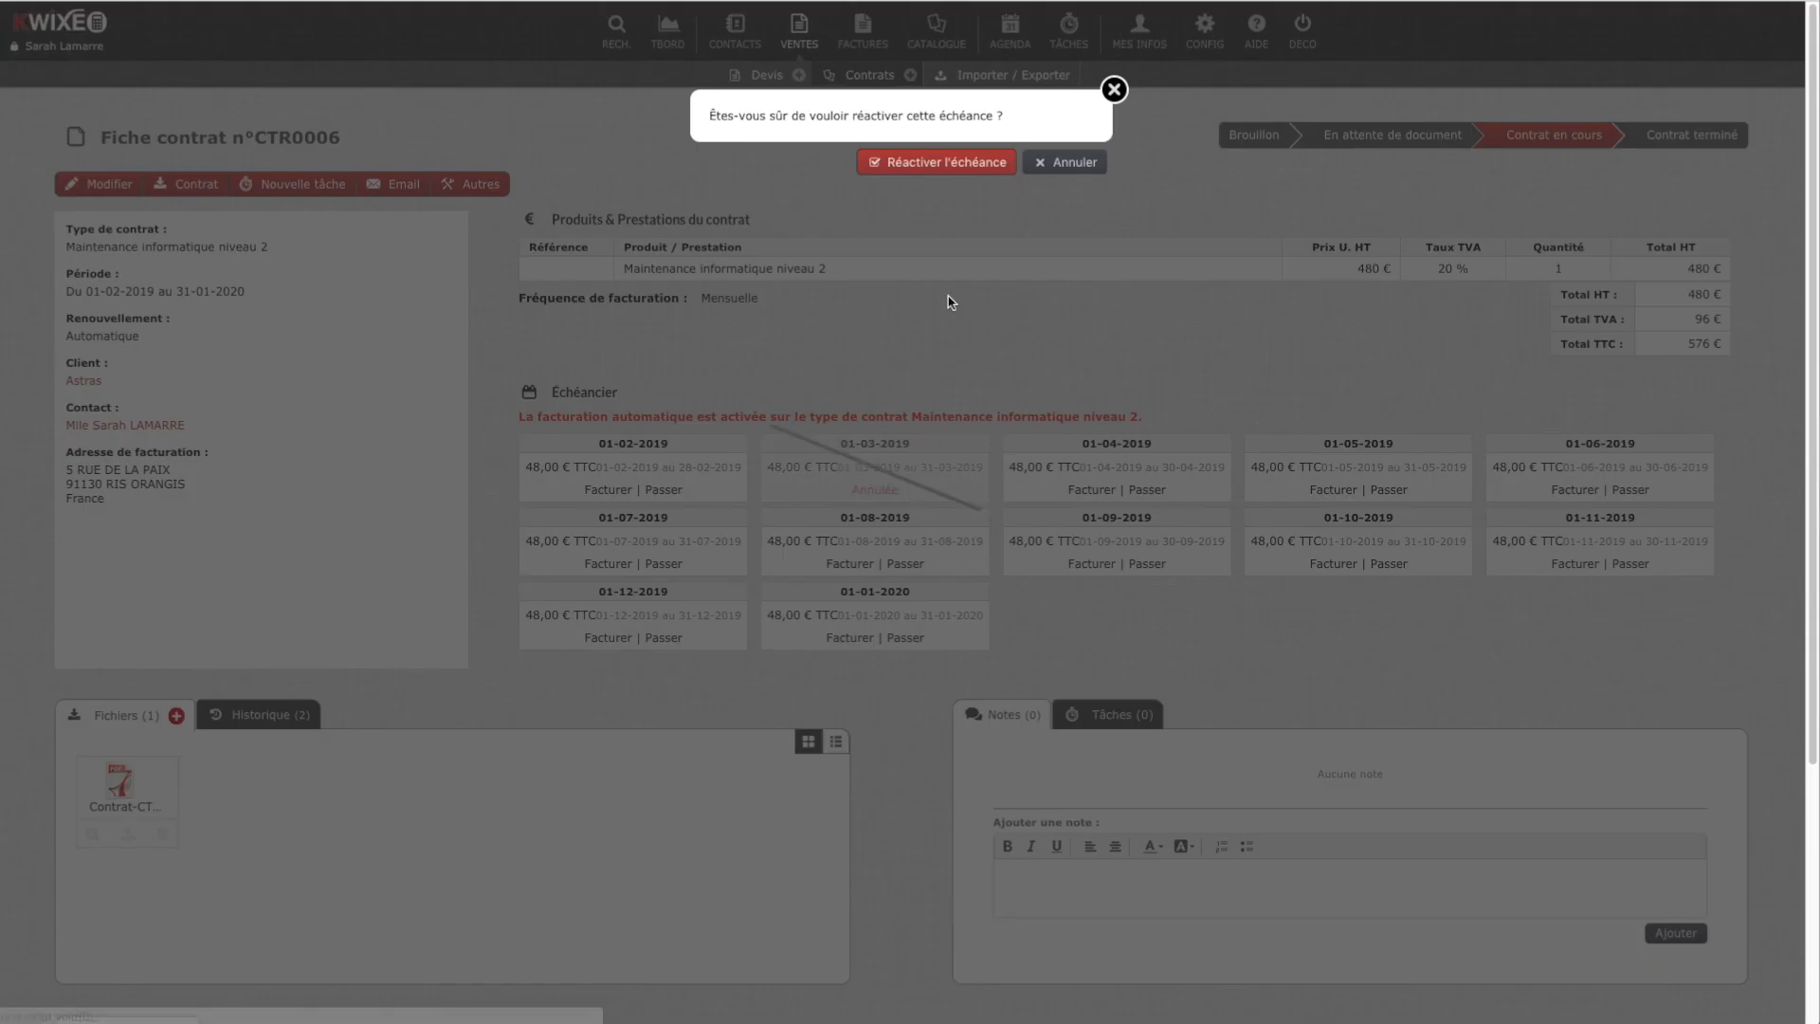
{"action": "left_click", "coordinate": [930, 171]}
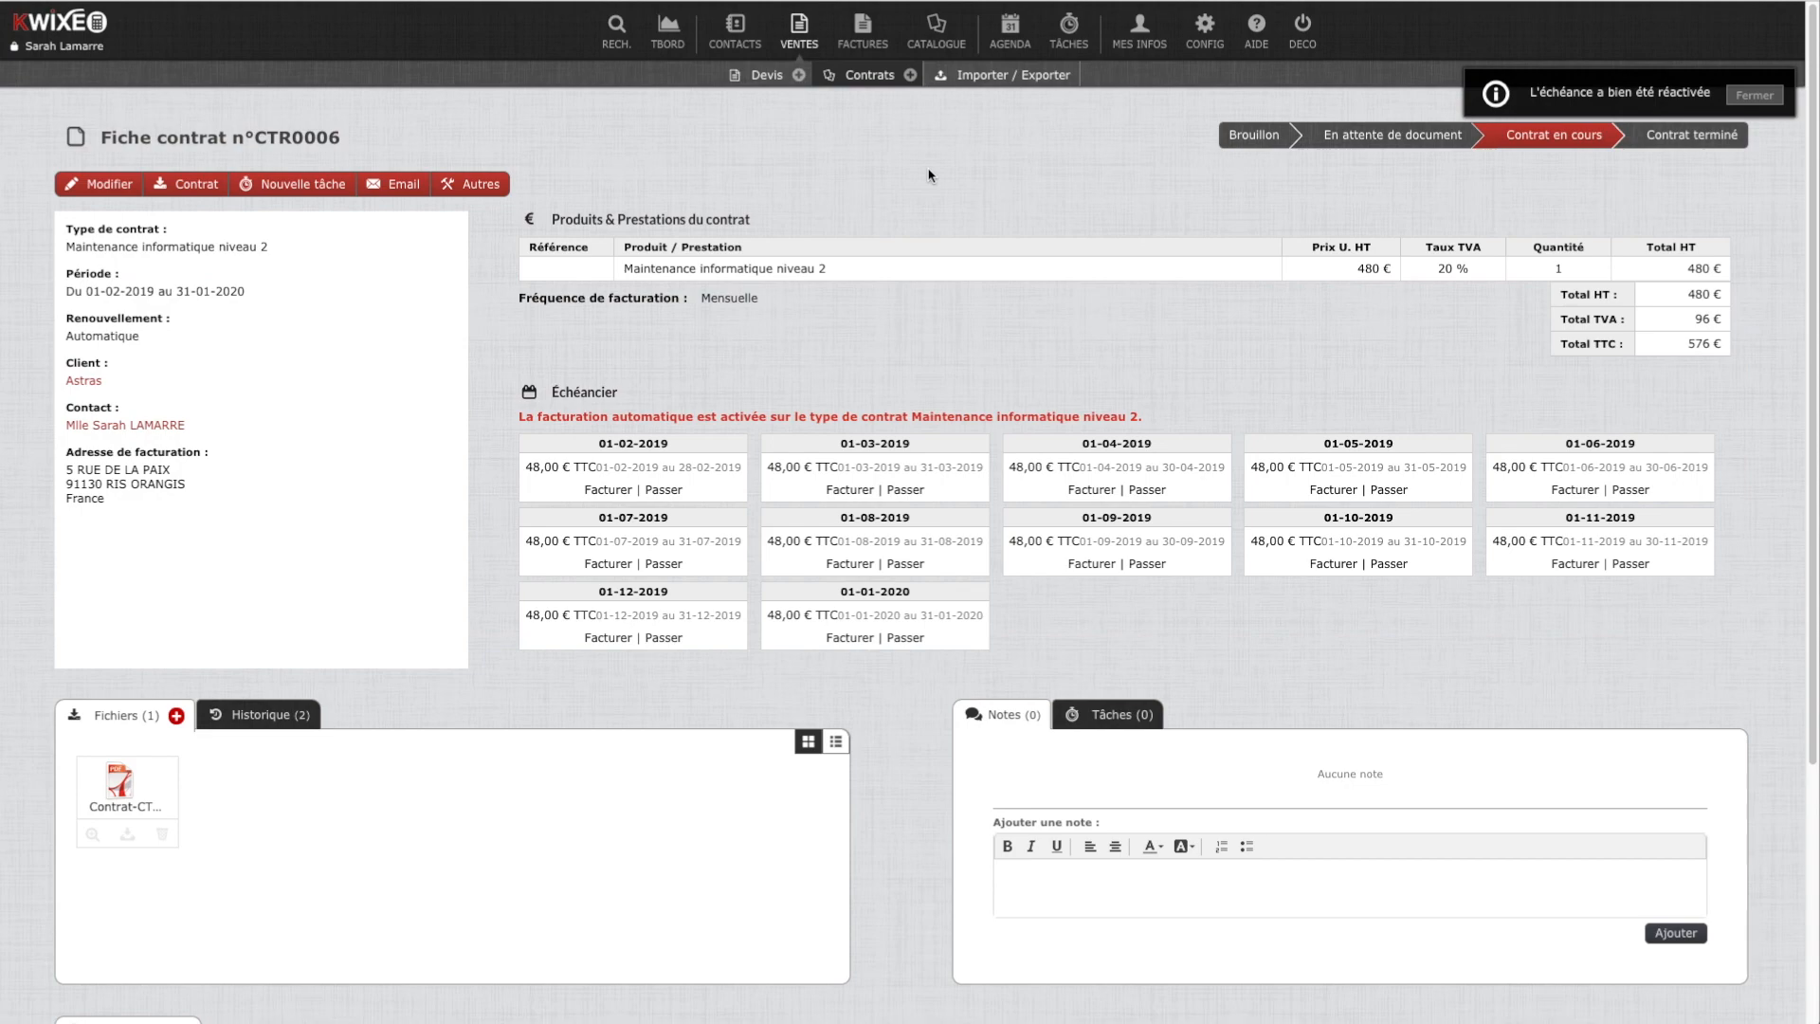
{"action": "left_click", "coordinate": [905, 490]}
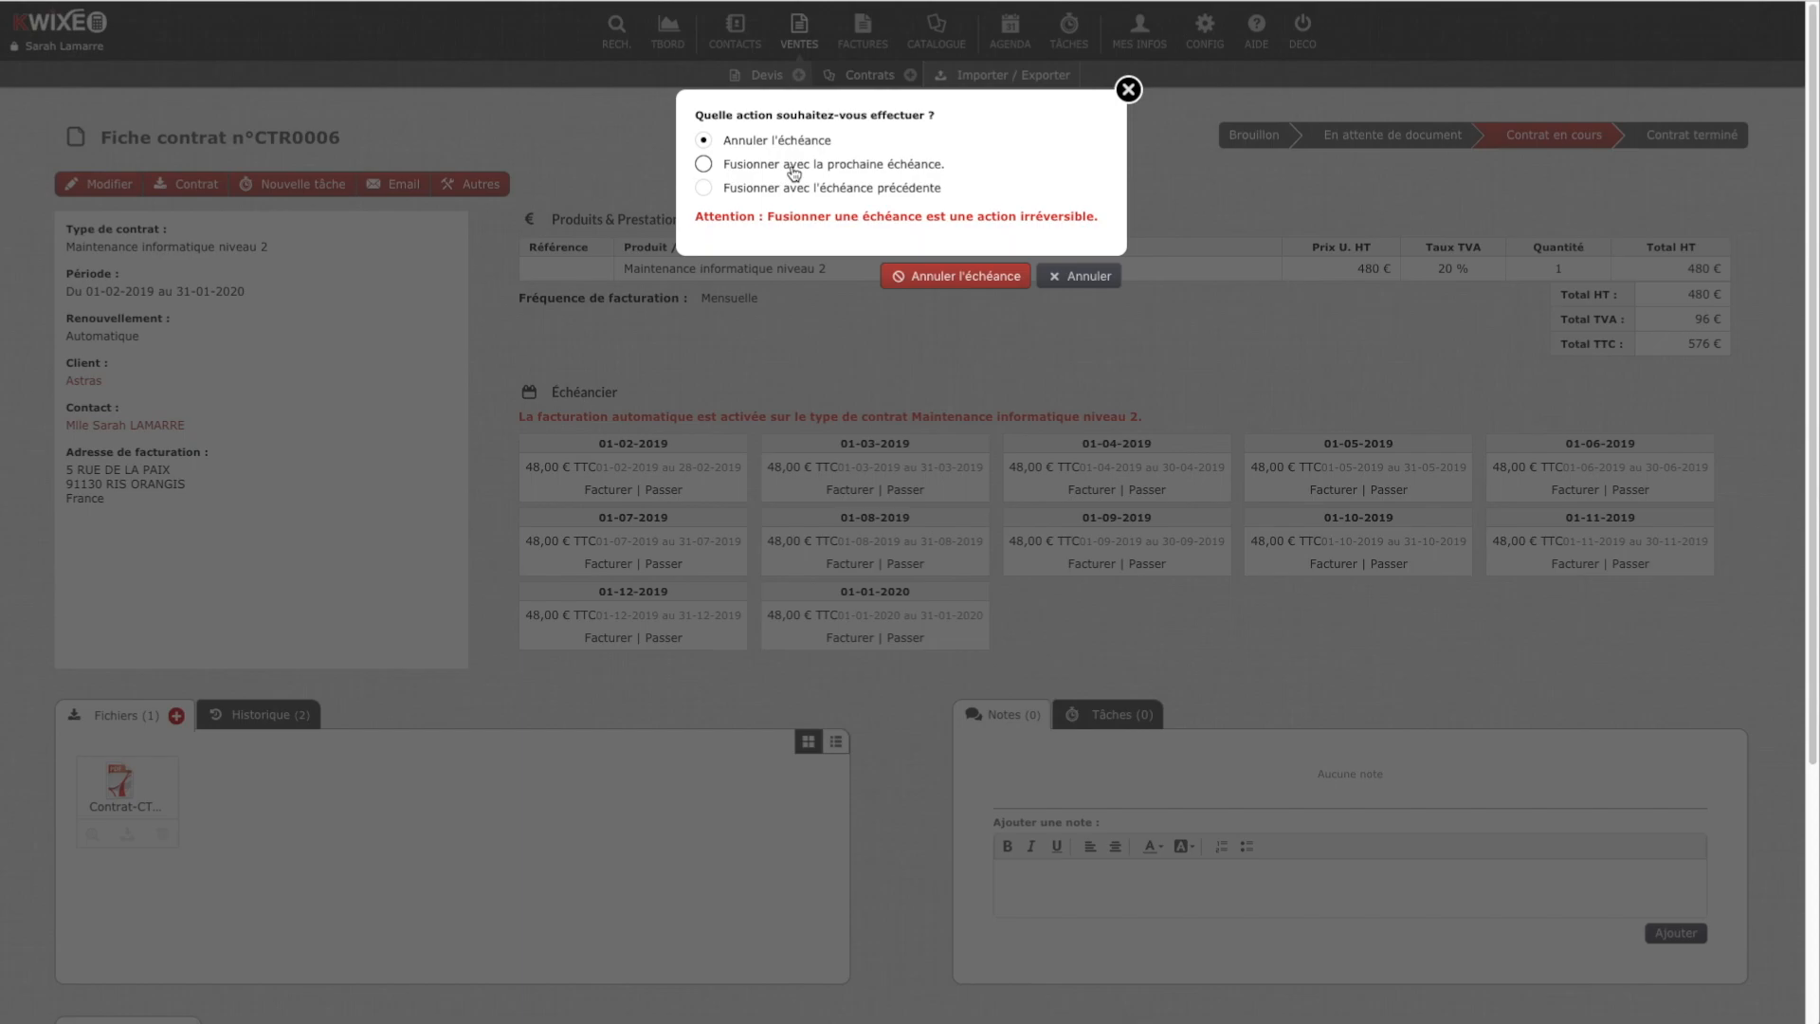
{"action": "left_click", "coordinate": [1084, 283]}
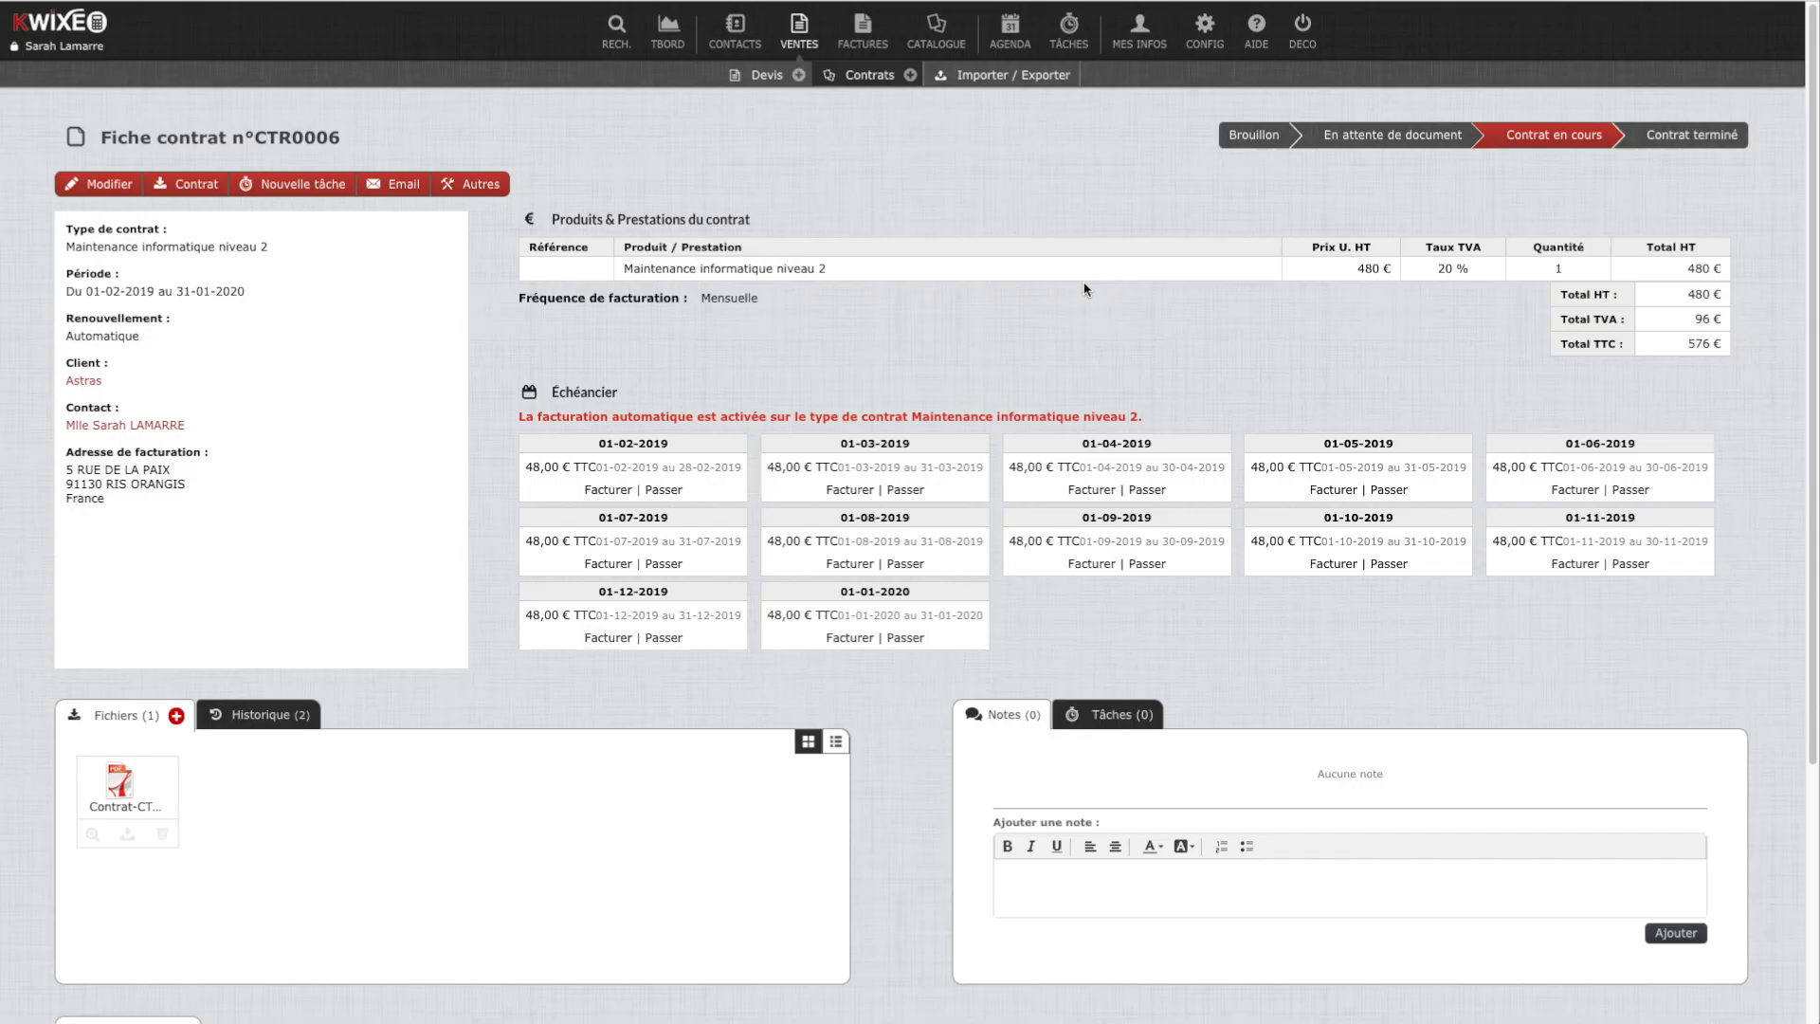
Step: Review the contract's history, notes and client relation sections
{"action": "scroll", "coordinate": [692, 606], "scroll_direction": "down", "scroll_amount": 1}
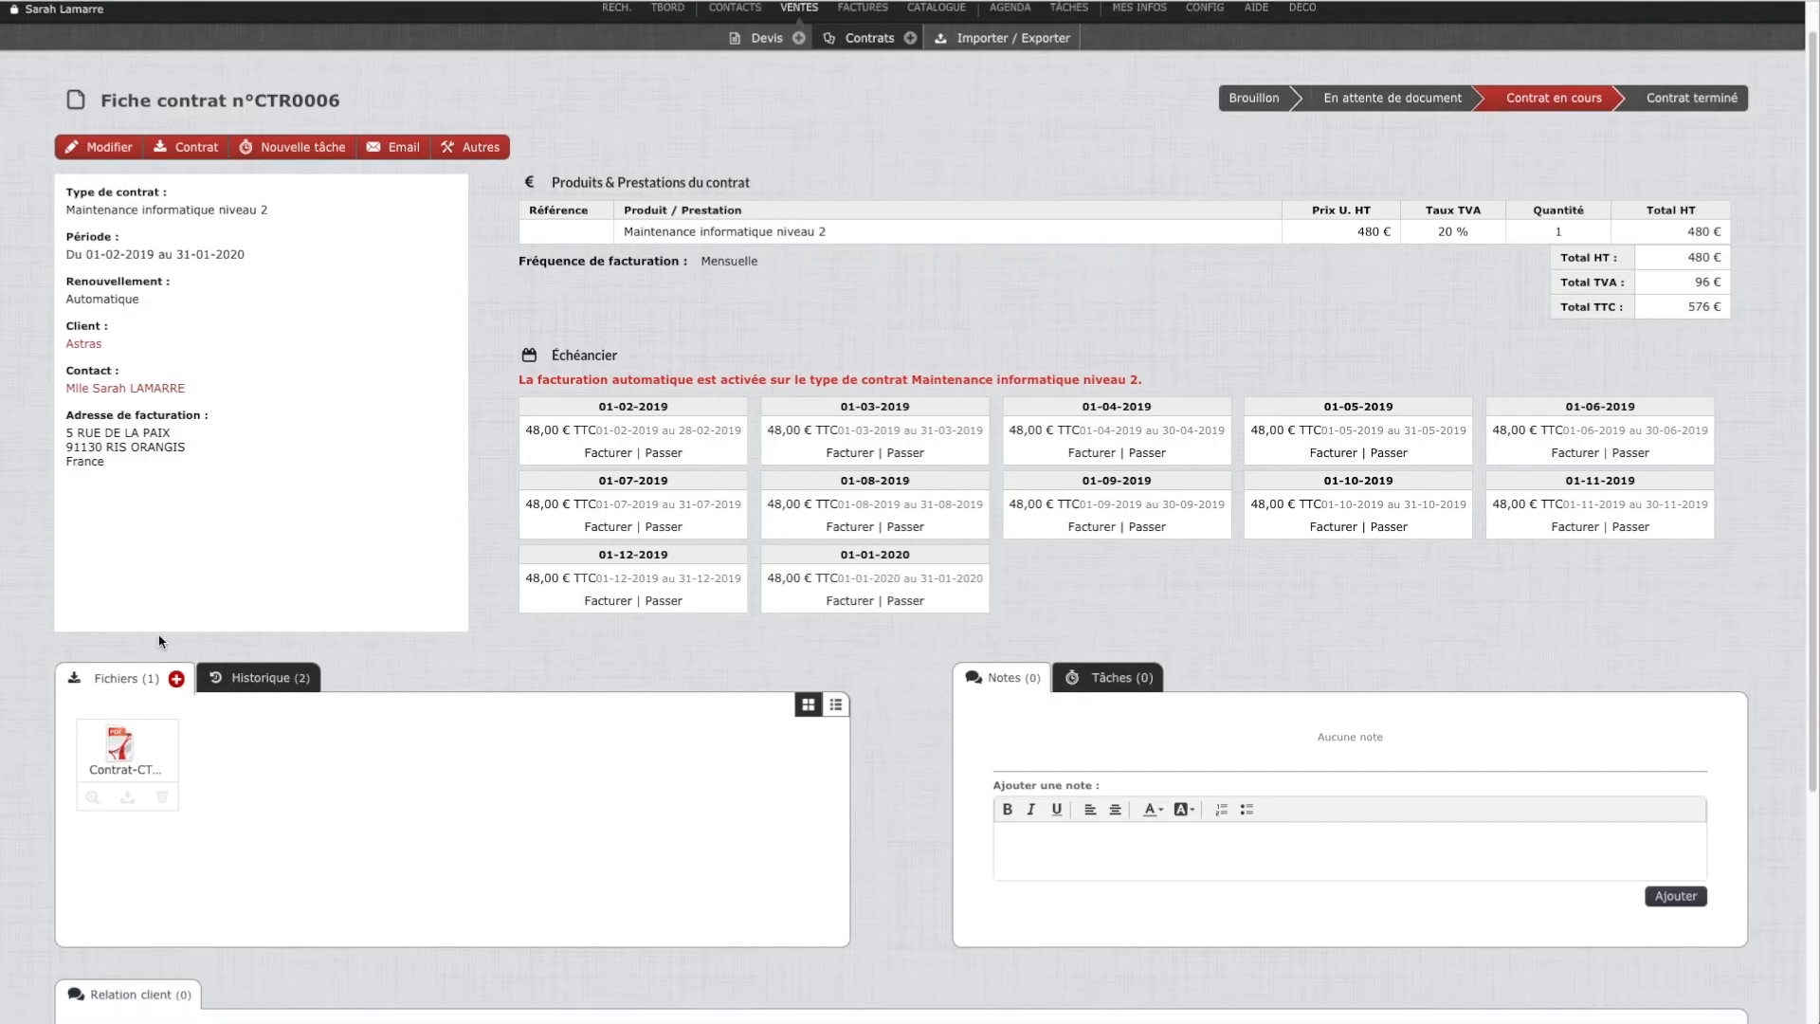
{"action": "left_click", "coordinate": [282, 684]}
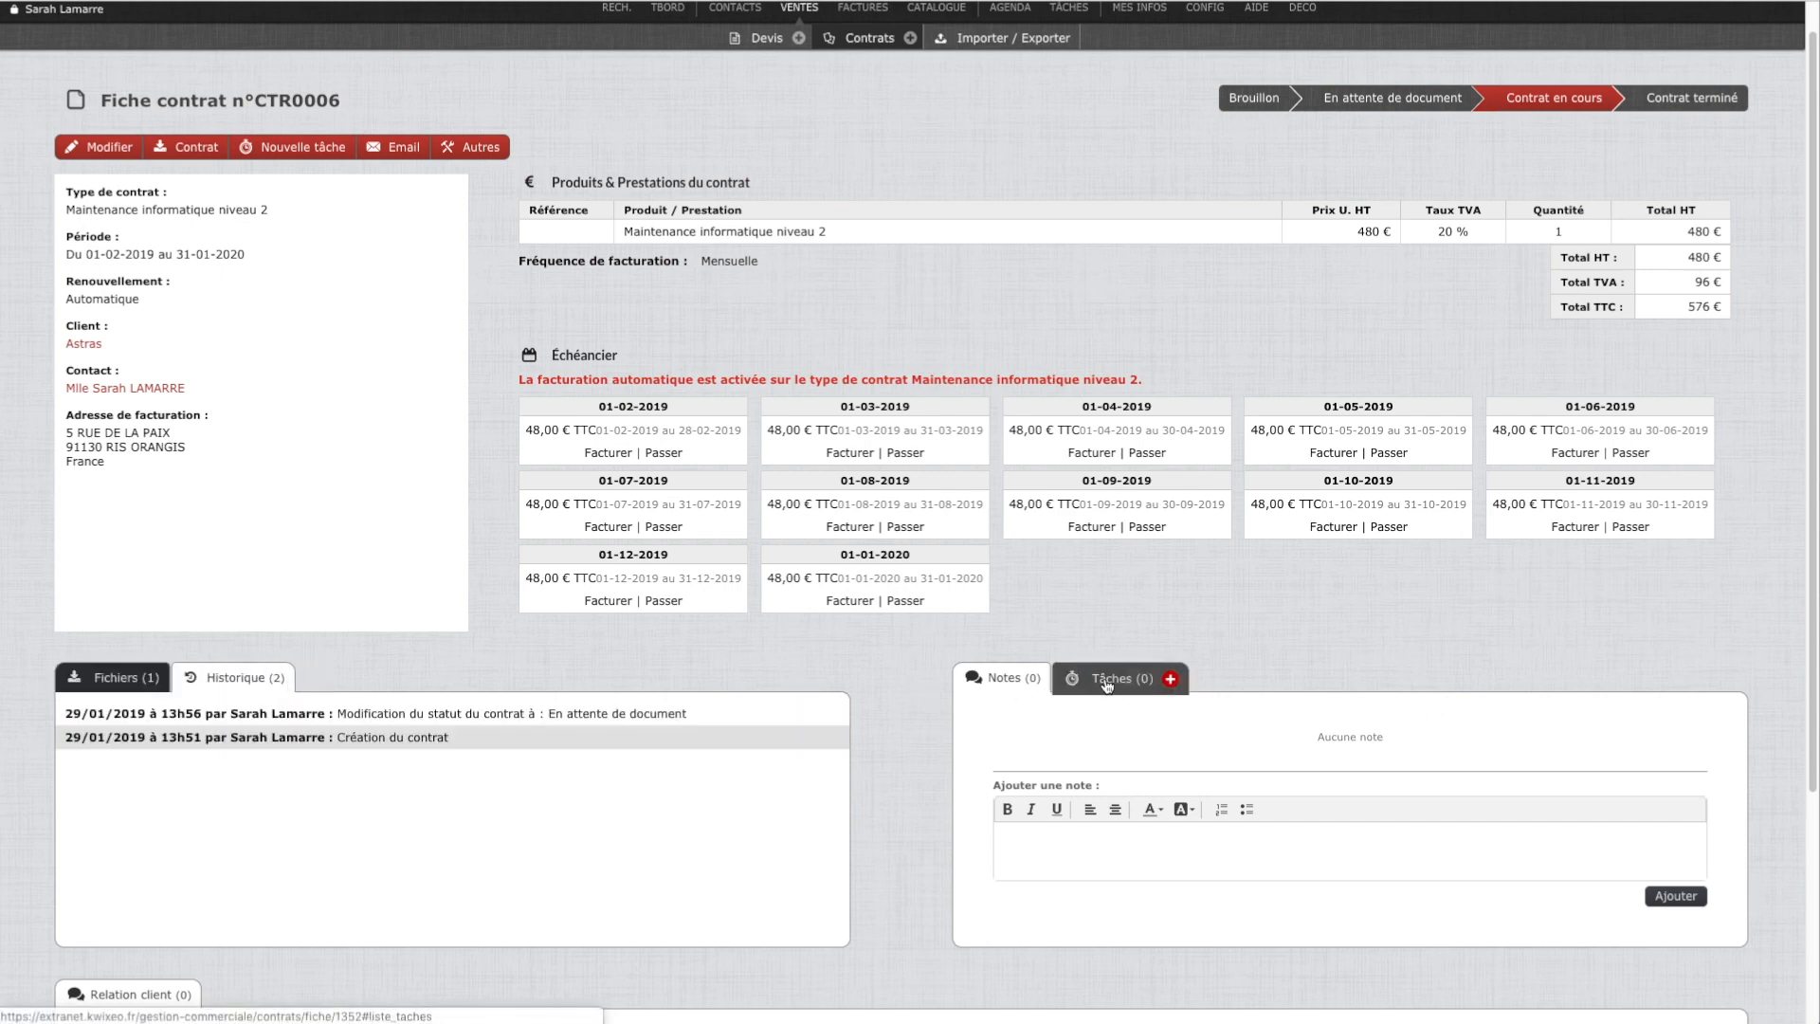
{"action": "scroll", "coordinate": [1104, 697], "scroll_direction": "down", "scroll_amount": 1}
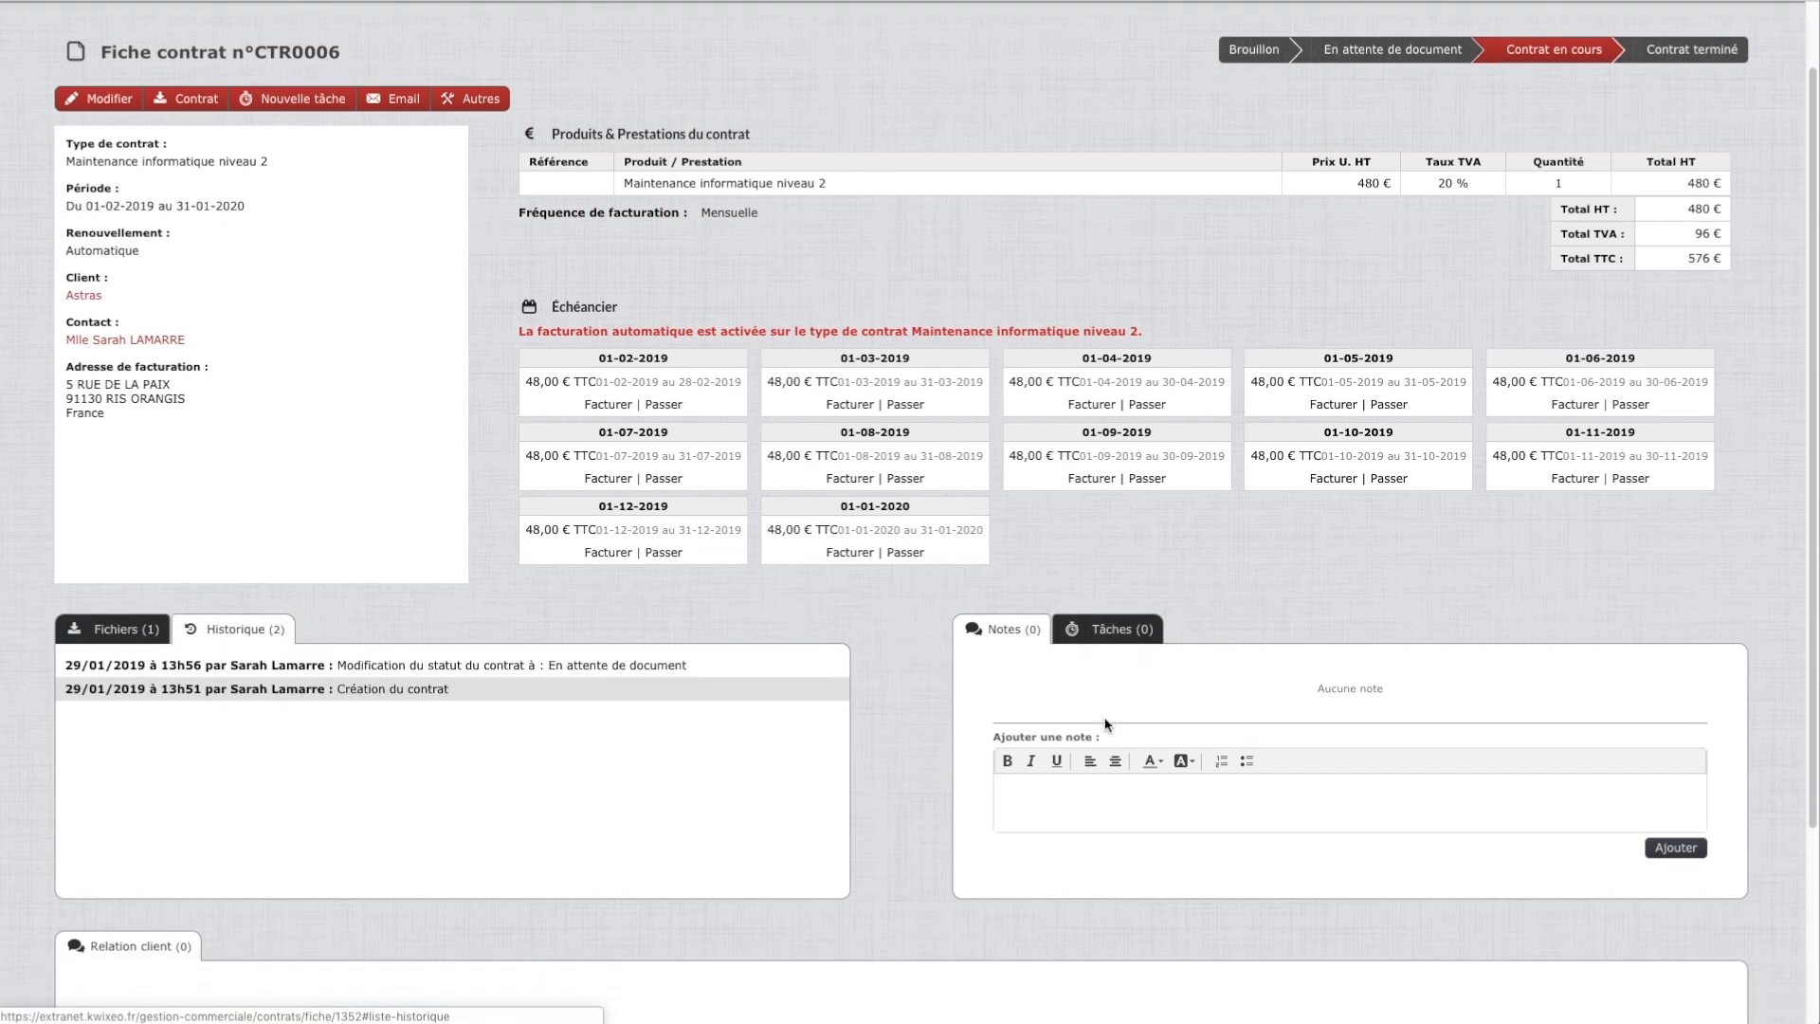
{"action": "scroll", "coordinate": [1104, 725], "scroll_direction": "down", "scroll_amount": 3}
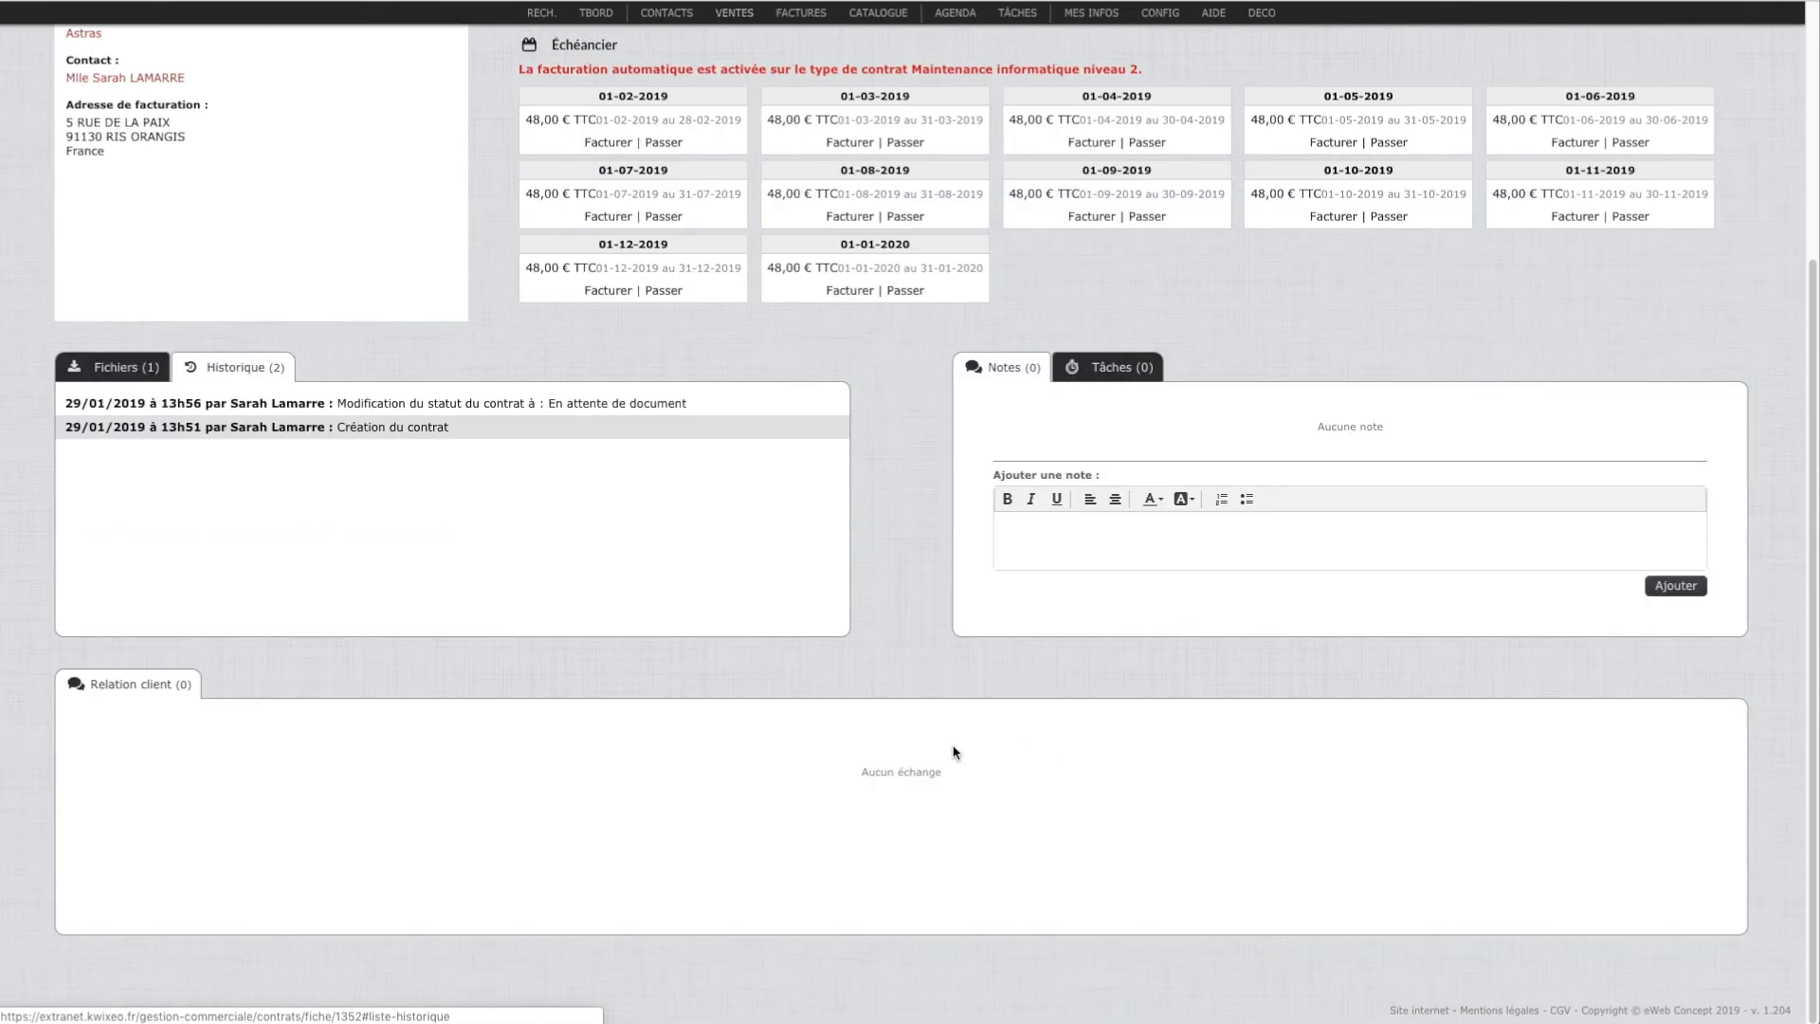